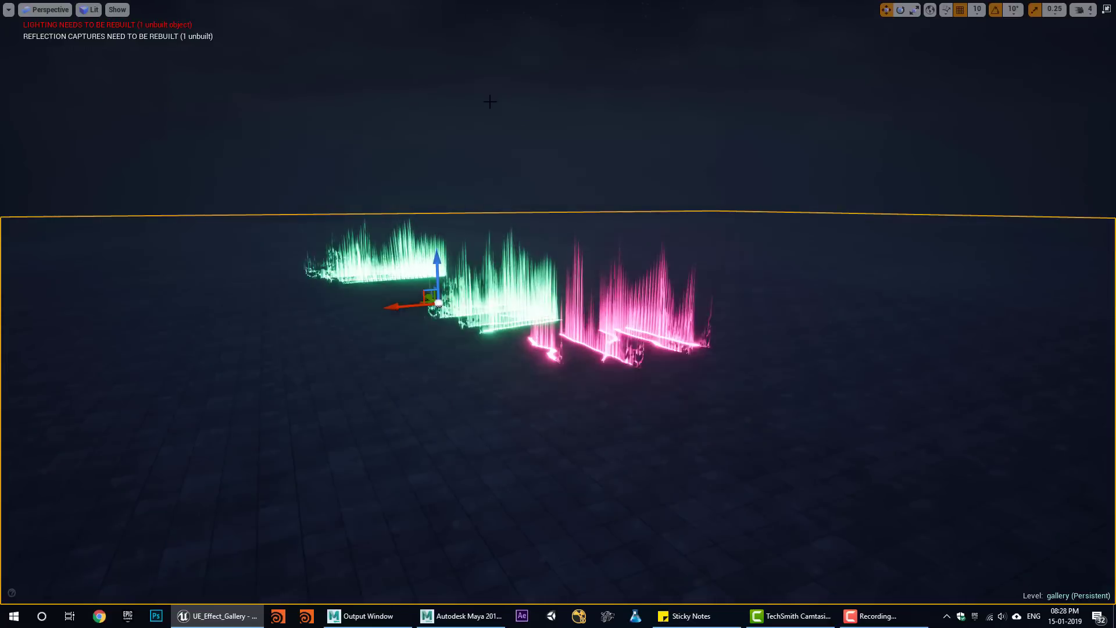
- Examine the glowing green and pink crack effects from several angles and exit the full-screen viewport
{"action": "left_click", "coordinate": [490, 109]}
{"action": "left_click_drag", "start_coordinate": [409, 357], "coordinate": [507, 395], "text": "alt"}
{"action": "middle_click_drag", "start_coordinate": [507, 396], "coordinate": [531, 376], "text": "alt"}
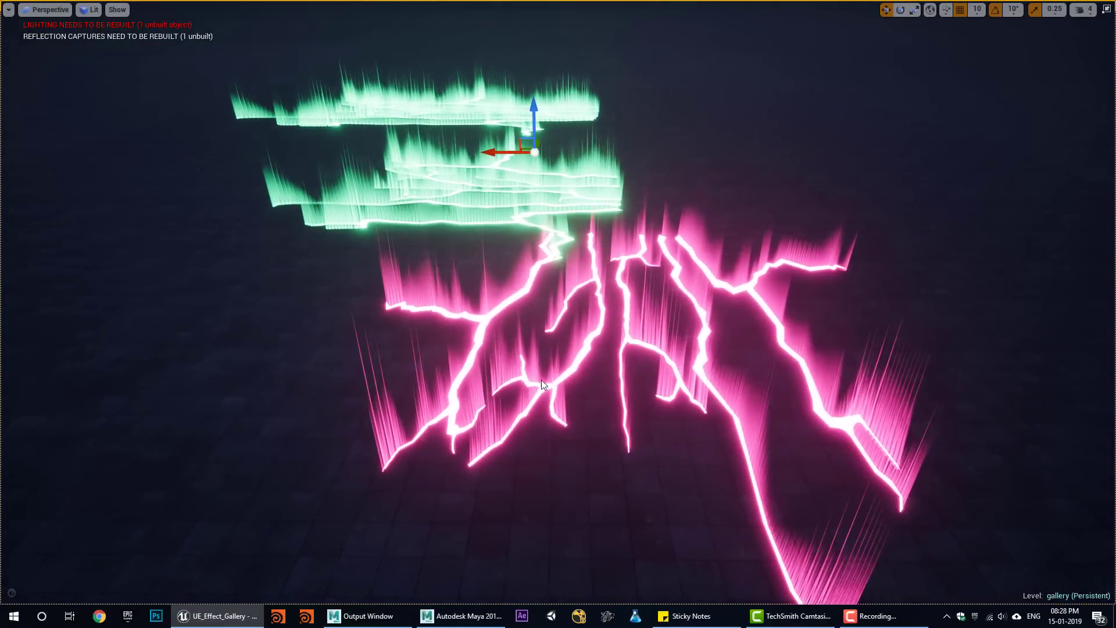
{"action": "right_click_drag", "start_coordinate": [531, 376], "coordinate": [482, 379], "text": "alt"}
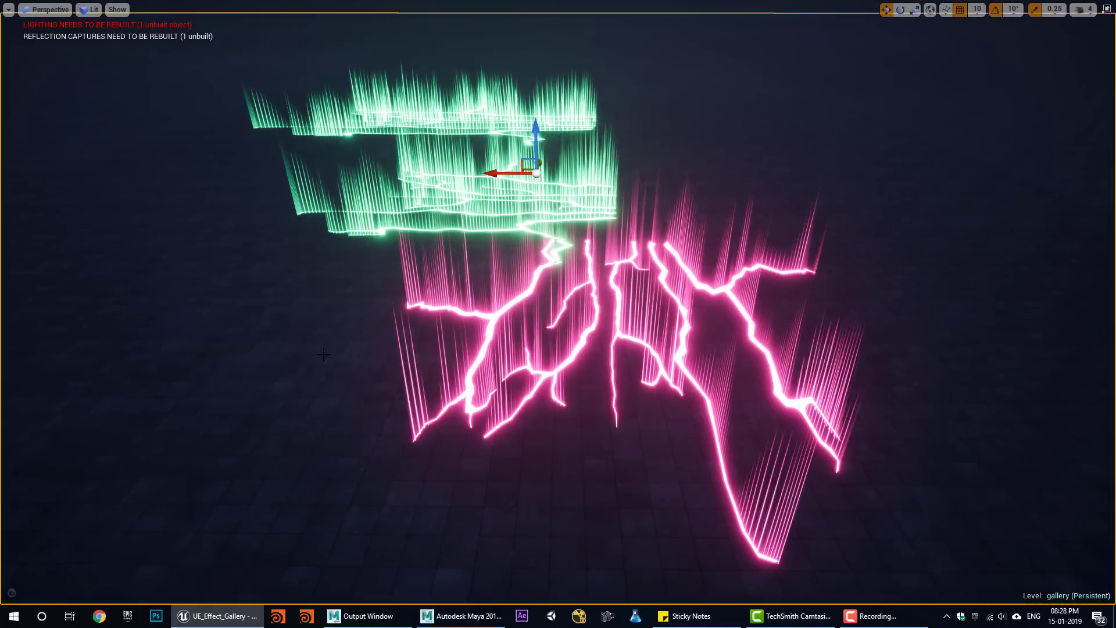
{"action": "left_click_drag", "start_coordinate": [307, 334], "coordinate": [510, 368], "text": "alt"}
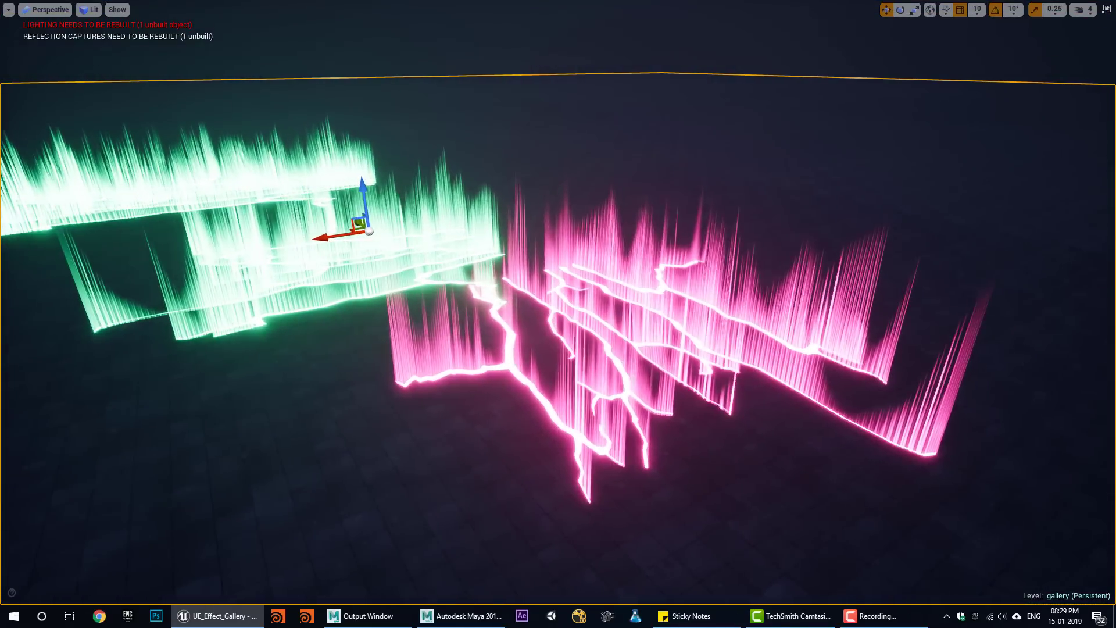
{"action": "left_click_drag", "start_coordinate": [519, 278], "coordinate": [643, 336], "text": "alt"}
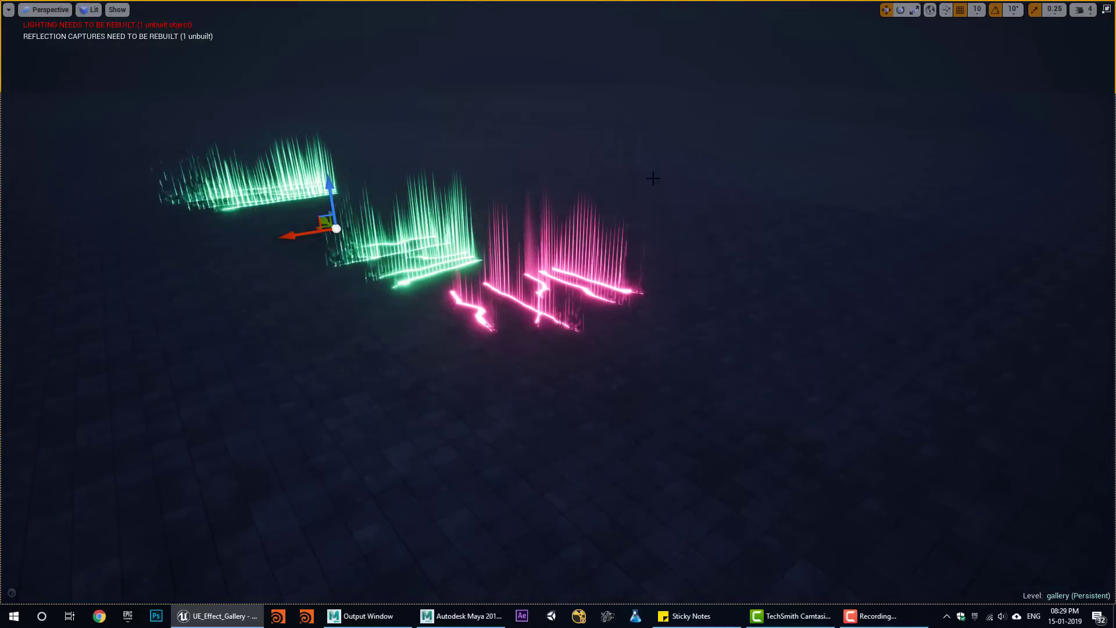
{"action": "key", "text": "F11"}
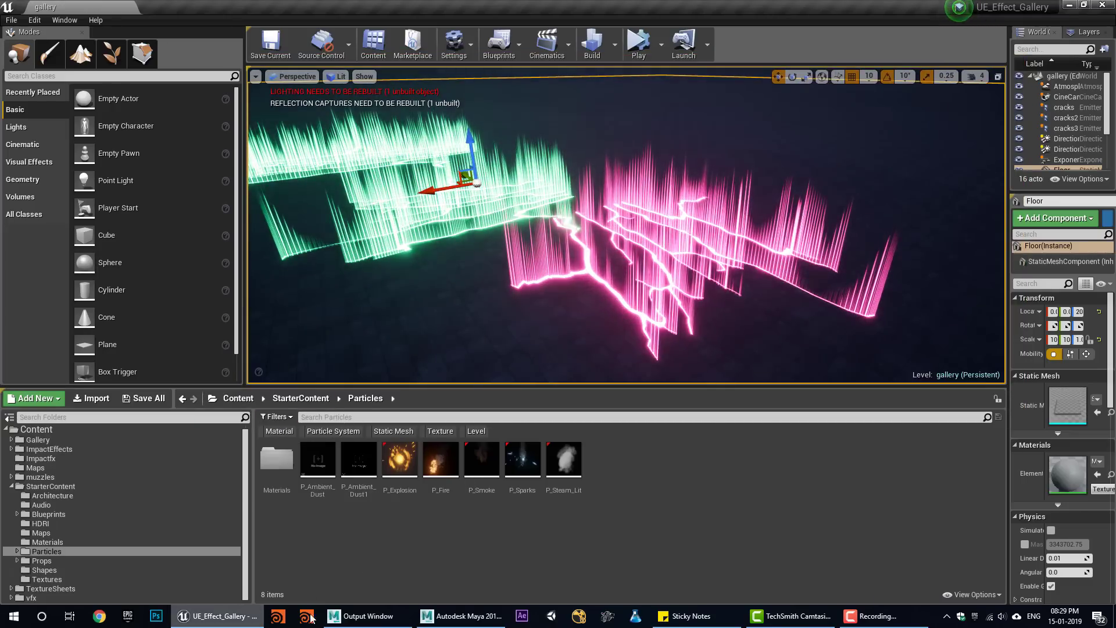
- Switch to Maya, show layer1 with the crack reference plane and hide the viewport grid
{"action": "key", "text": "alt+Tab"}
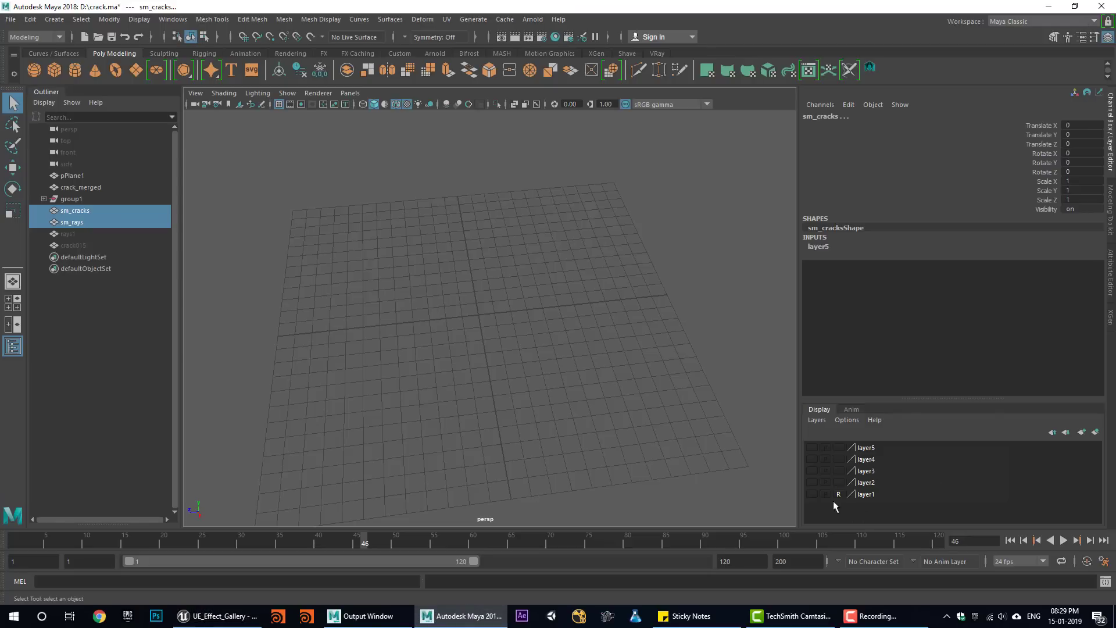
{"action": "left_click", "coordinate": [812, 495]}
{"action": "left_click_drag", "start_coordinate": [545, 381], "coordinate": [494, 368], "text": "alt"}
{"action": "left_click", "coordinate": [460, 326]}
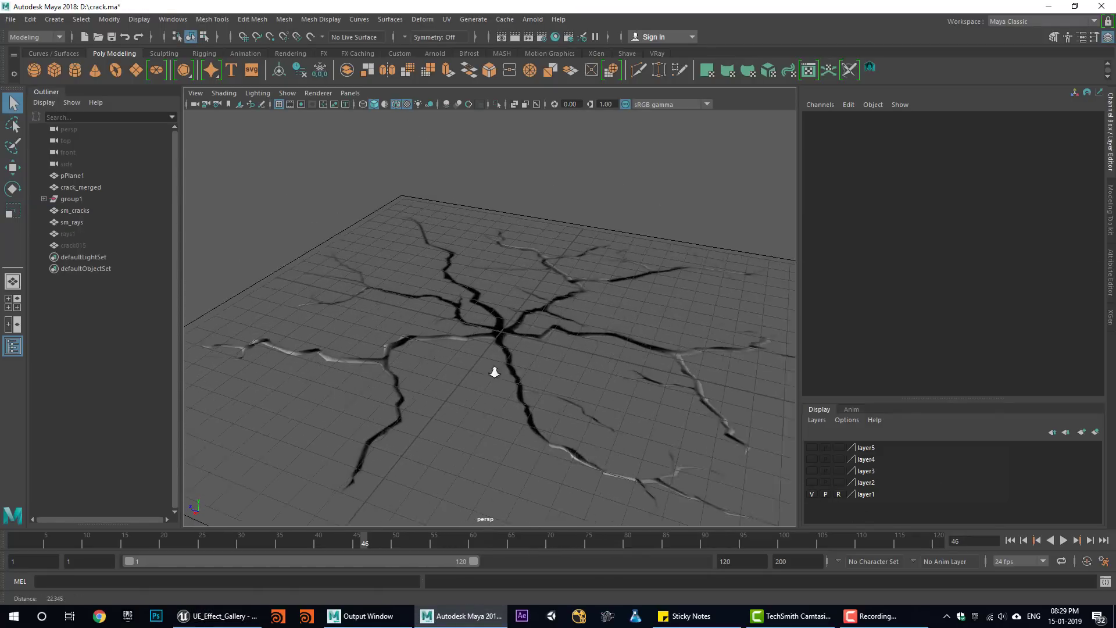
{"action": "right_click_drag", "start_coordinate": [493, 369], "coordinate": [386, 393], "text": "alt"}
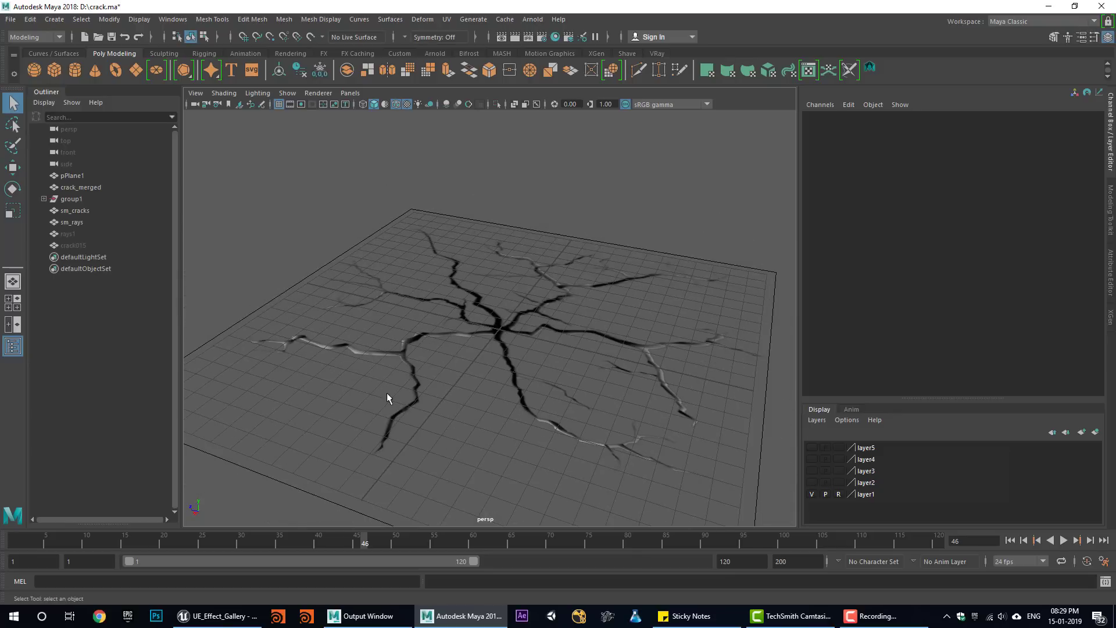
{"action": "left_click_drag", "start_coordinate": [386, 394], "coordinate": [318, 158], "text": "alt"}
{"action": "left_click", "coordinate": [279, 105]}
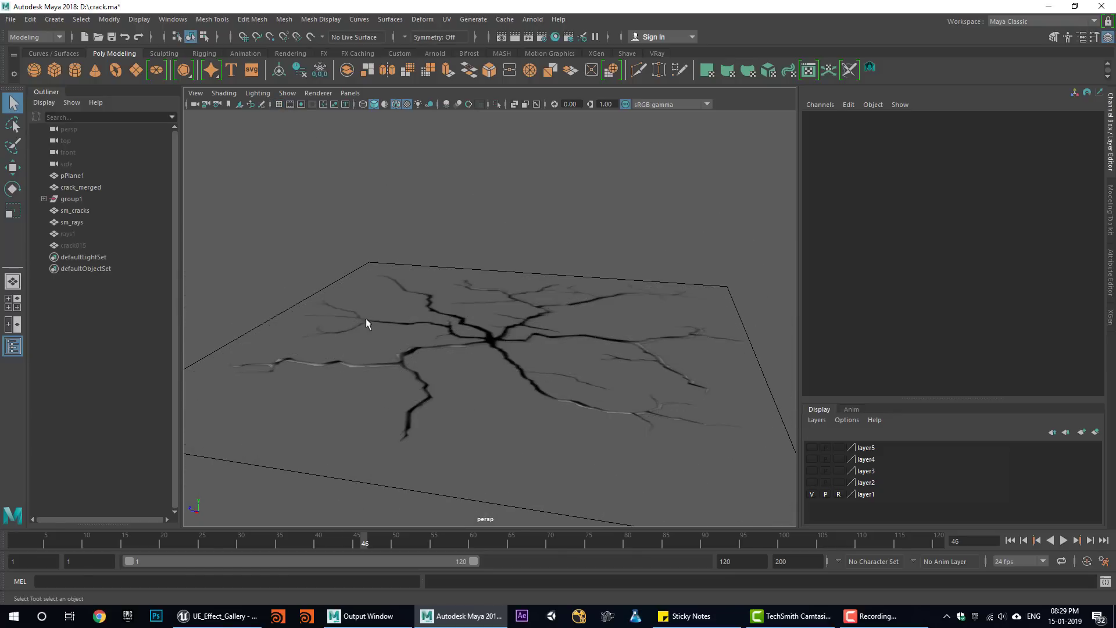
{"action": "left_click_drag", "start_coordinate": [367, 319], "coordinate": [505, 298], "text": "alt"}
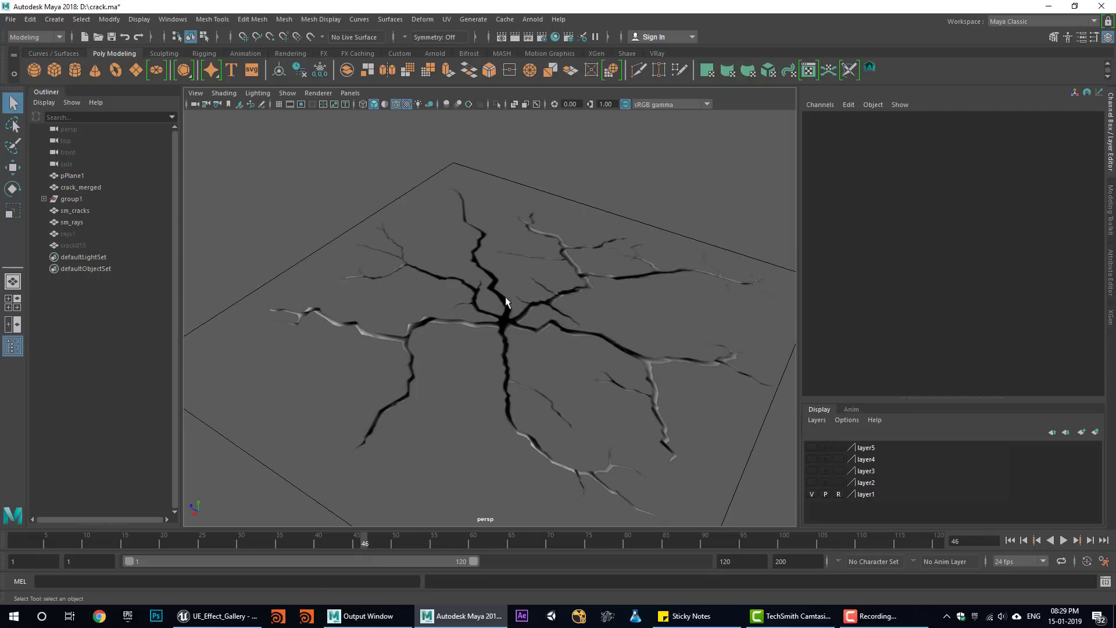
{"action": "left_click_drag", "start_coordinate": [564, 236], "coordinate": [481, 332], "text": "alt"}
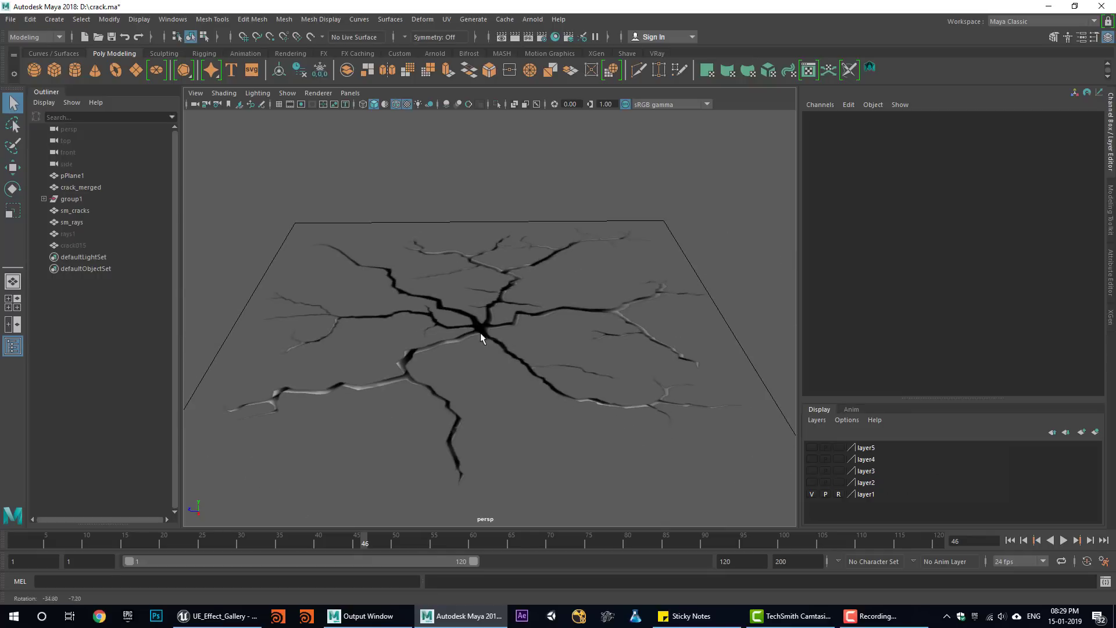
- Show layer2 and examine the crack_merged mesh branches laid over the reference cracks
{"action": "left_click", "coordinate": [812, 483]}
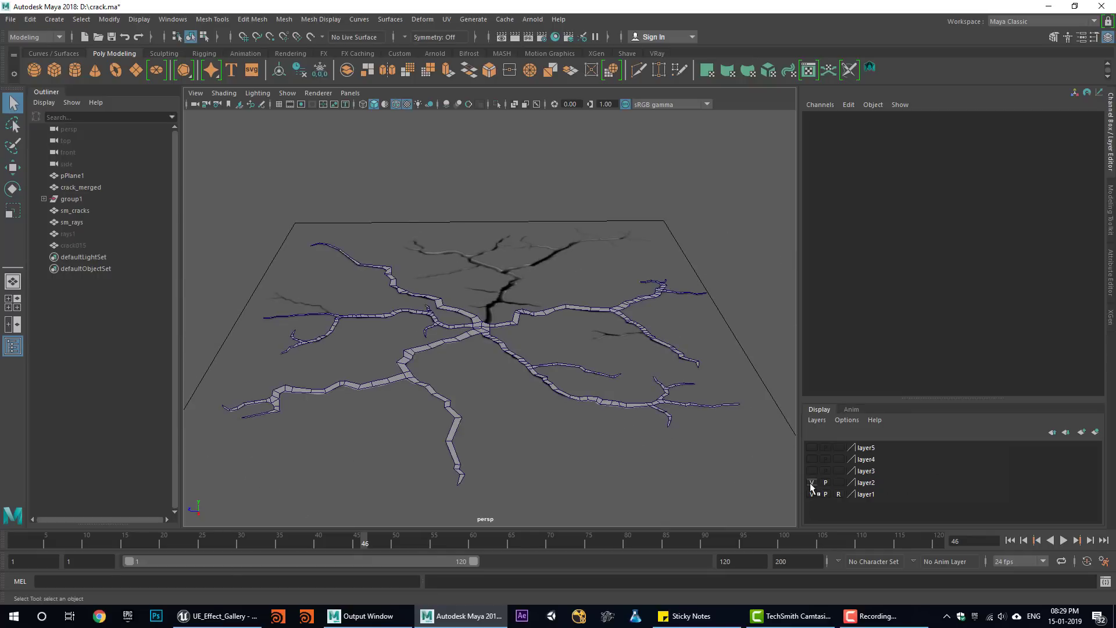
{"action": "left_click_drag", "start_coordinate": [381, 332], "coordinate": [476, 353], "text": "alt"}
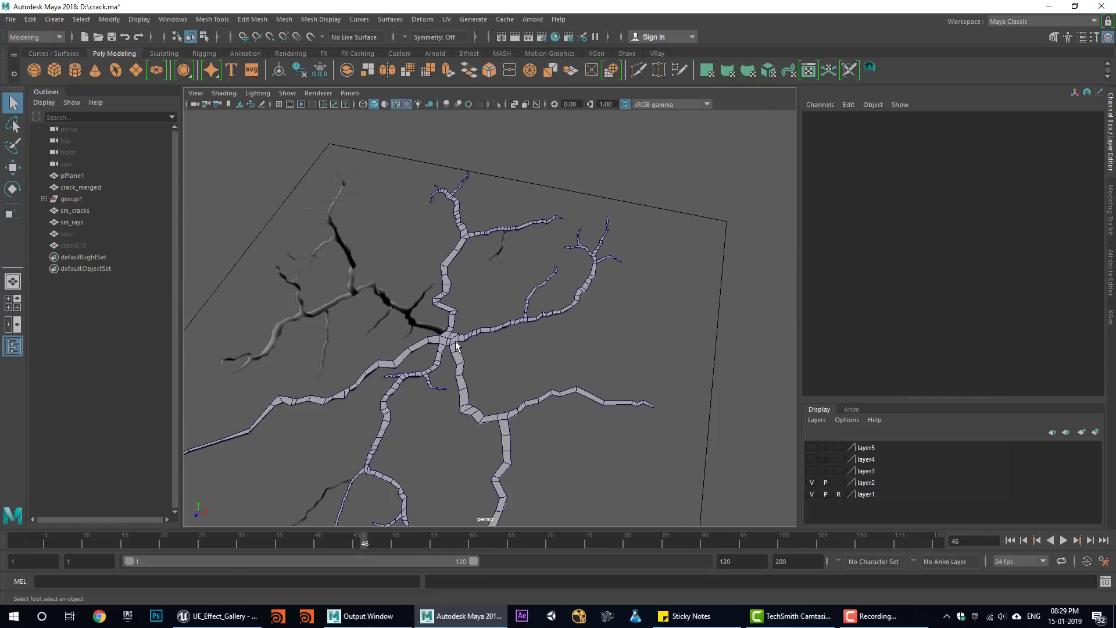
{"action": "left_click", "coordinate": [456, 345]}
{"action": "scroll", "coordinate": [455, 345], "scroll_direction": "up", "scroll_amount": 10}
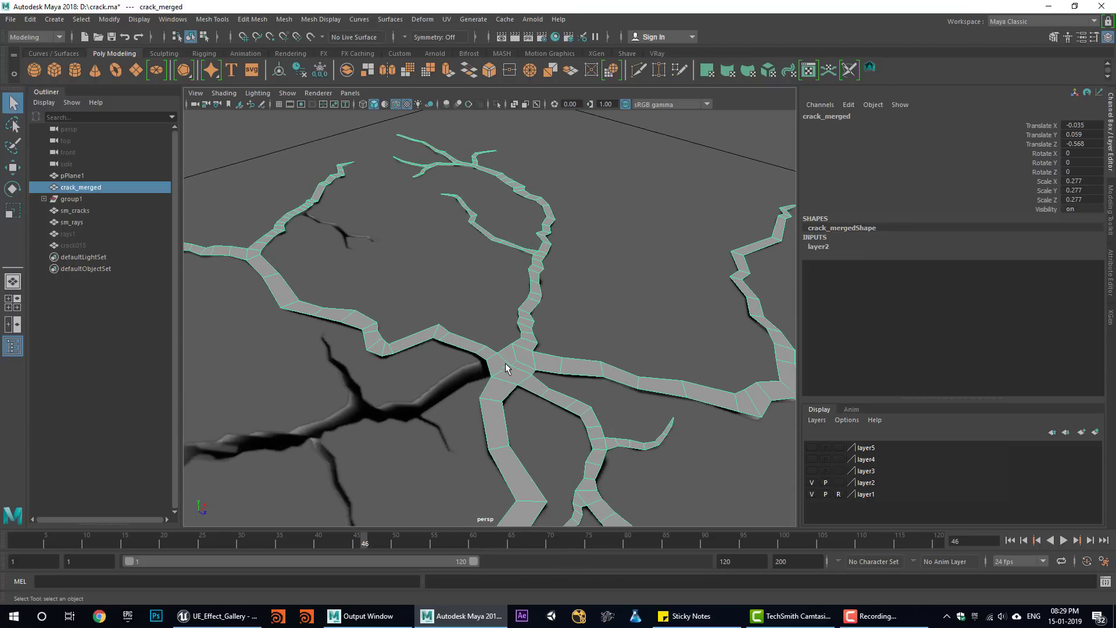
{"action": "left_click_drag", "start_coordinate": [604, 398], "coordinate": [335, 418], "text": "alt"}
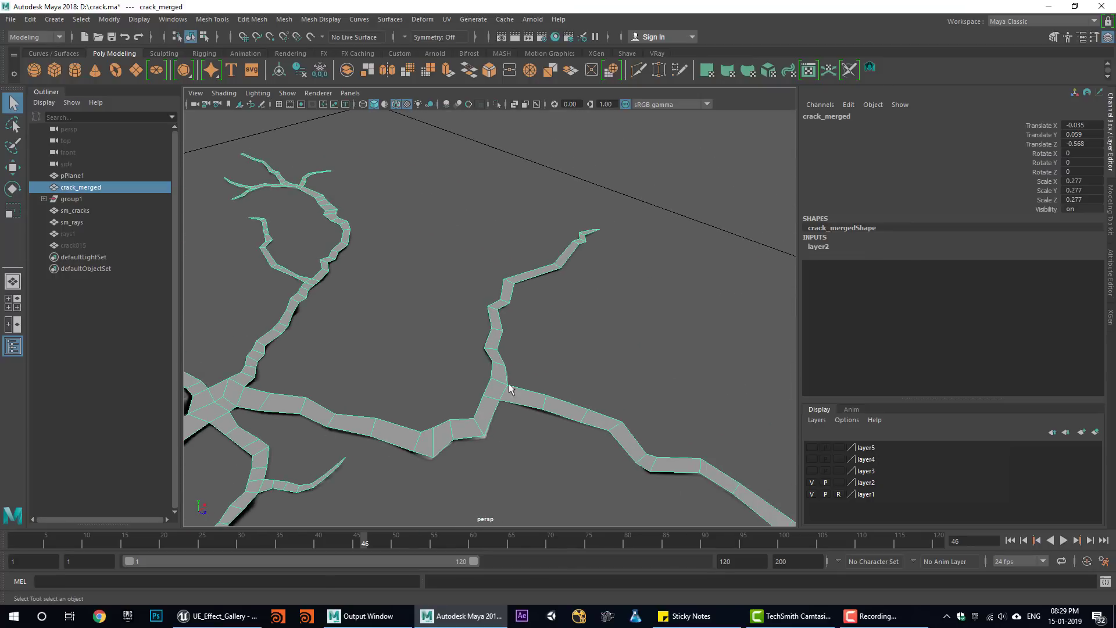
{"action": "right_click_drag", "start_coordinate": [596, 380], "coordinate": [398, 403], "text": "alt"}
{"action": "left_click_drag", "start_coordinate": [459, 425], "coordinate": [495, 431], "text": "alt"}
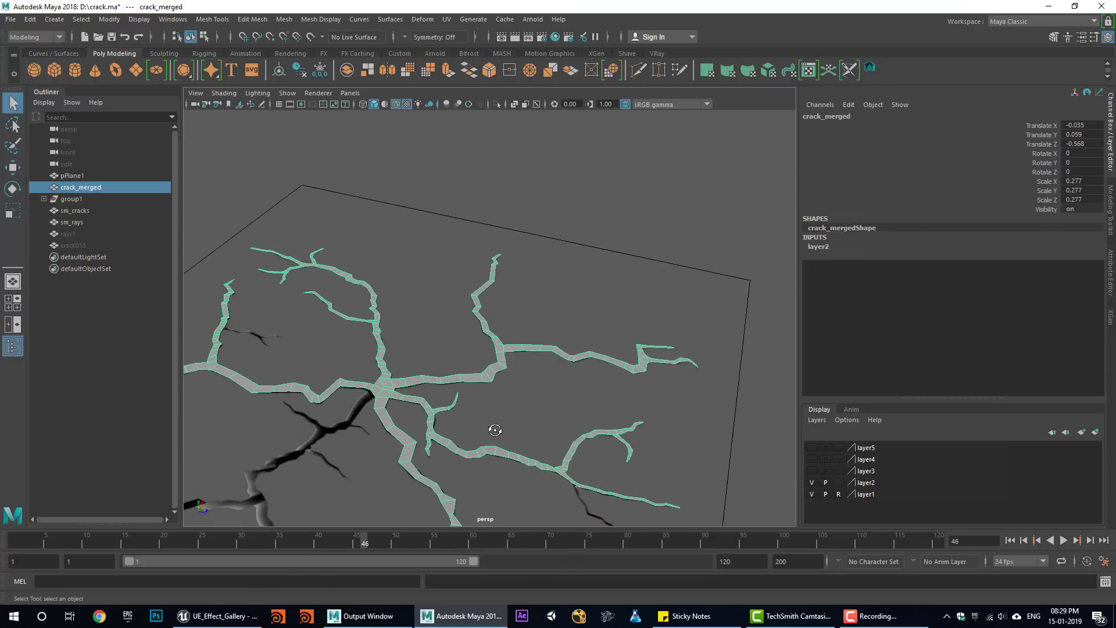
{"action": "right_click_drag", "start_coordinate": [503, 467], "coordinate": [288, 415], "text": "alt"}
{"action": "scroll", "coordinate": [382, 378], "scroll_direction": "up", "scroll_amount": 10}
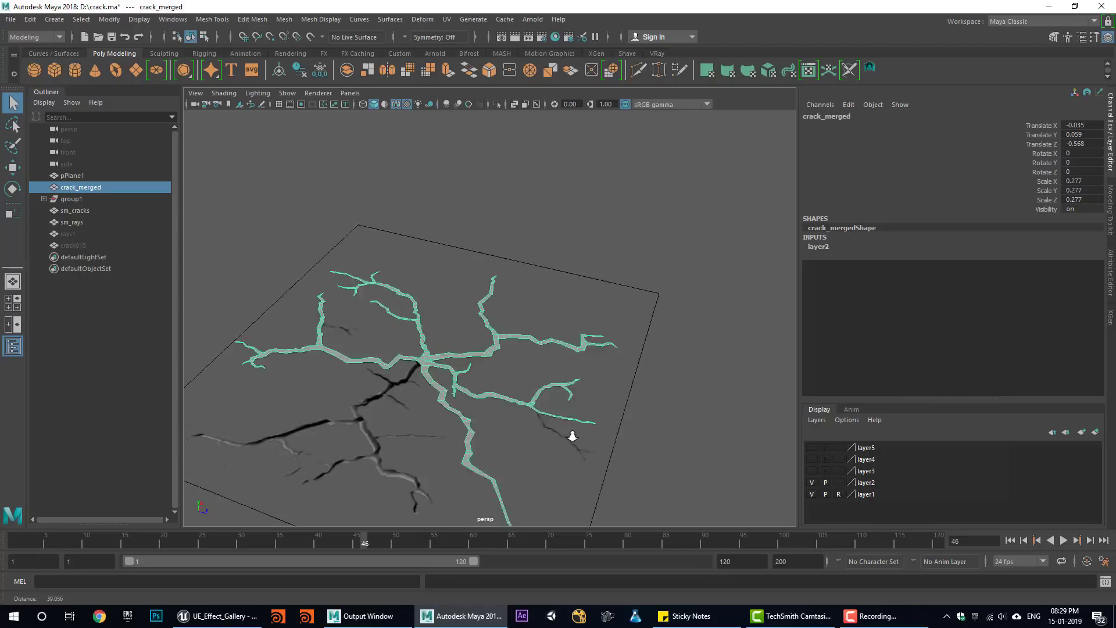
{"action": "scroll", "coordinate": [530, 424], "scroll_direction": "down", "scroll_amount": 4}
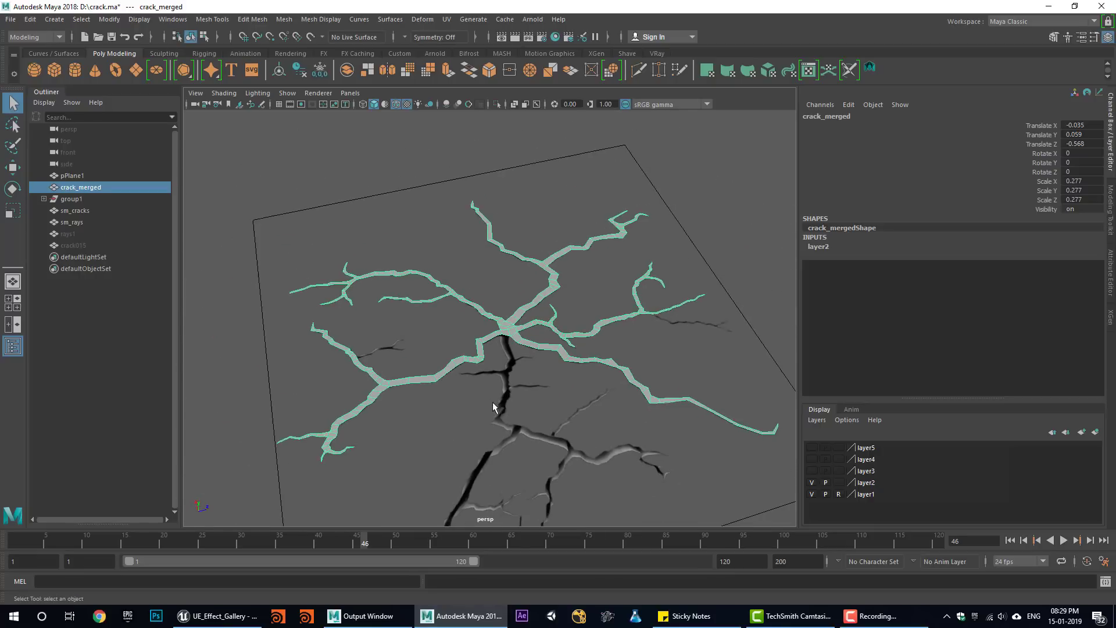
- Create a polygon plane at the start of the uncovered crack and set its width and height subdivisions to 1
{"action": "middle_click_drag", "start_coordinate": [494, 406], "coordinate": [463, 349], "text": "alt"}
{"action": "left_click", "coordinate": [136, 70]}
{"action": "key", "text": "w"}
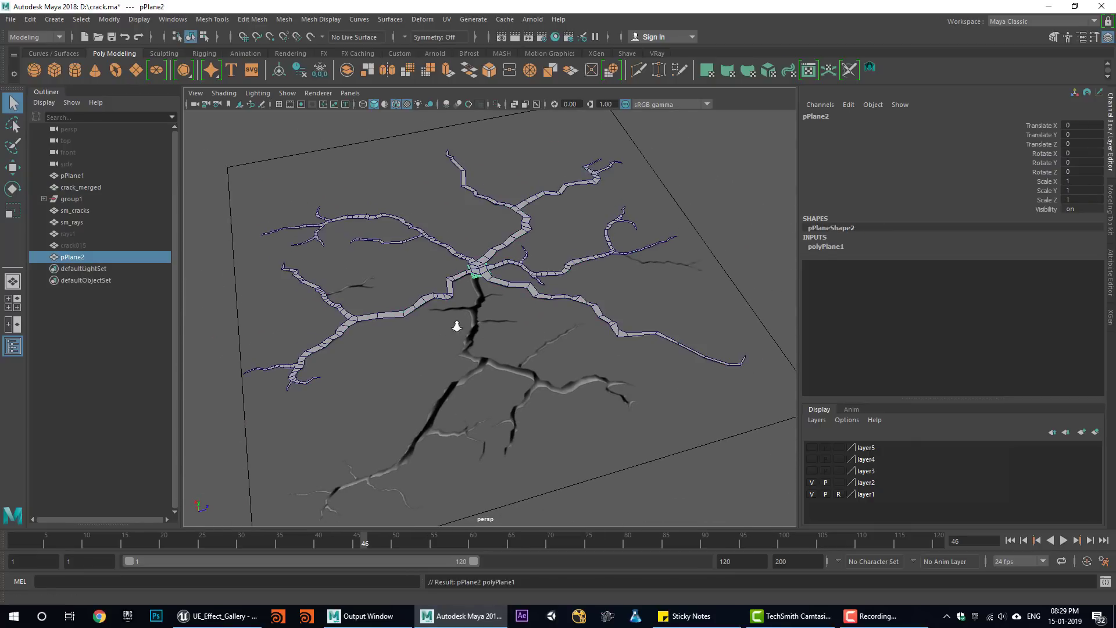
{"action": "scroll", "coordinate": [456, 320], "scroll_direction": "up", "scroll_amount": 3}
{"action": "left_click_drag", "start_coordinate": [423, 313], "coordinate": [508, 303], "text": "alt"}
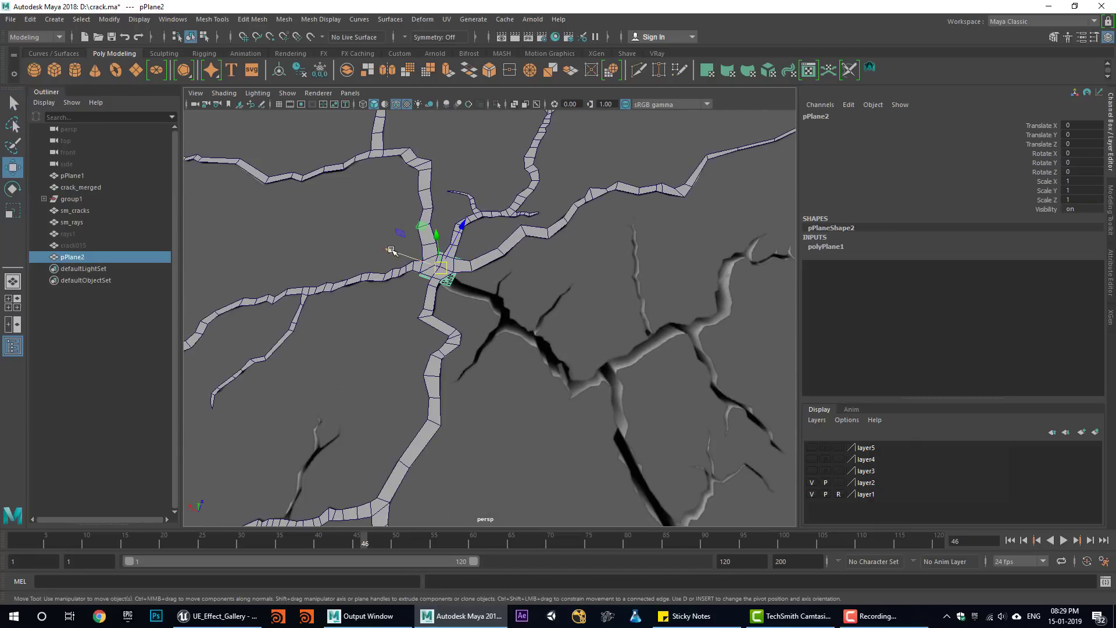
{"action": "left_click_drag", "start_coordinate": [391, 251], "coordinate": [440, 268]}
{"action": "left_click_drag", "start_coordinate": [504, 241], "coordinate": [501, 253]}
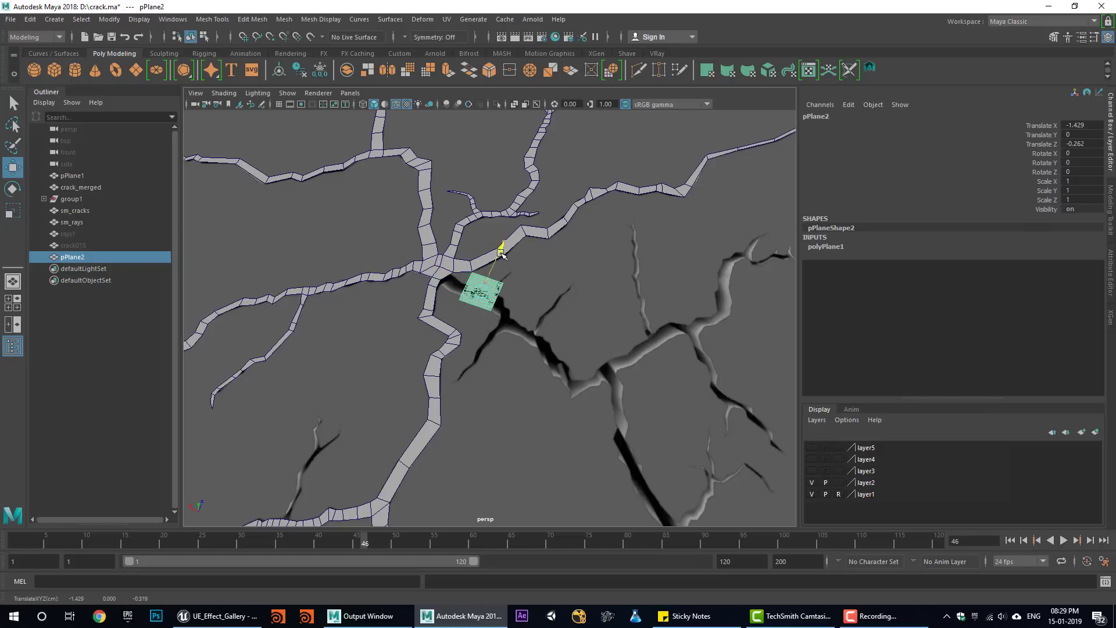
{"action": "left_click", "coordinate": [833, 248]}
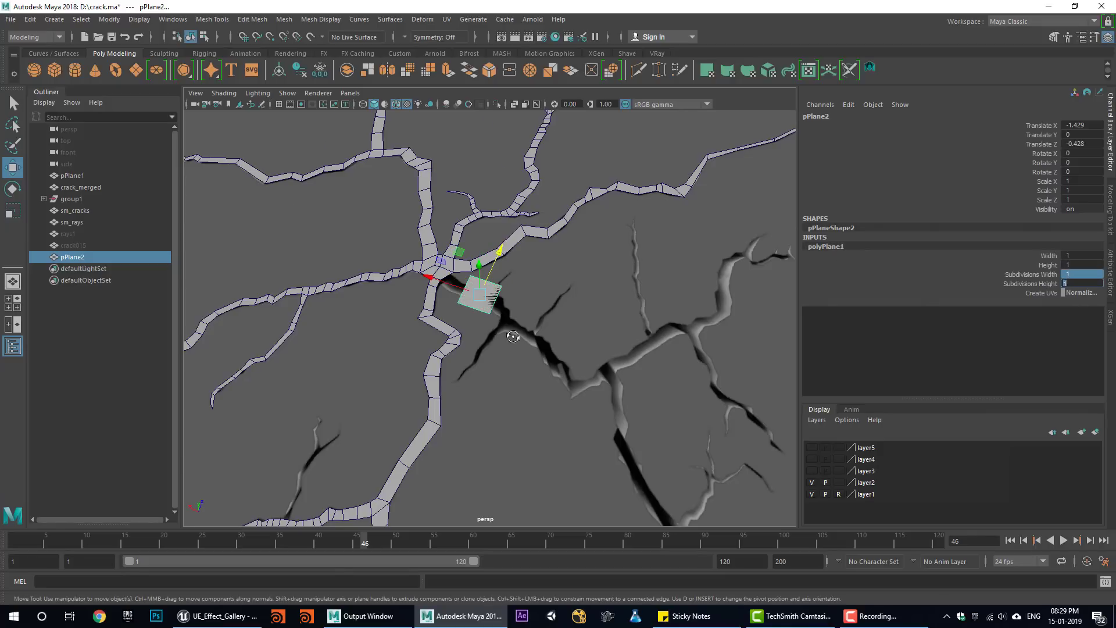
- Extrude the new plane's outer edge repeatedly to form a strip of segments along the uncovered crack
{"action": "left_click_drag", "start_coordinate": [512, 337], "coordinate": [528, 329], "text": "alt"}
{"action": "right_click_drag", "start_coordinate": [500, 282], "coordinate": [501, 250]}
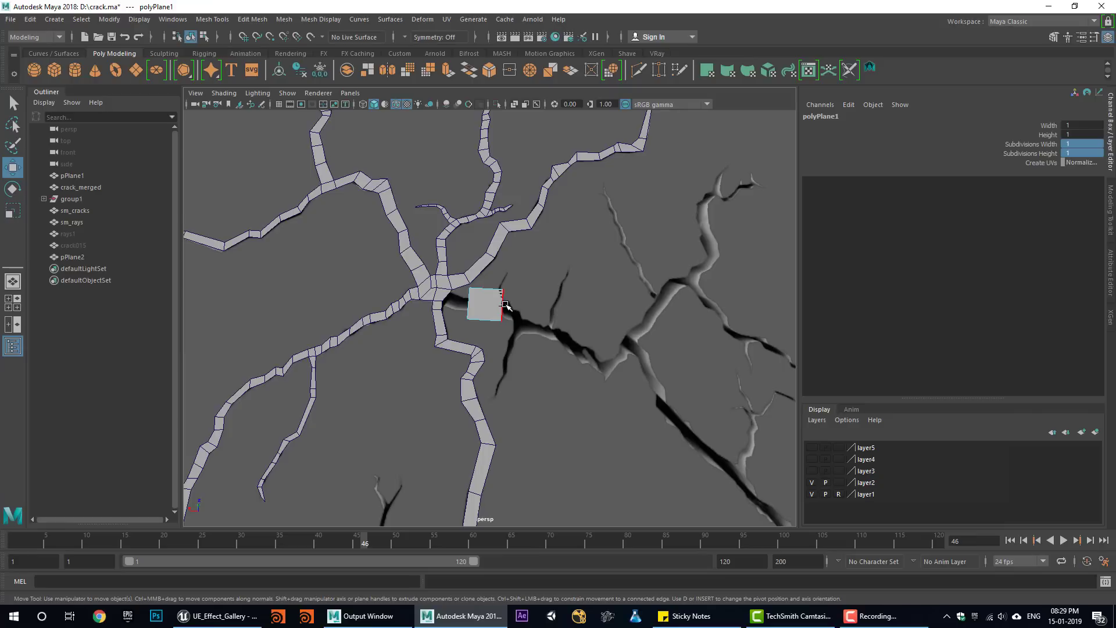
{"action": "left_click", "coordinate": [503, 304]}
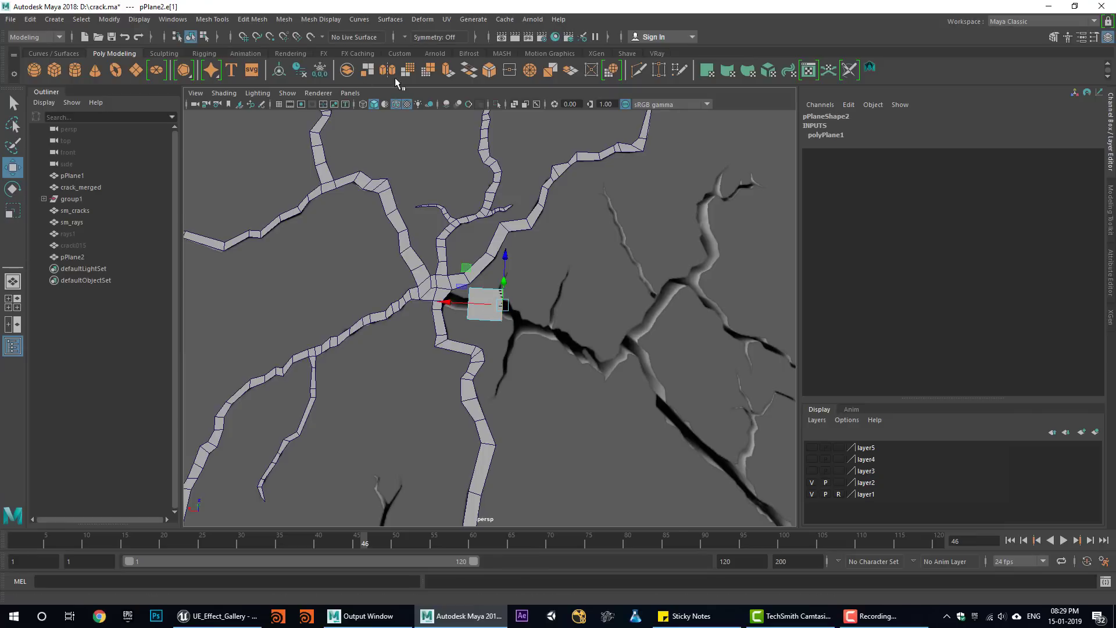
{"action": "key", "text": "ctrl+e"}
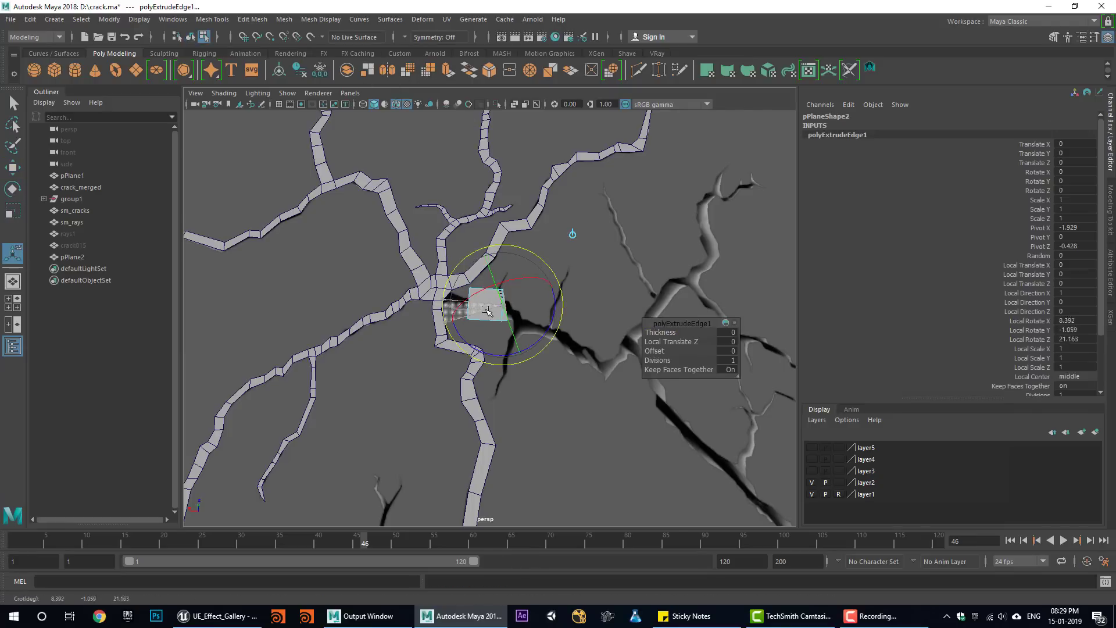
{"action": "key", "text": "ctrl+z"}
{"action": "key", "text": "w"}
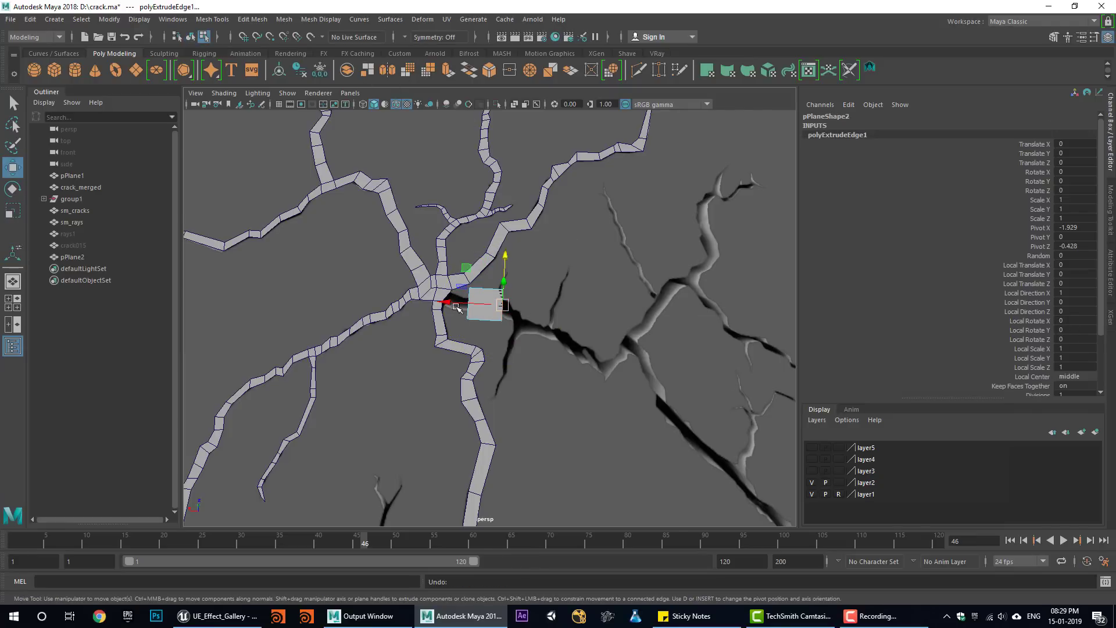
{"action": "left_click_drag", "start_coordinate": [457, 307], "coordinate": [688, 316]}
{"action": "key", "text": "ctrl+e"}
{"action": "key", "text": "ctrl+e"}
{"action": "key", "text": "ctrl+e"}
{"action": "left_click_drag", "start_coordinate": [583, 398], "coordinate": [456, 275], "text": "alt"}
{"action": "left_click", "coordinate": [582, 340]}
- Delete the extruded plane strip from the reference crack
{"action": "right_click_drag", "start_coordinate": [477, 289], "coordinate": [518, 272]}
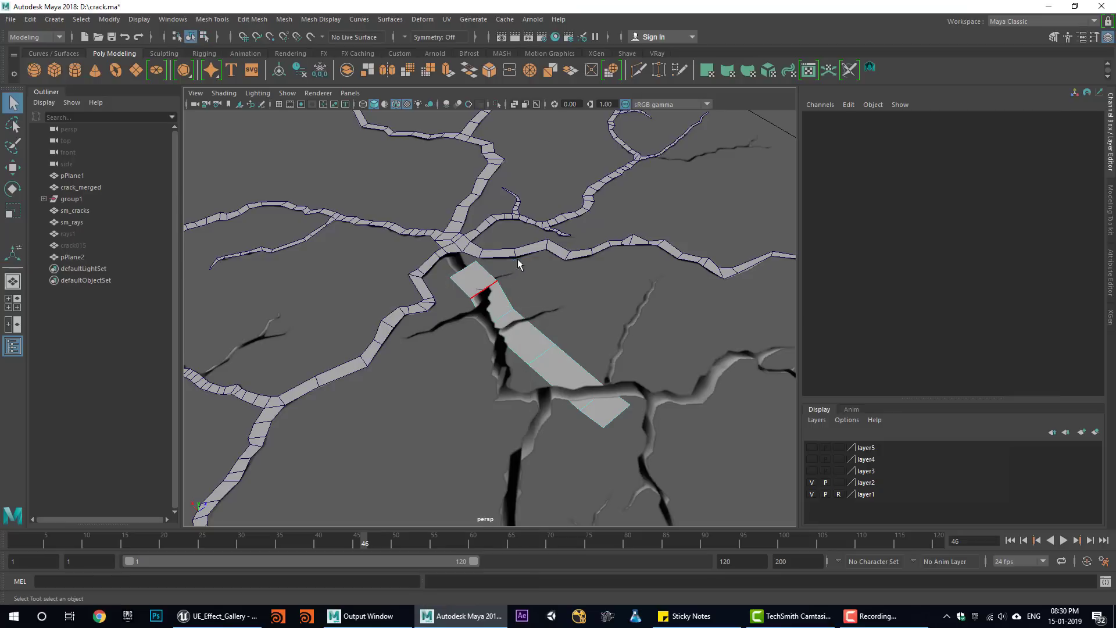
{"action": "left_click", "coordinate": [481, 281]}
{"action": "key", "text": "Delete"}
{"action": "right_click_drag", "start_coordinate": [578, 317], "coordinate": [427, 353], "text": "alt"}
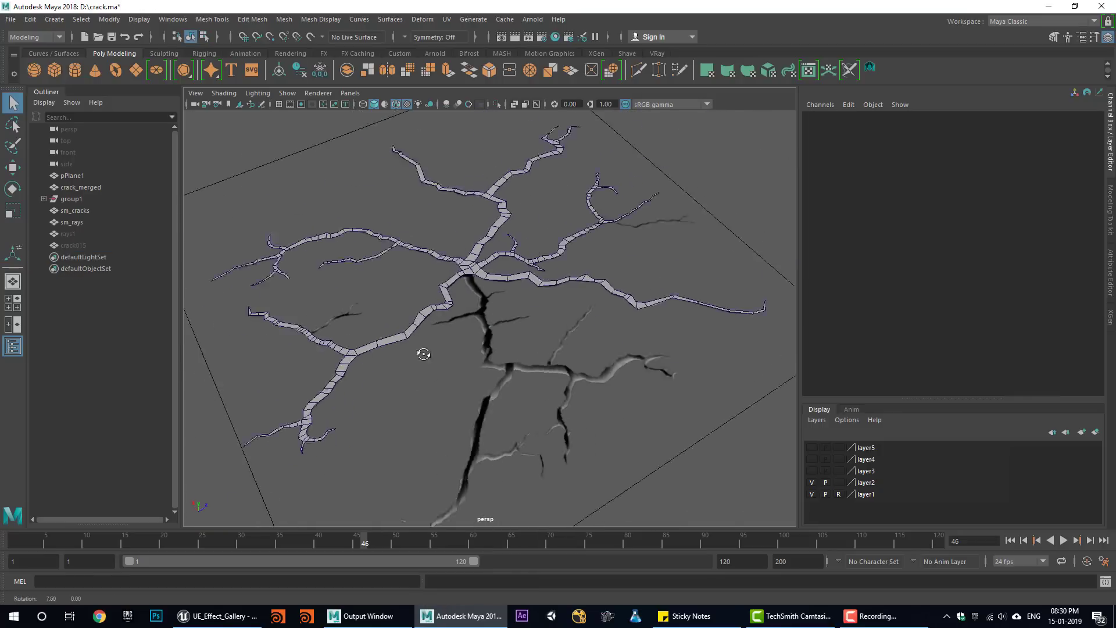
{"action": "left_click_drag", "start_coordinate": [424, 354], "coordinate": [351, 343], "text": "alt"}
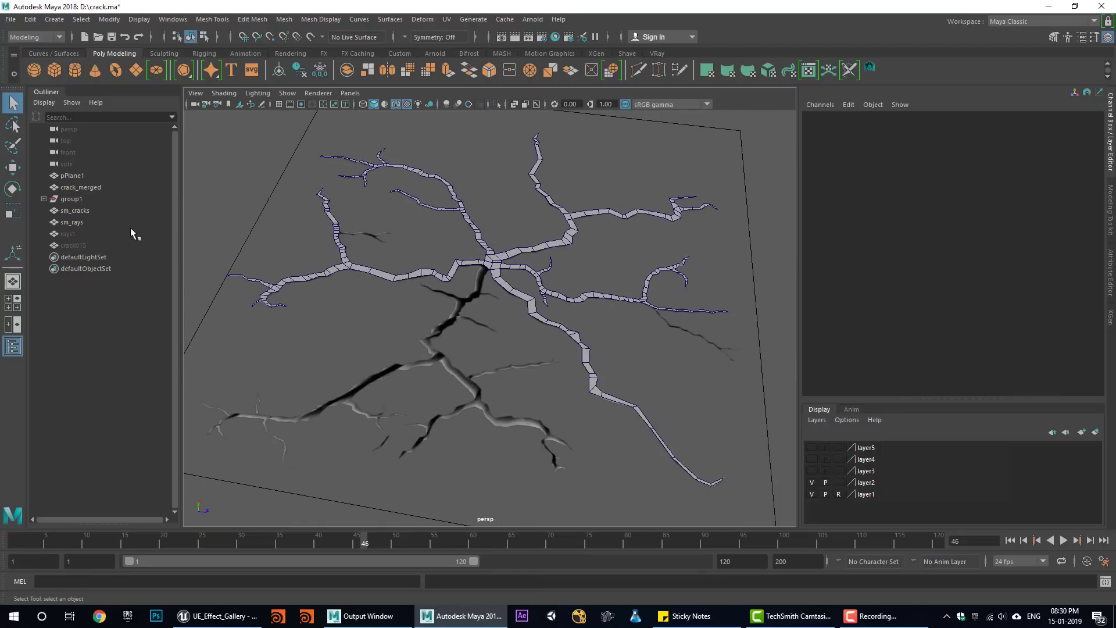
- Hide layer2 and show the crack meshes on layer3
{"action": "left_click", "coordinate": [812, 482]}
{"action": "left_click", "coordinate": [813, 471]}
{"action": "right_click_drag", "start_coordinate": [357, 295], "coordinate": [469, 326], "text": "alt"}
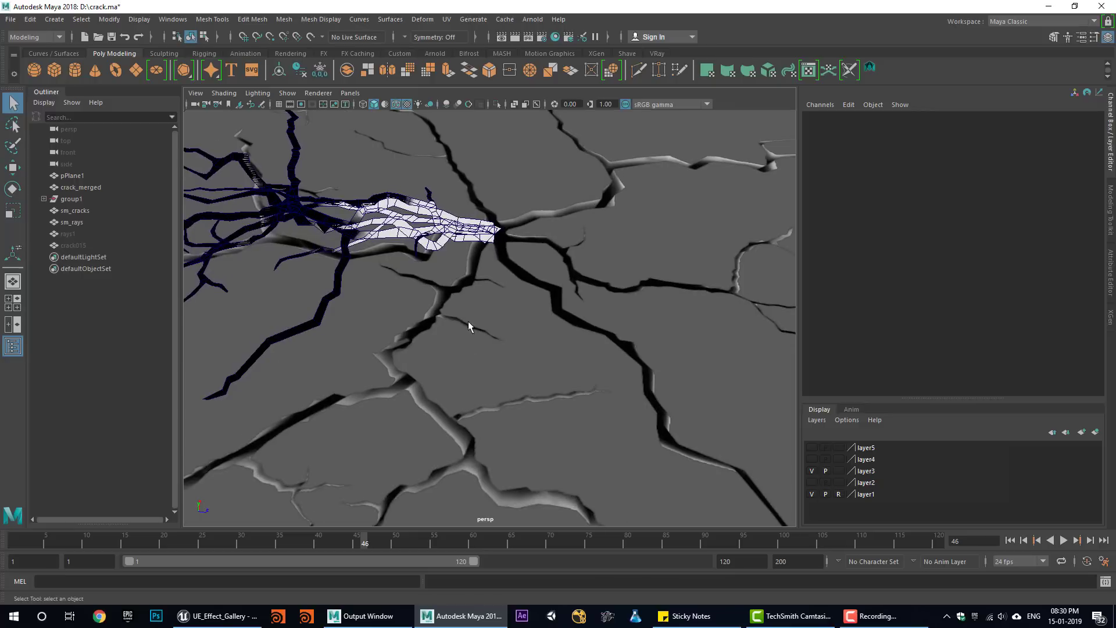
{"action": "left_click_drag", "start_coordinate": [469, 326], "coordinate": [434, 347], "text": "alt"}
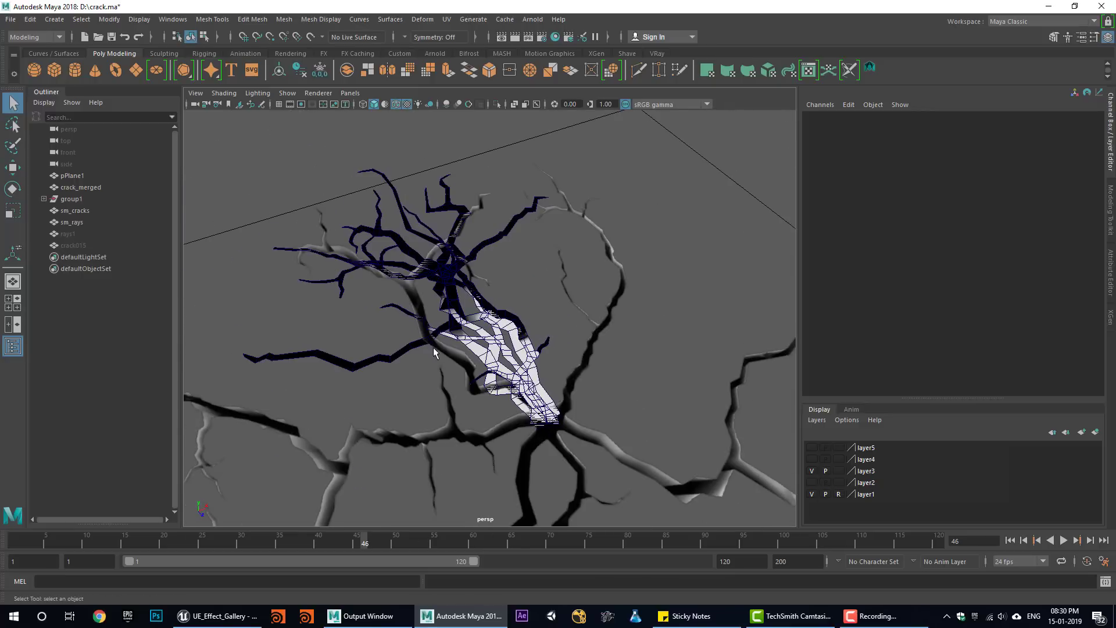
- Play the timeline from the start to preview the crack animation and stop at frame 61
{"action": "left_click", "coordinate": [13, 542]}
{"action": "key", "text": "alt+v"}
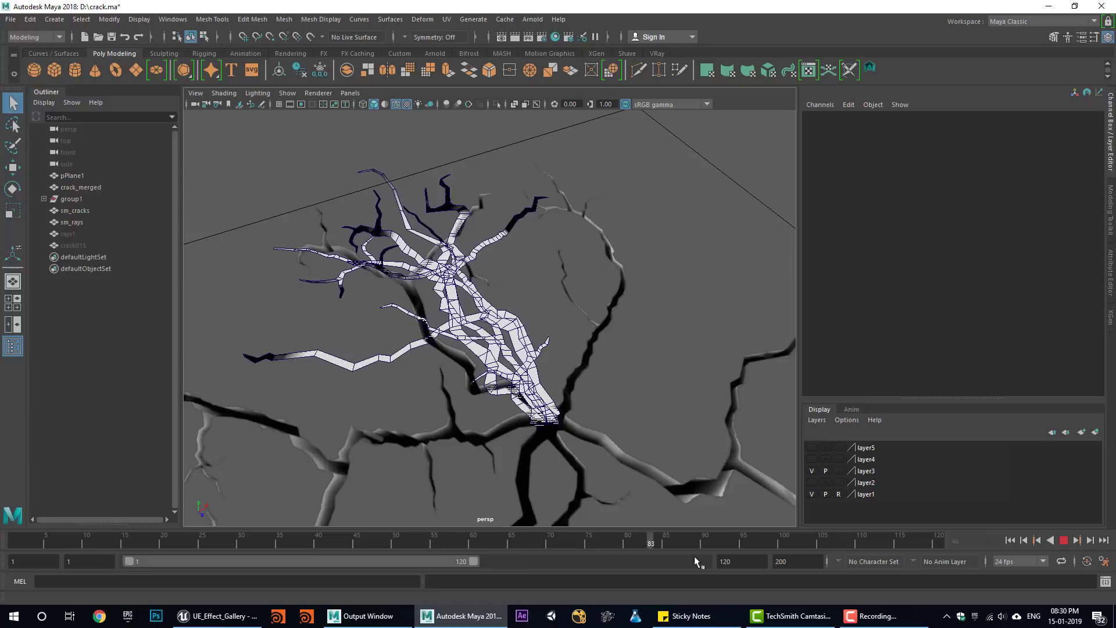
{"action": "mouse_move", "coordinate": [569, 561]}
{"action": "left_mouse_down"}
{"action": "mouse_move", "coordinate": [263, 562]}
{"action": "mouse_move", "coordinate": [668, 585]}
{"action": "left_mouse_up"}
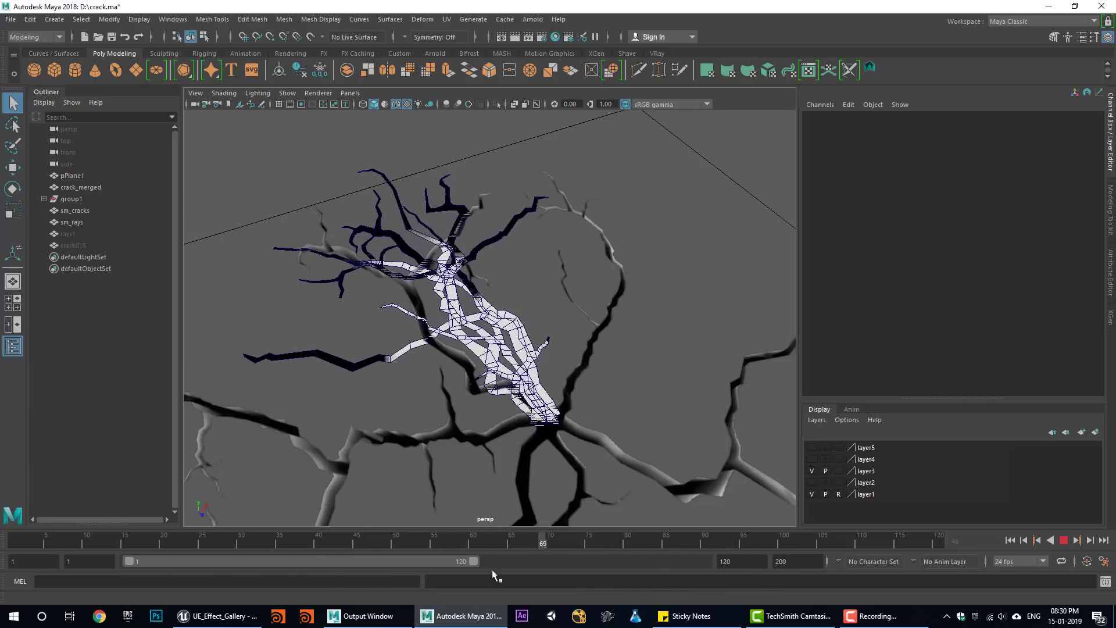
{"action": "left_click", "coordinate": [481, 542]}
- Select the crack04 mesh and open the UV Editor to show its UV layout
{"action": "left_click", "coordinate": [505, 365]}
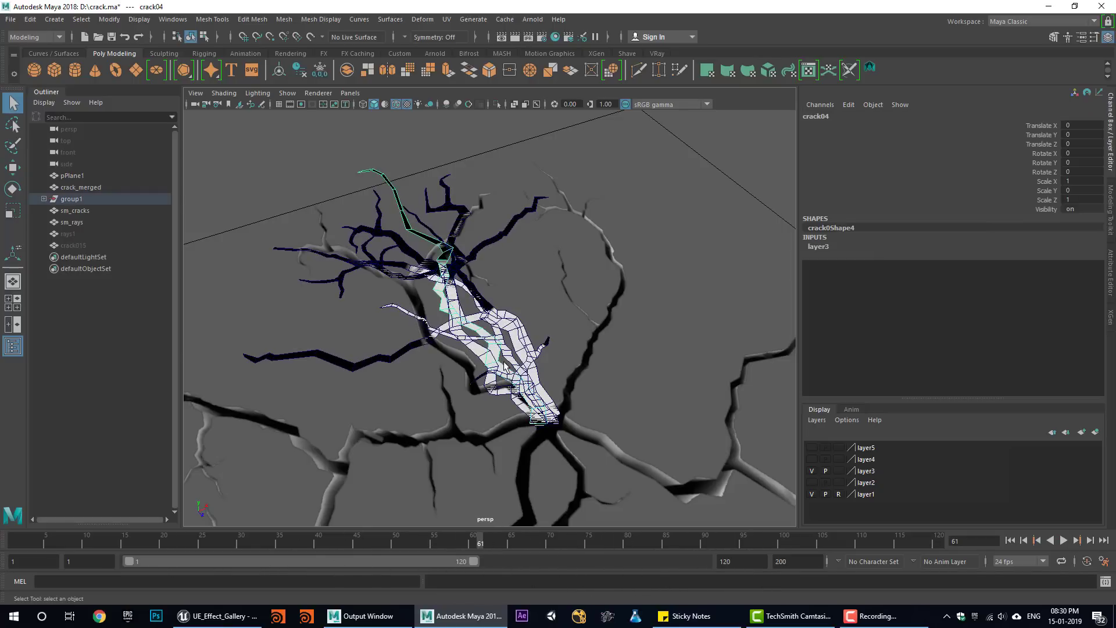
{"action": "left_click", "coordinate": [810, 71]}
{"action": "left_click", "coordinate": [310, 139]}
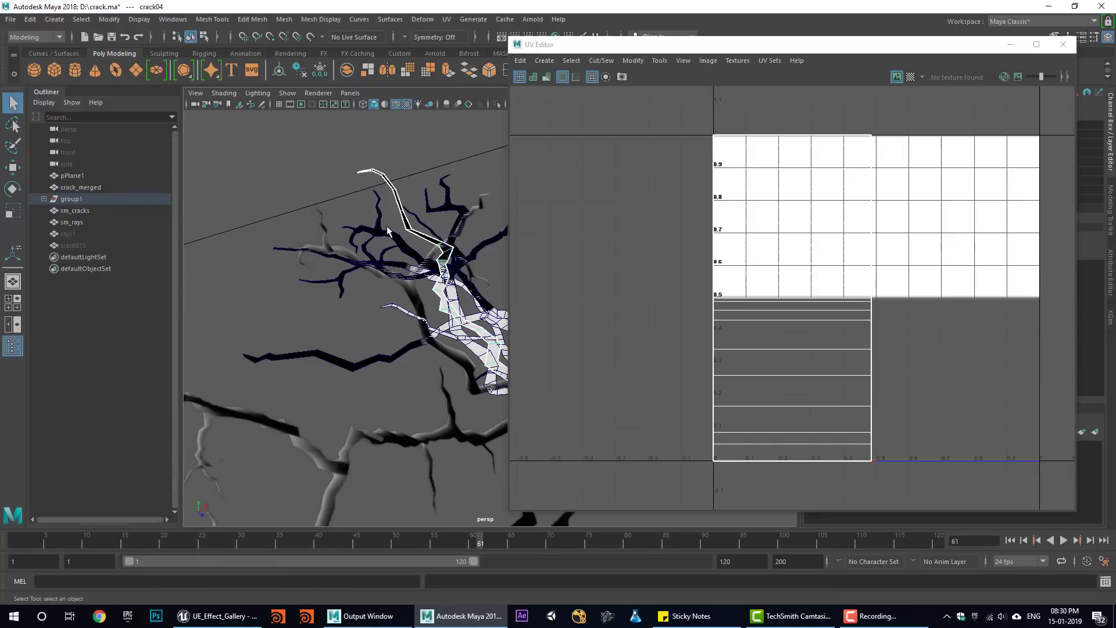
- Play the crack animation from the start and scrub the timeline to frame 72 with the crack04 UVs displayed
{"action": "key", "text": "f"}
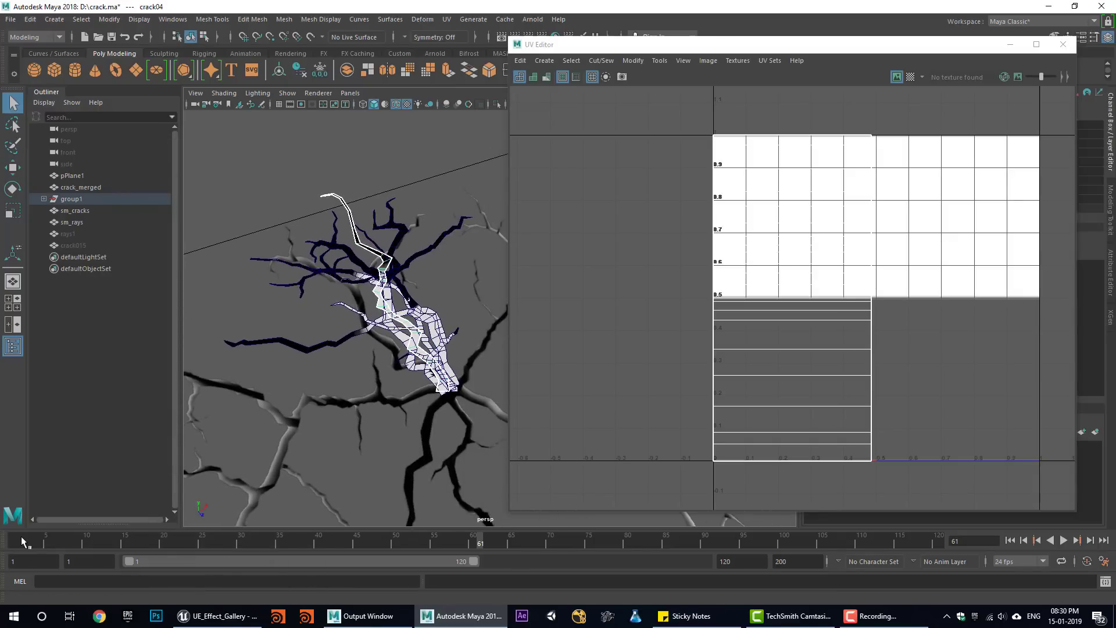
{"action": "left_click", "coordinate": [20, 536]}
{"action": "key", "text": "alt+v"}
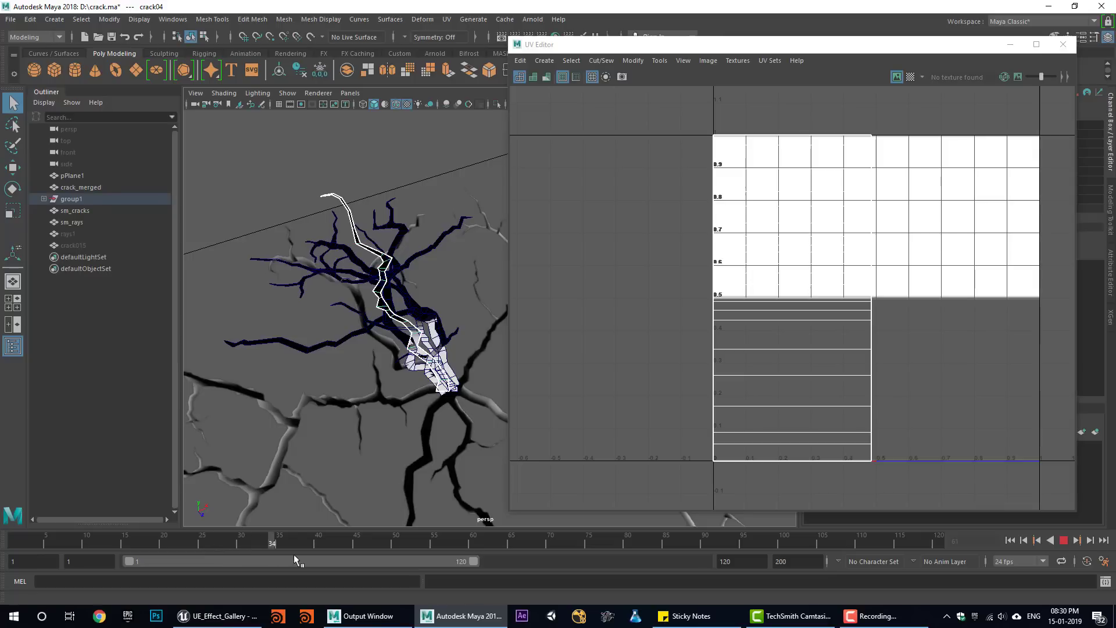
{"action": "key", "text": "alt+v"}
{"action": "left_click_drag", "start_coordinate": [371, 535], "coordinate": [566, 542]}
- Select all crack meshes to view their combined UVs, scrub the timeline to frame 46 and deselect them
{"action": "left_click_drag", "start_coordinate": [250, 482], "coordinate": [251, 483]}
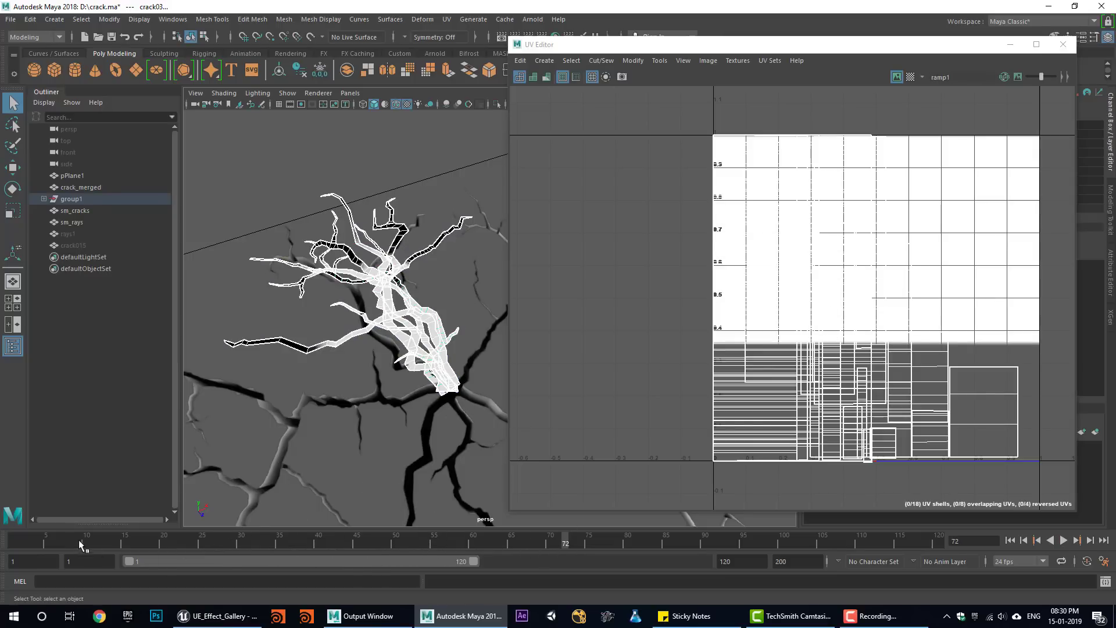
{"action": "left_click_drag", "start_coordinate": [79, 541], "coordinate": [160, 540]}
{"action": "left_click", "coordinate": [375, 396]}
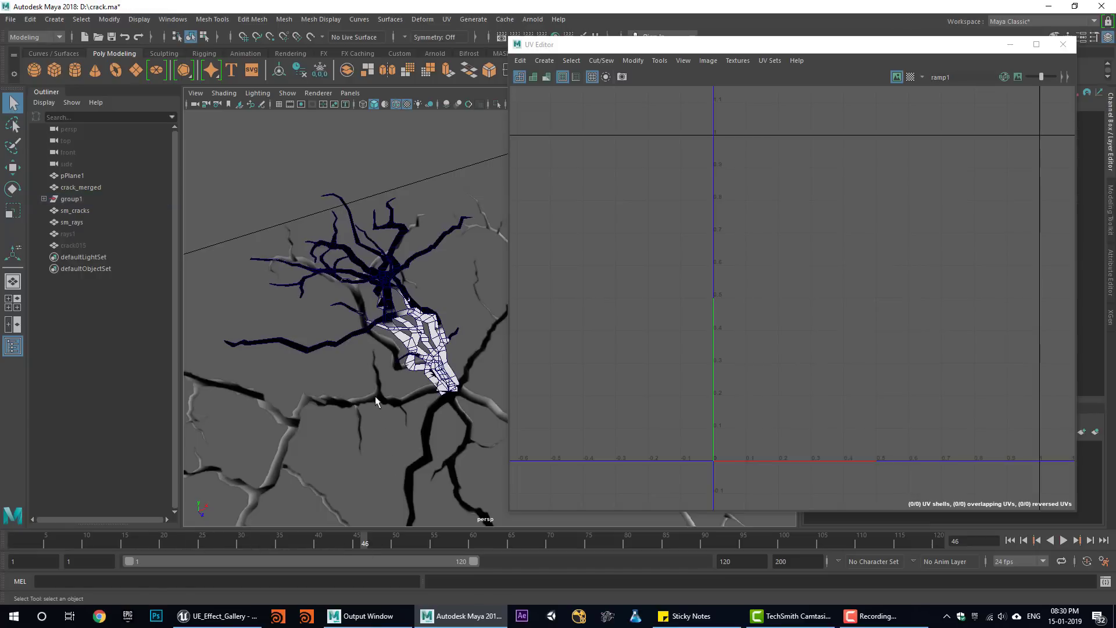
- Select the crack02 mesh to show its UV shells and play the timeline to preview its animation, stopping at frame 43
{"action": "left_click", "coordinate": [335, 343]}
{"action": "left_click_drag", "start_coordinate": [333, 388], "coordinate": [439, 373], "text": "alt"}
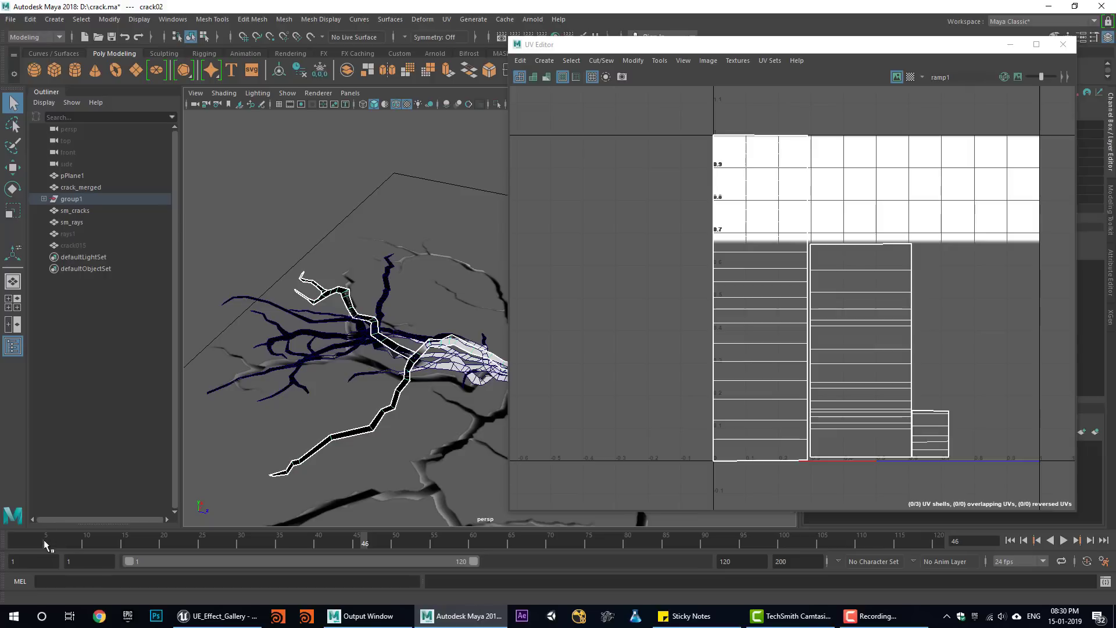
{"action": "key", "text": "alt+v"}
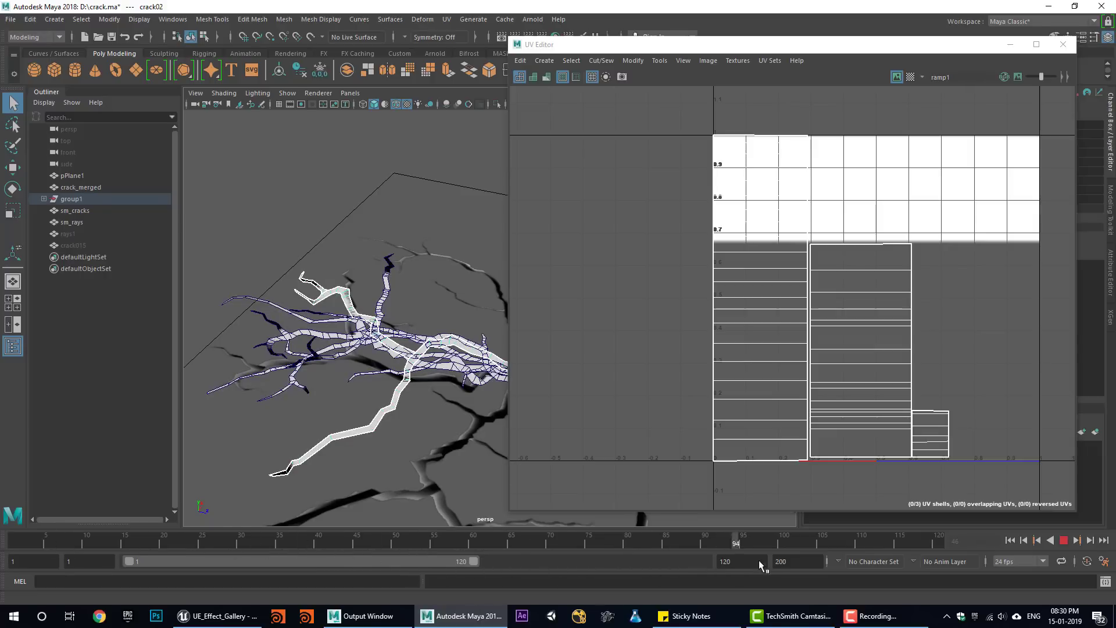
{"action": "key", "text": "alt+v"}
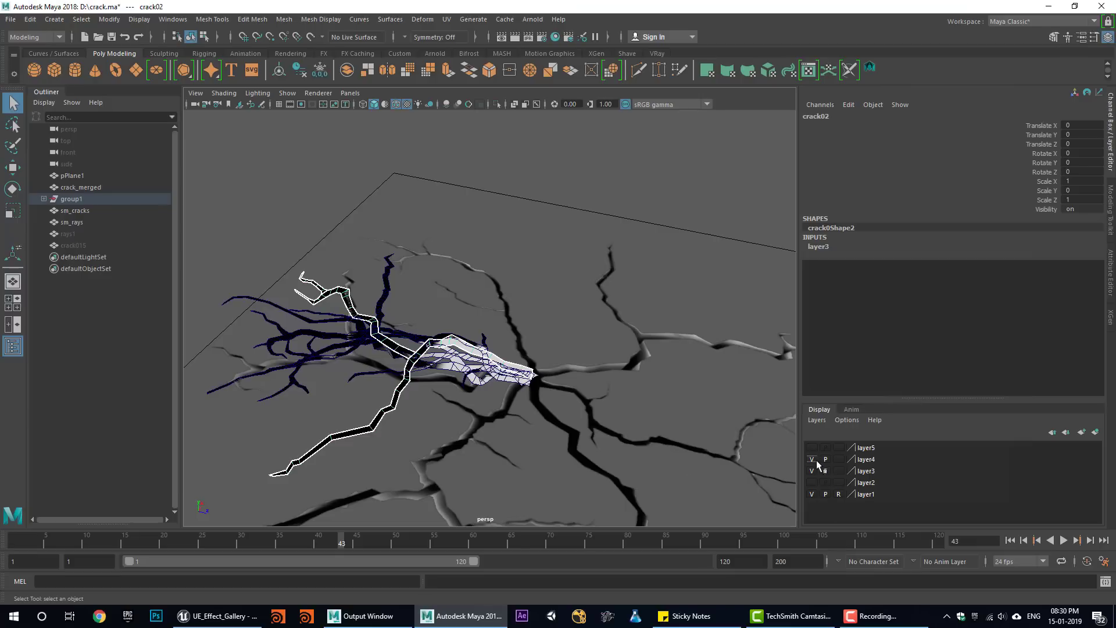
- Hide layer4, layer3 and layer1, and show only the meshes on layer5
{"action": "left_click", "coordinate": [813, 471]}
{"action": "left_click", "coordinate": [812, 494]}
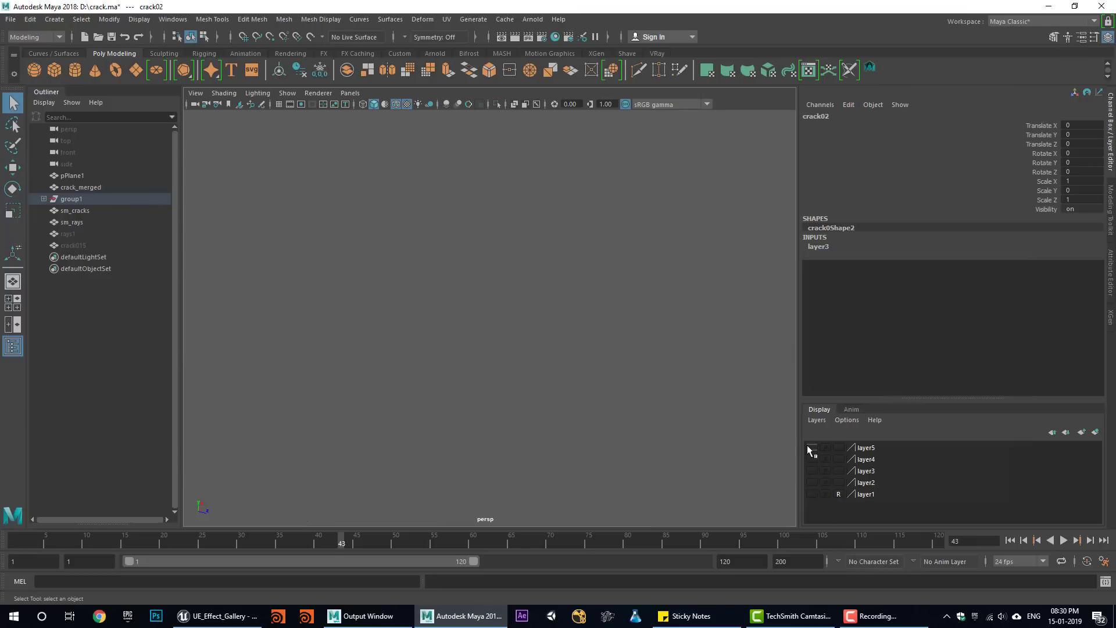
{"action": "left_click", "coordinate": [812, 448]}
- Select the sm_rays mesh and examine up close how its vertical strips rise from the ground cracks
{"action": "left_click_drag", "start_coordinate": [453, 334], "coordinate": [498, 389], "text": "alt"}
{"action": "left_click", "coordinate": [446, 306]}
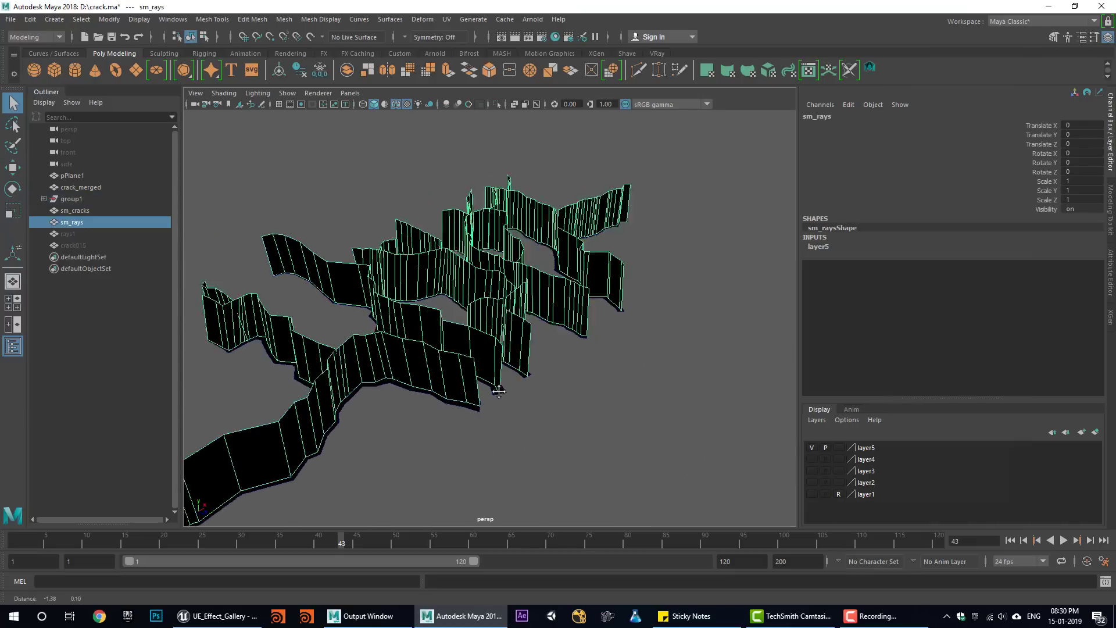
{"action": "right_click_drag", "start_coordinate": [506, 393], "coordinate": [650, 478], "text": "alt"}
{"action": "left_click_drag", "start_coordinate": [650, 481], "coordinate": [524, 422], "text": "alt"}
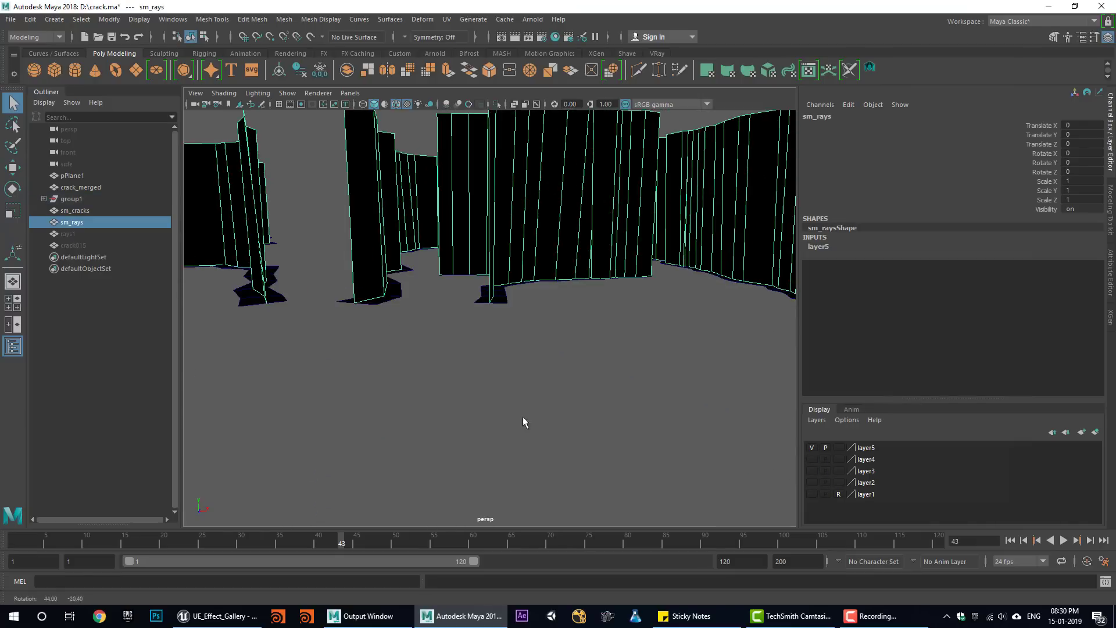
{"action": "left_click", "coordinate": [255, 299]}
{"action": "middle_click_drag", "start_coordinate": [256, 311], "coordinate": [402, 410], "text": "alt"}
{"action": "left_click", "coordinate": [393, 267]}
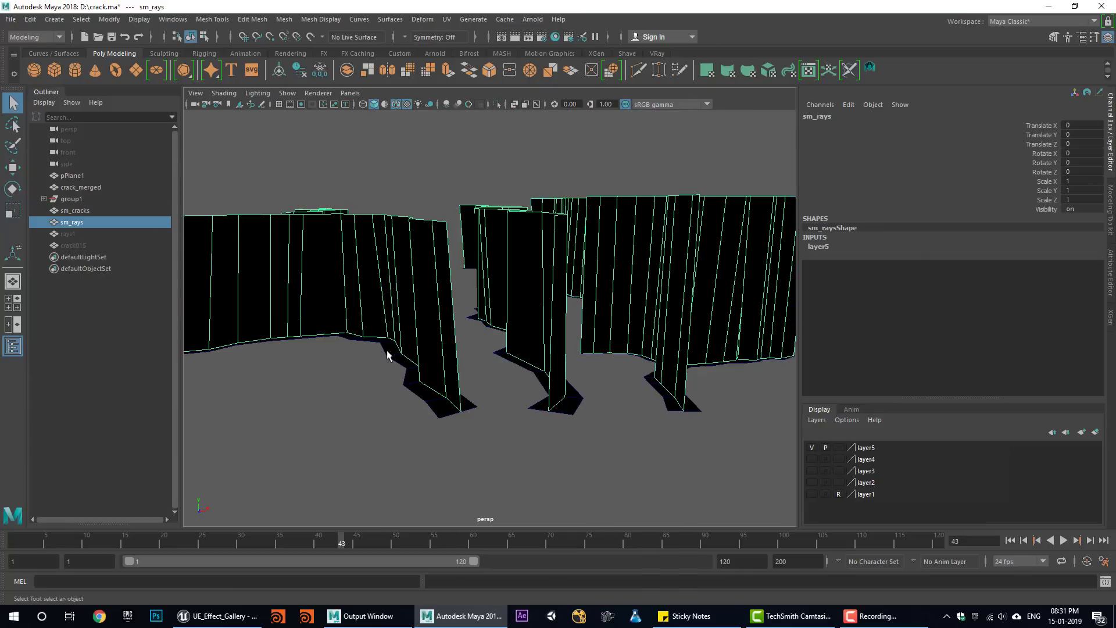
{"action": "left_click_drag", "start_coordinate": [386, 350], "coordinate": [401, 383], "text": "alt"}
- Try to extrude the border edges of the sm_cracks mesh upward with a local Z translation of 1.786
{"action": "left_click", "coordinate": [459, 441]}
{"action": "right_click_drag", "start_coordinate": [461, 437], "coordinate": [421, 288]}
{"action": "right_click_drag", "start_coordinate": [458, 415], "coordinate": [461, 245]}
{"action": "double_click", "coordinate": [481, 464]}
{"action": "left_click_drag", "start_coordinate": [474, 461], "coordinate": [434, 474], "text": "alt"}
{"action": "left_click", "coordinate": [448, 70]}
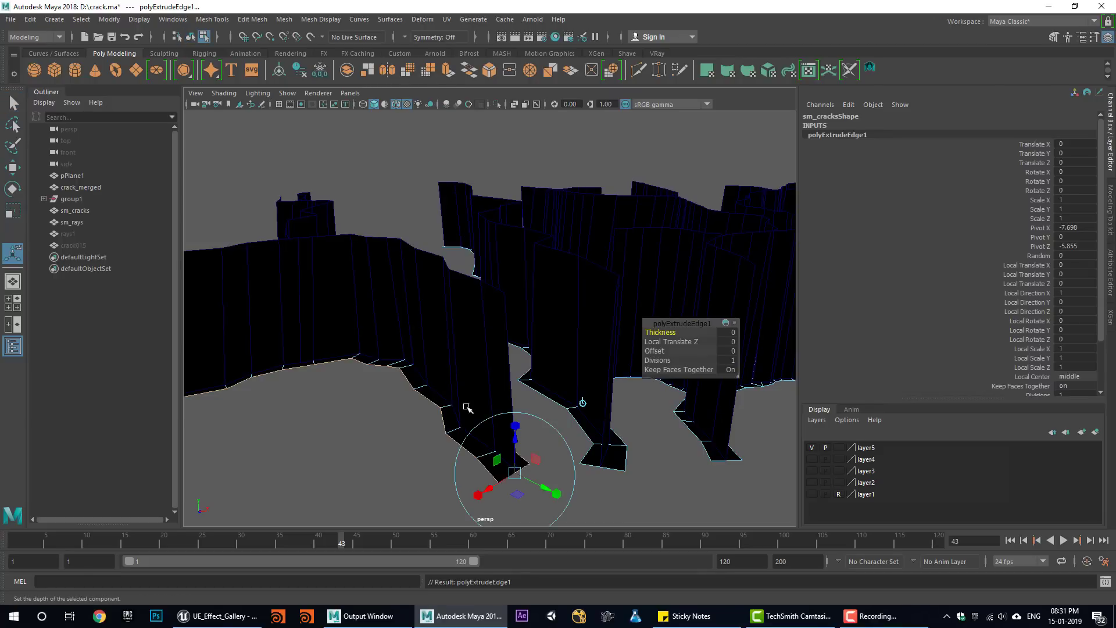
{"action": "left_click_drag", "start_coordinate": [514, 442], "coordinate": [514, 282]}
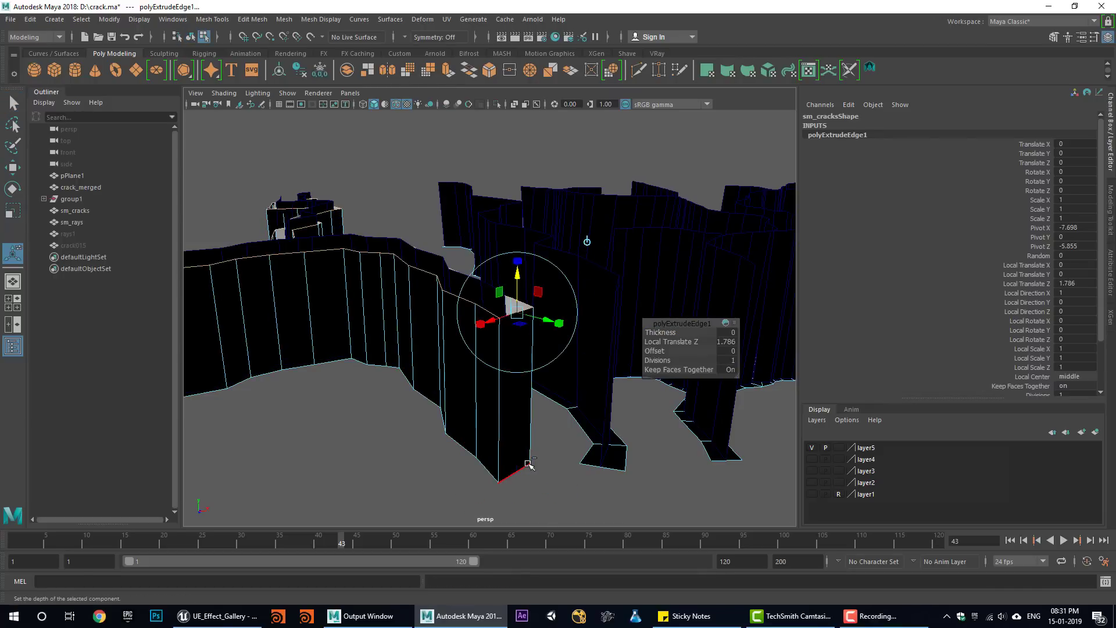
- Undo the upward move of the extruded edges, return to object selection and deselect everything
{"action": "key", "text": "ctrl+z"}
{"action": "right_click_drag", "start_coordinate": [435, 400], "coordinate": [502, 265]}
{"action": "left_click", "coordinate": [311, 392]}
{"action": "right_click_drag", "start_coordinate": [526, 444], "coordinate": [319, 410], "text": "alt"}
{"action": "mouse_move", "coordinate": [319, 410]}
{"action": "left_mouse_down", "text": "alt"}
{"action": "mouse_move", "coordinate": [309, 417]}
{"action": "mouse_move", "coordinate": [326, 407]}
{"action": "left_mouse_up", "text": "alt"}
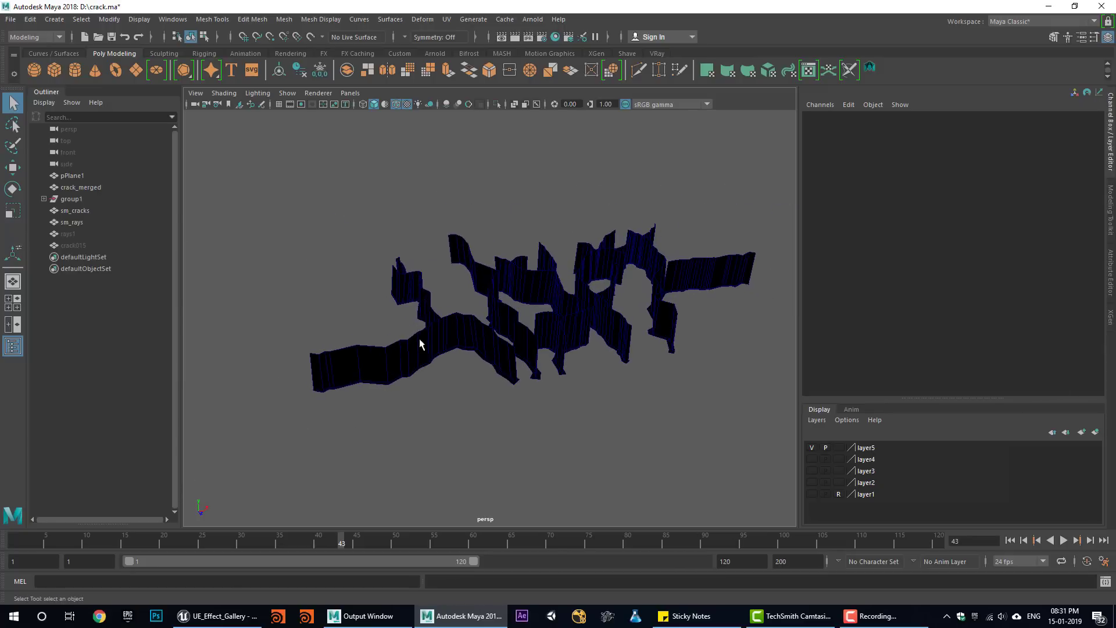
- Select the sm_rays mesh, view its UV layout in the UV Editor, and close the UV Editor and UV Toolkit
{"action": "left_click", "coordinate": [426, 340]}
{"action": "left_click", "coordinate": [808, 71]}
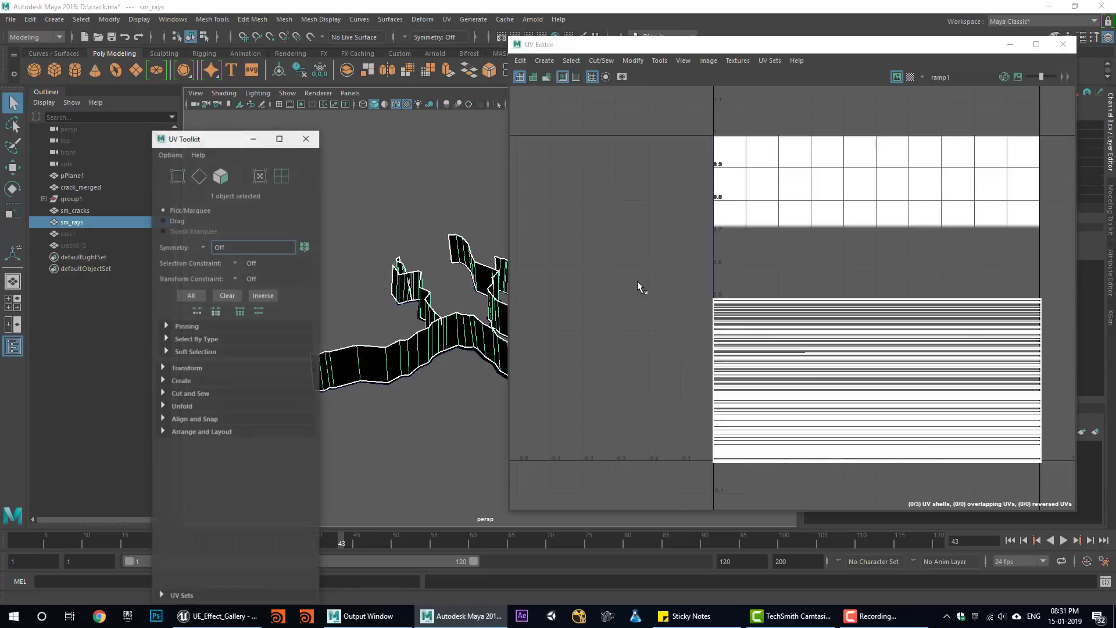
{"action": "left_click", "coordinate": [1063, 45]}
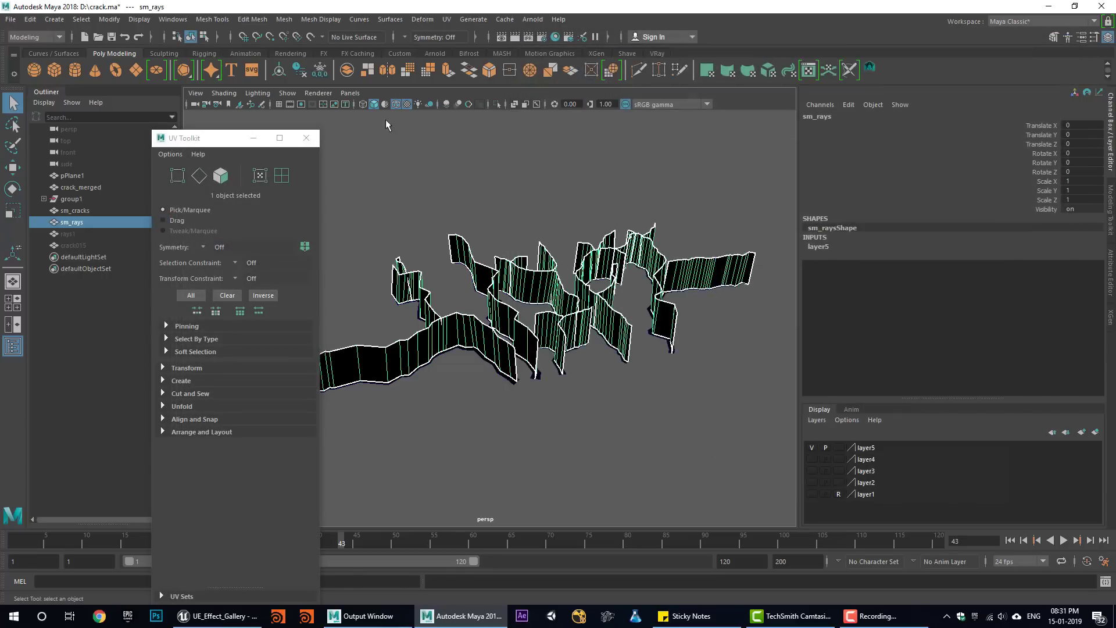
{"action": "left_click", "coordinate": [306, 139]}
- Play the timeline from the start to preview the sm_rays mesh from a new angle
{"action": "left_click", "coordinate": [17, 544]}
{"action": "key", "text": "alt+v"}
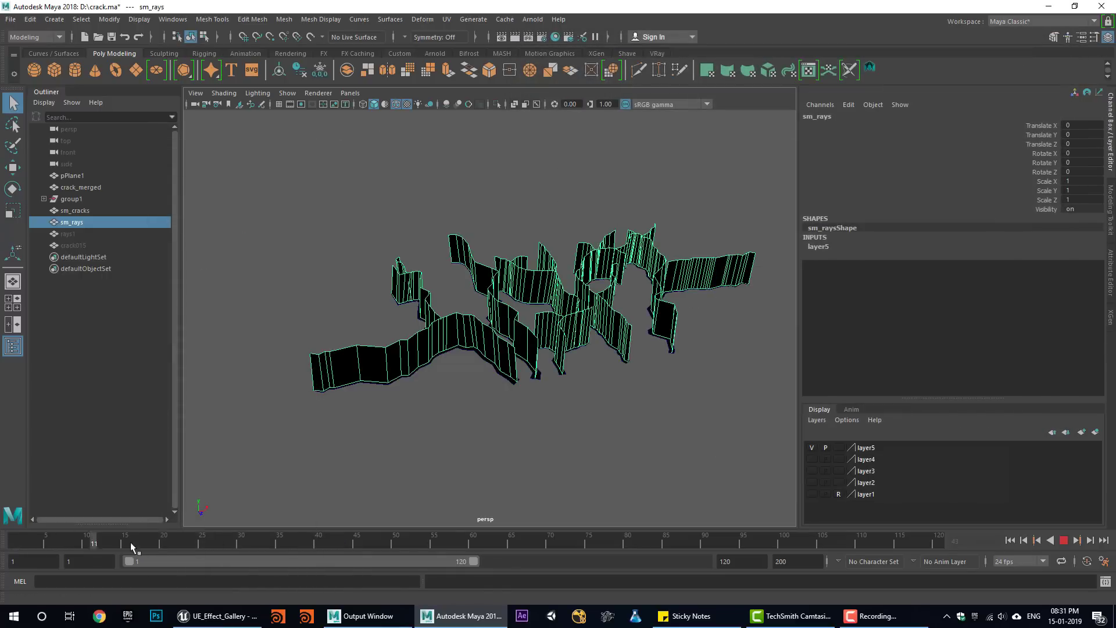
{"action": "left_click_drag", "start_coordinate": [493, 452], "coordinate": [523, 442], "text": "alt"}
- Select the sm_cracks and sm_rays meshes, open Hypershade, and view the attributes of the lambert3 and lambert4 materials
{"action": "left_click", "coordinate": [660, 227]}
{"action": "left_click_drag", "start_coordinate": [661, 226], "coordinate": [375, 427]}
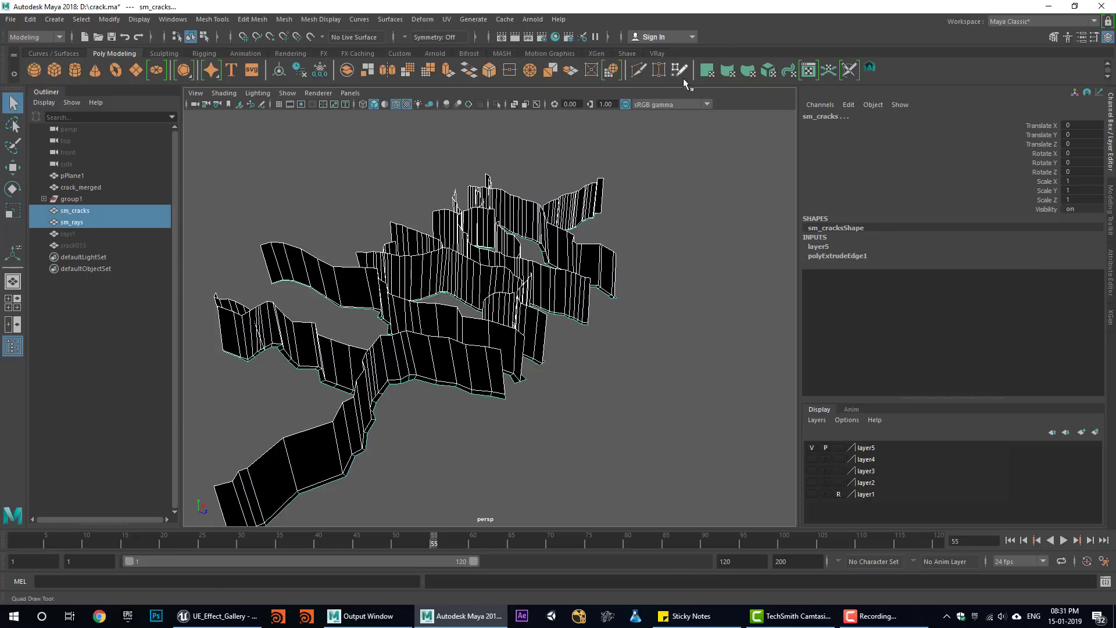
{"action": "left_click", "coordinate": [557, 37]}
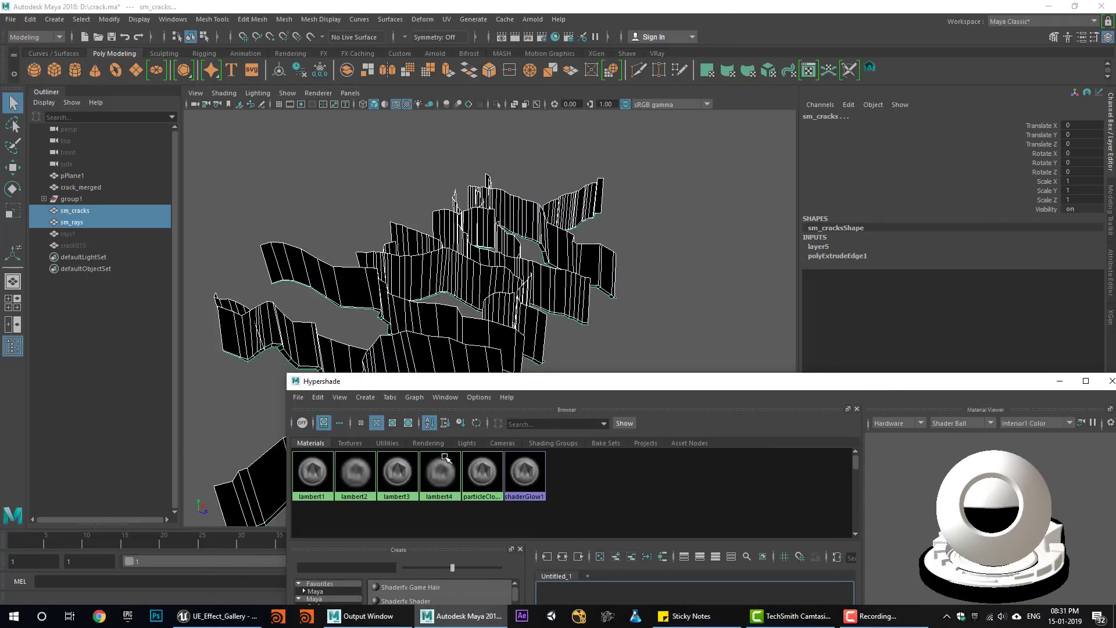
{"action": "left_click", "coordinate": [406, 482]}
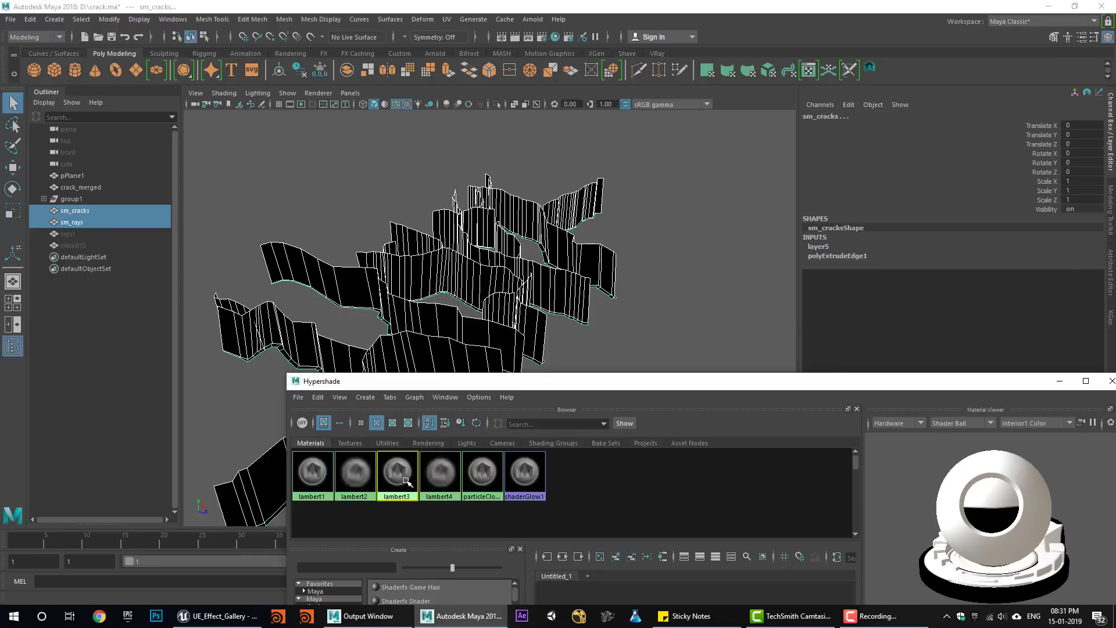
{"action": "double_click", "coordinate": [409, 474]}
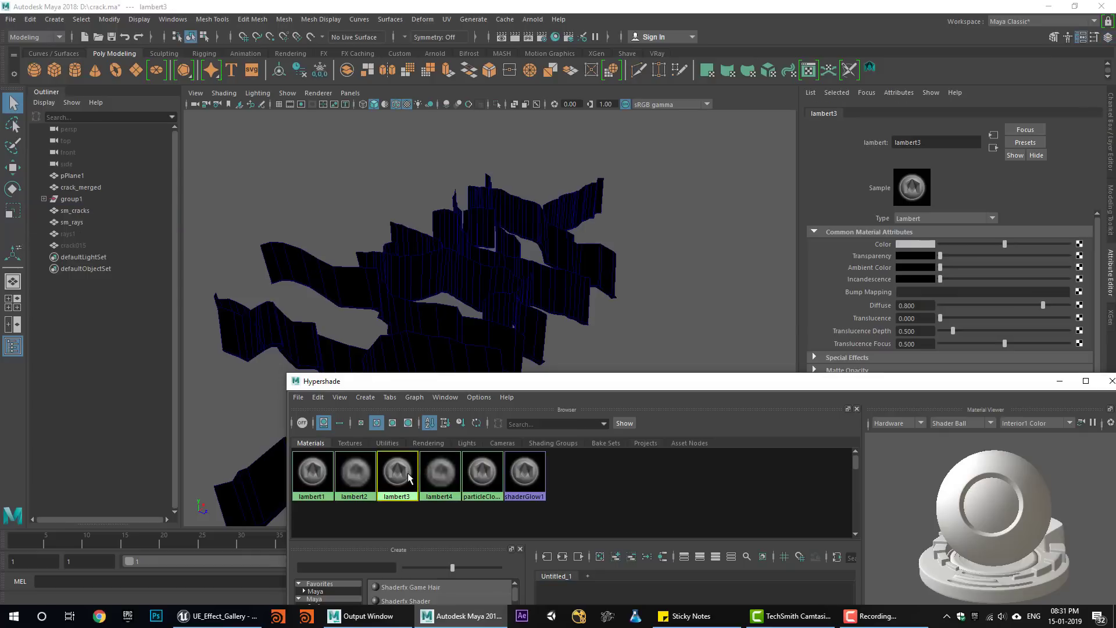
{"action": "left_click", "coordinate": [440, 474]}
- Assign the lambert4 material to the sm_cracks and sm_rays meshes and scrub the timeline to frame 34
{"action": "left_click_drag", "start_coordinate": [649, 182], "coordinate": [389, 373]}
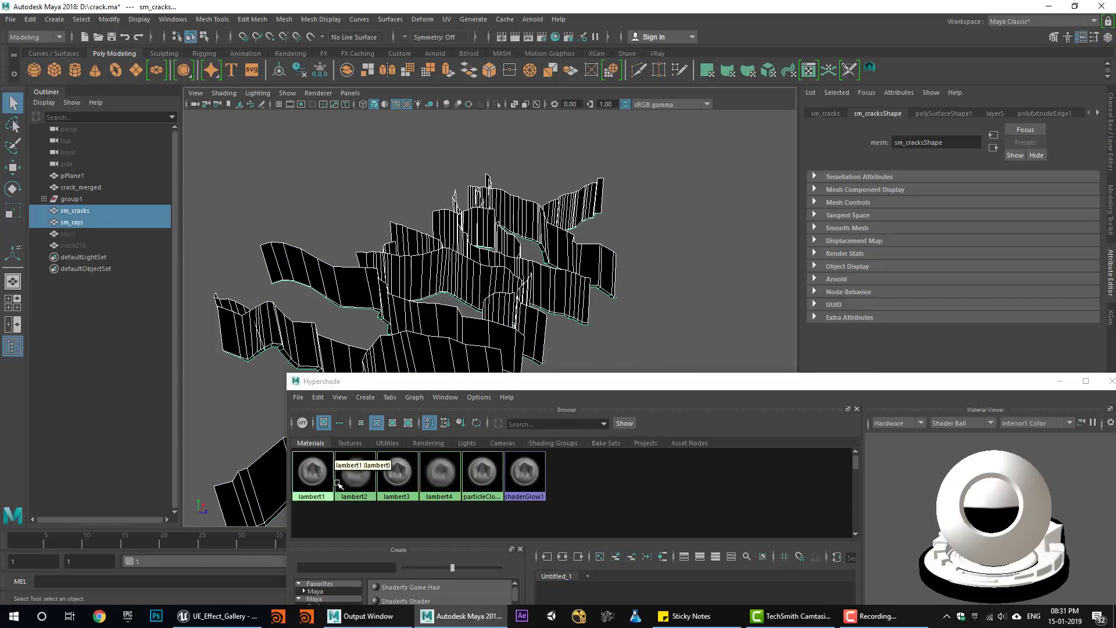
{"action": "right_click_drag", "start_coordinate": [433, 460], "coordinate": [434, 421]}
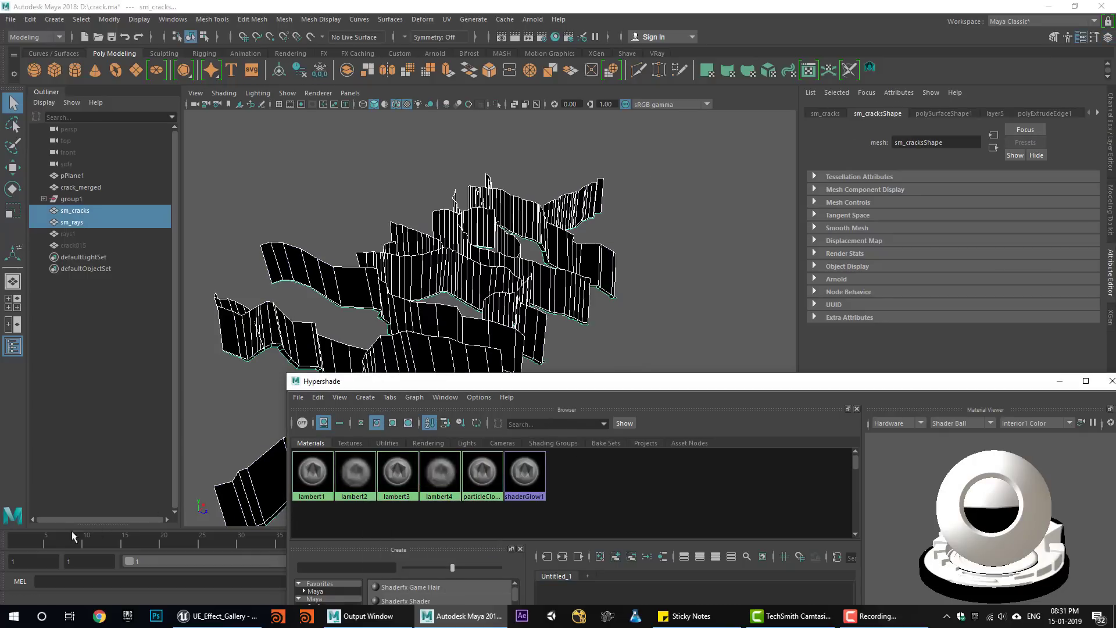
{"action": "left_click_drag", "start_coordinate": [73, 538], "coordinate": [158, 546]}
{"action": "left_click_drag", "start_coordinate": [250, 547], "coordinate": [272, 545]}
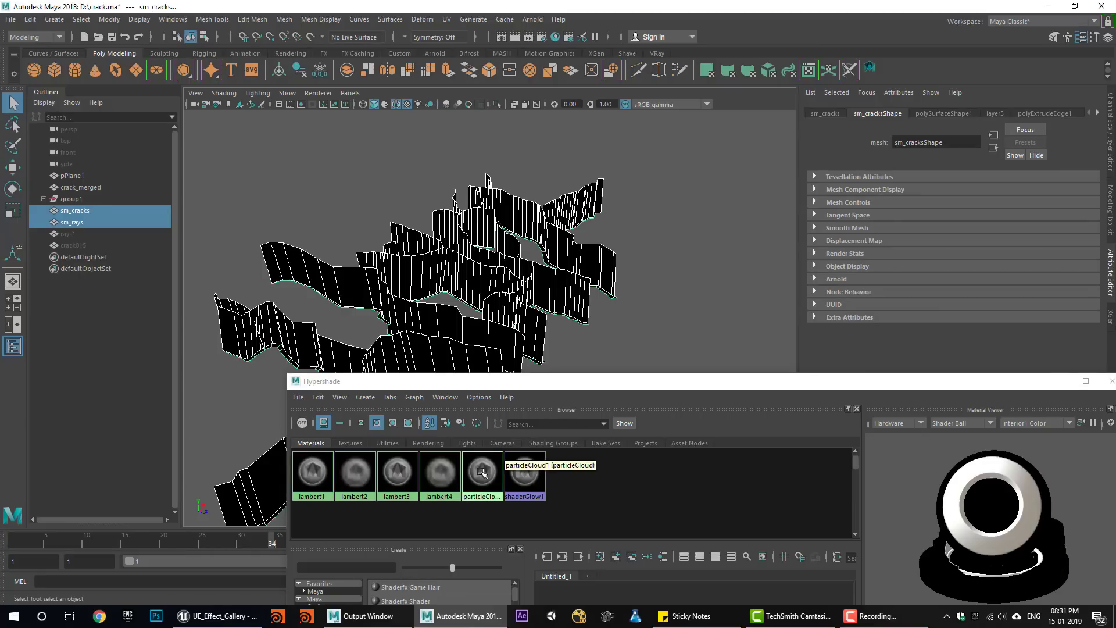
- Inspect the ramp1 texture connected to the color of the lambert4 material and return to the material's attributes
{"action": "left_click", "coordinate": [482, 472]}
{"action": "left_click", "coordinate": [441, 474]}
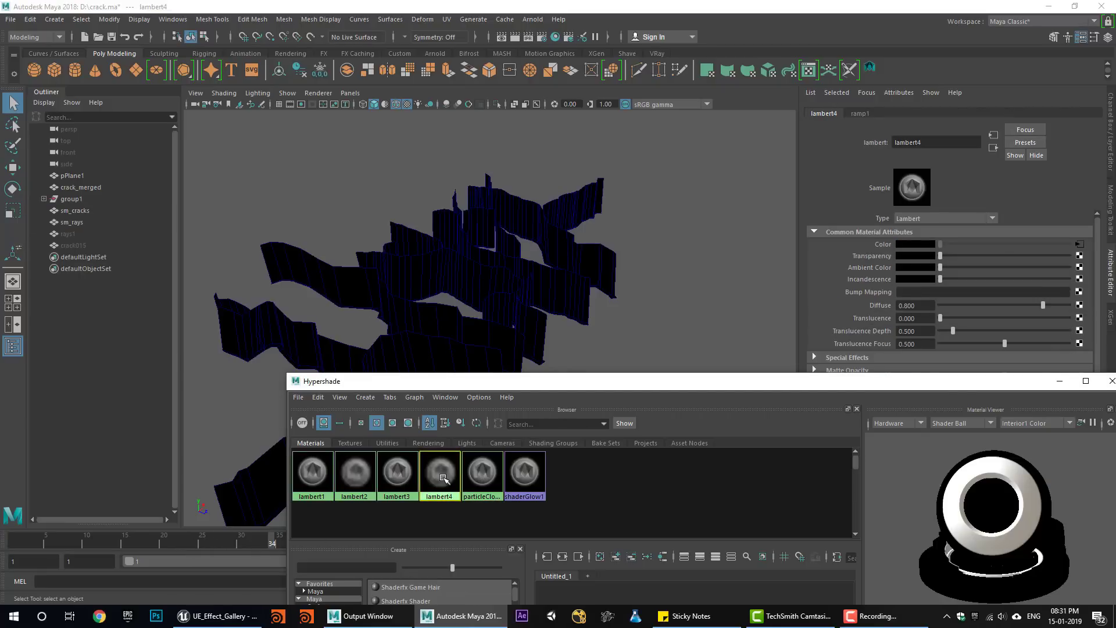
{"action": "left_click", "coordinate": [1079, 245]}
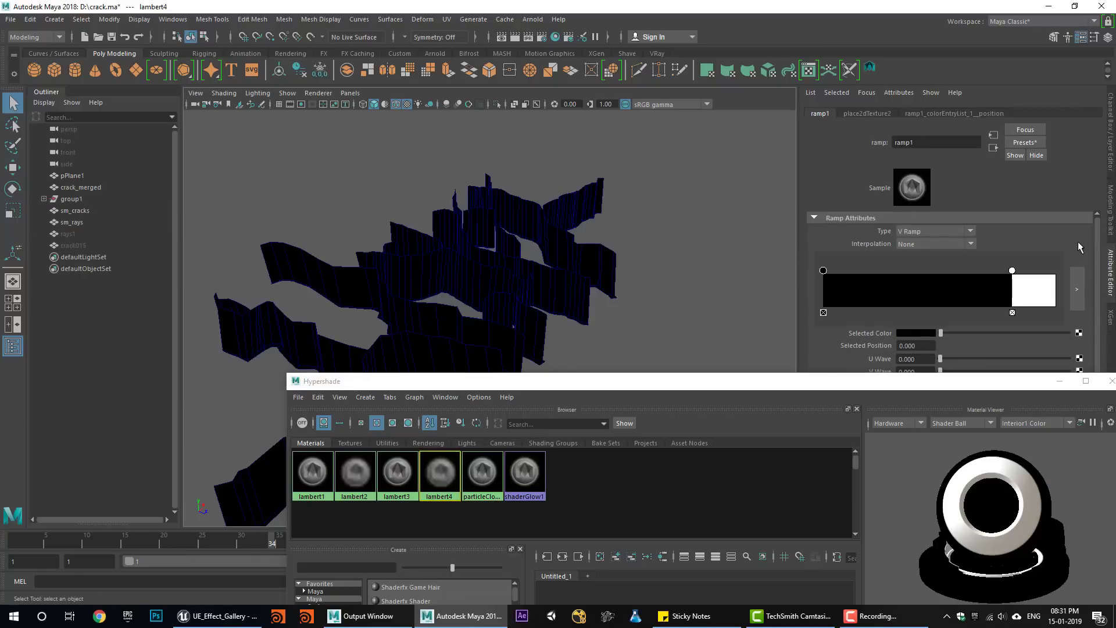
{"action": "left_click", "coordinate": [445, 497]}
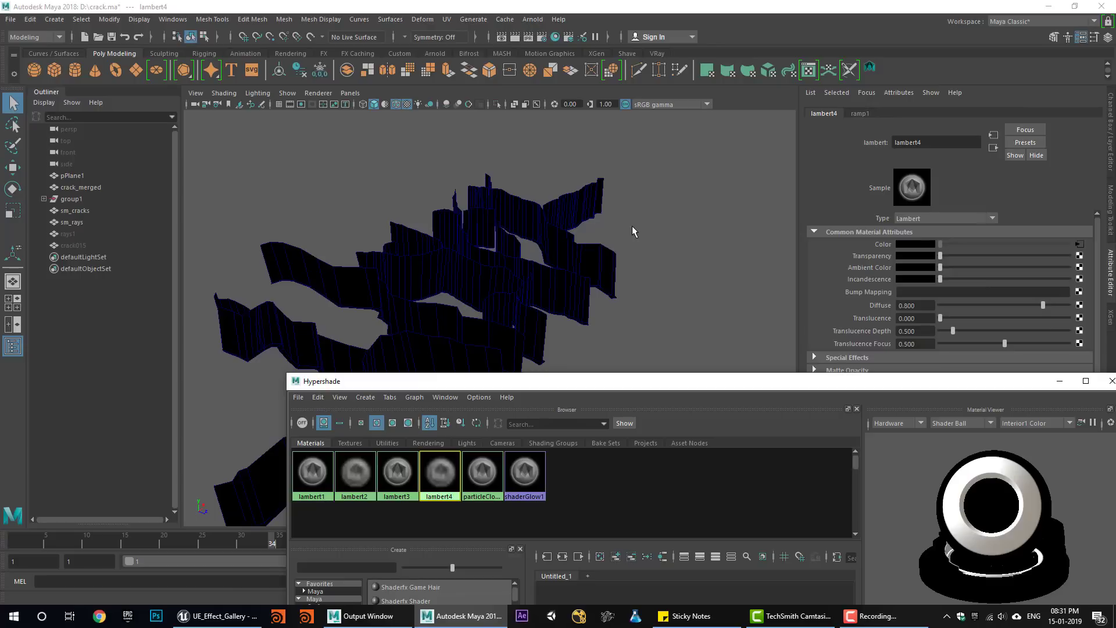
- Select the layer5 meshes again, reassign the lambert4 material to them and close Hypershade
{"action": "left_click_drag", "start_coordinate": [633, 227], "coordinate": [494, 291]}
{"action": "right_click_drag", "start_coordinate": [431, 474], "coordinate": [440, 419]}
{"action": "left_click", "coordinate": [1112, 382]}
- Scrub the timeline to frame 46 and try the textured and scene-lit viewport displays on the deselected meshes
{"action": "left_click_drag", "start_coordinate": [640, 279], "coordinate": [354, 351], "text": "alt"}
{"action": "left_click", "coordinate": [354, 351]}
{"action": "left_click_drag", "start_coordinate": [29, 539], "coordinate": [365, 541]}
{"action": "key", "text": "6"}
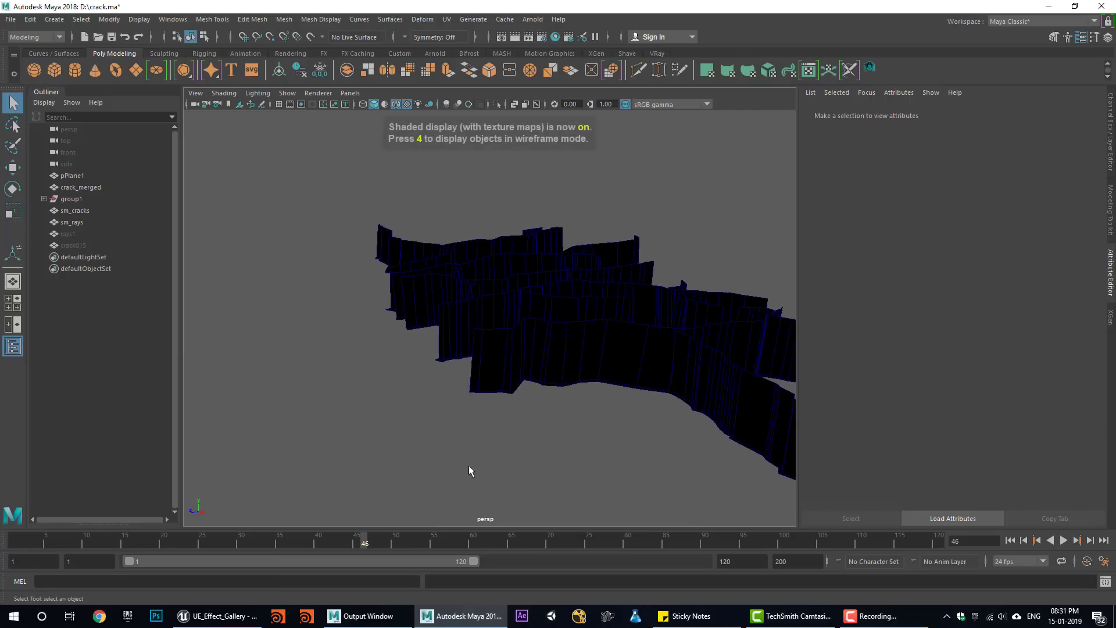
{"action": "key", "text": "7"}
- Select sm_rays, show its UVs in the UV Editor without the UV Toolkit, and advance the timeline to frame 85
{"action": "left_click", "coordinate": [491, 385]}
{"action": "left_click_drag", "start_coordinate": [472, 436], "coordinate": [396, 452], "text": "alt"}
{"action": "left_click", "coordinate": [816, 71]}
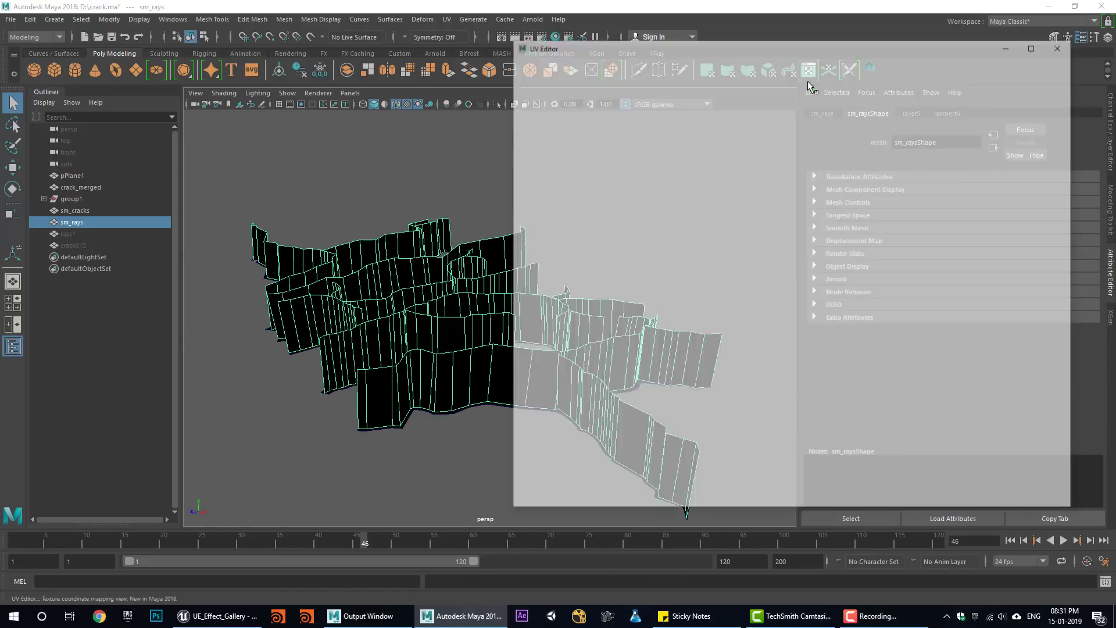
{"action": "left_click", "coordinate": [307, 138]}
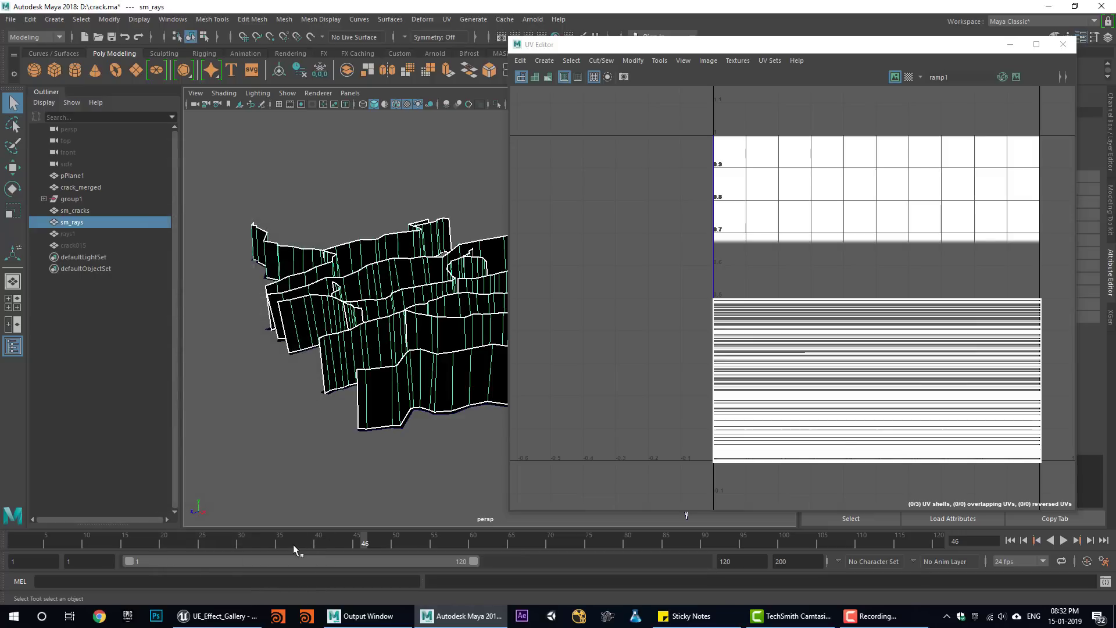
{"action": "key", "text": "Escape"}
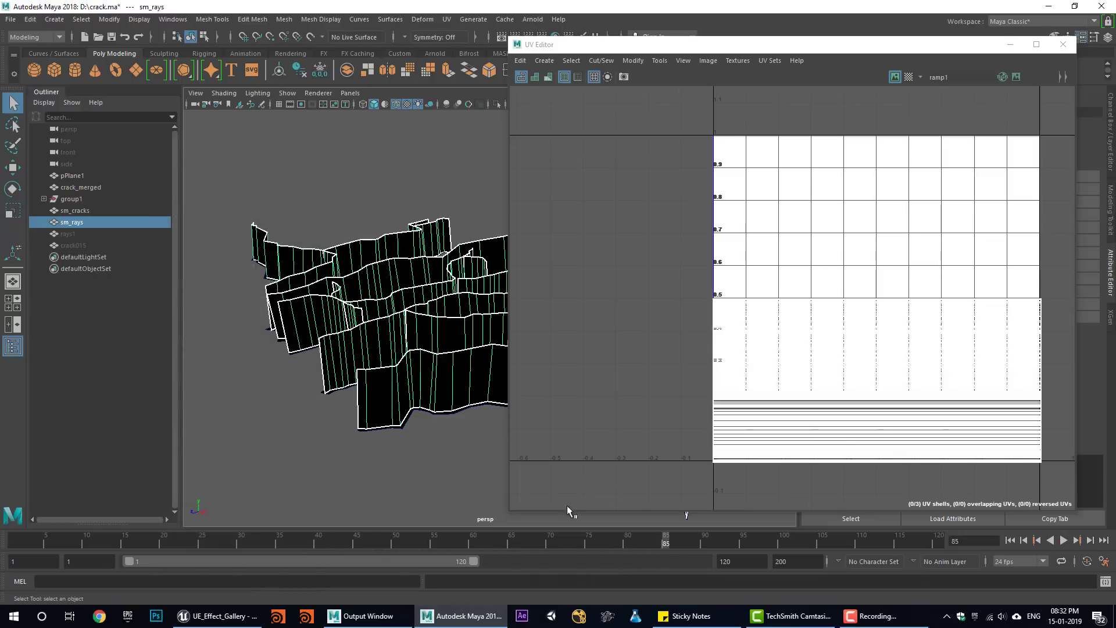
- Switch the viewport to textured shading without scene lights and deselect the sm_rays mesh
{"action": "left_click_drag", "start_coordinate": [436, 456], "coordinate": [341, 456], "text": "alt"}
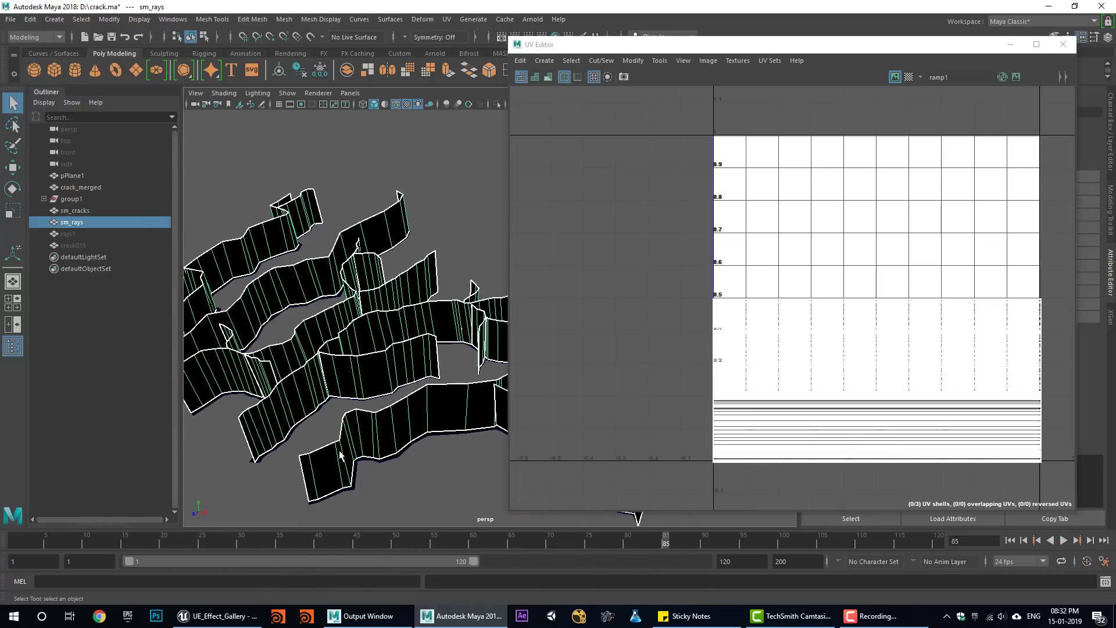
{"action": "key", "text": "6"}
{"action": "left_click", "coordinate": [459, 465]}
{"action": "right_click_drag", "start_coordinate": [442, 457], "coordinate": [437, 400], "text": "alt"}
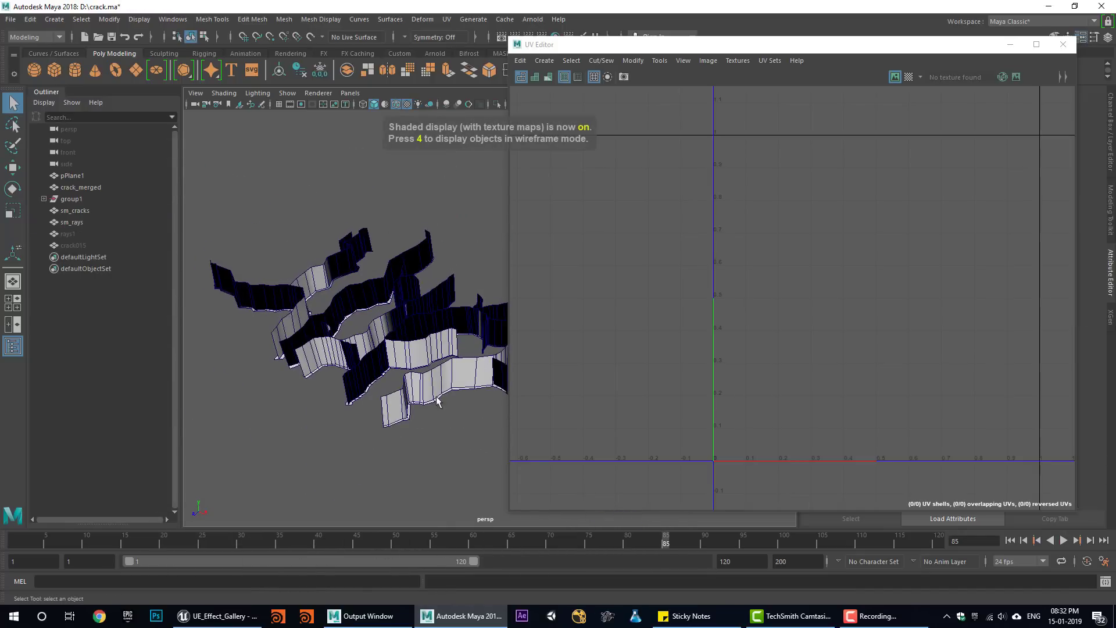
- Minimise the UV Editor and play the timeline to preview the animated ramp on the layer5 meshes from different angles
{"action": "left_click", "coordinate": [1013, 46]}
{"action": "left_click_drag", "start_coordinate": [121, 545], "coordinate": [165, 547]}
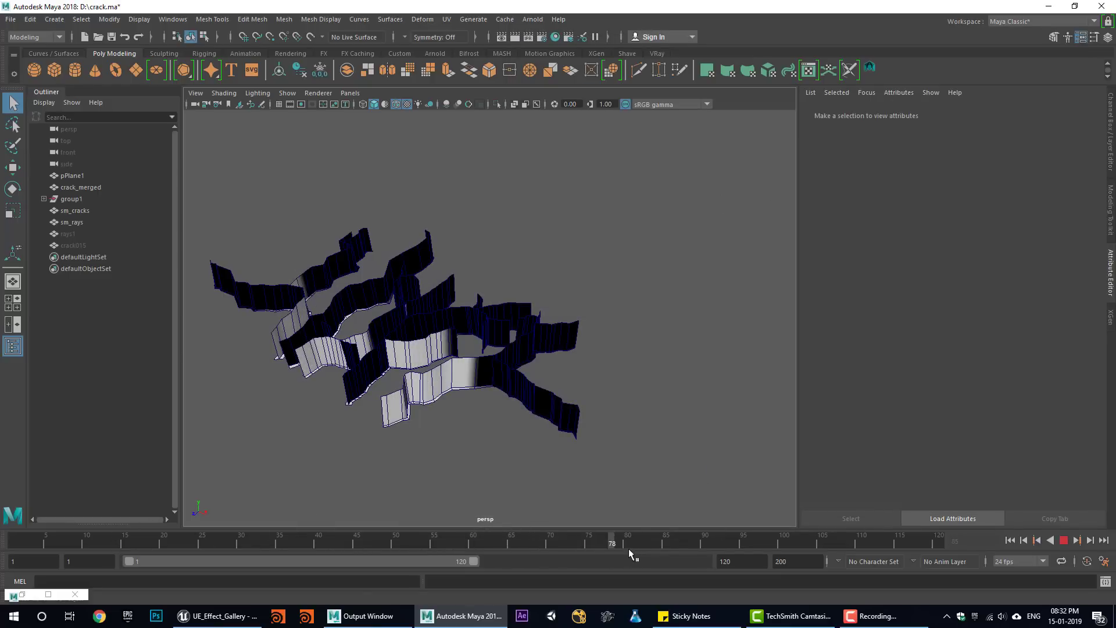
{"action": "left_click_drag", "start_coordinate": [399, 502], "coordinate": [746, 553], "text": "alt"}
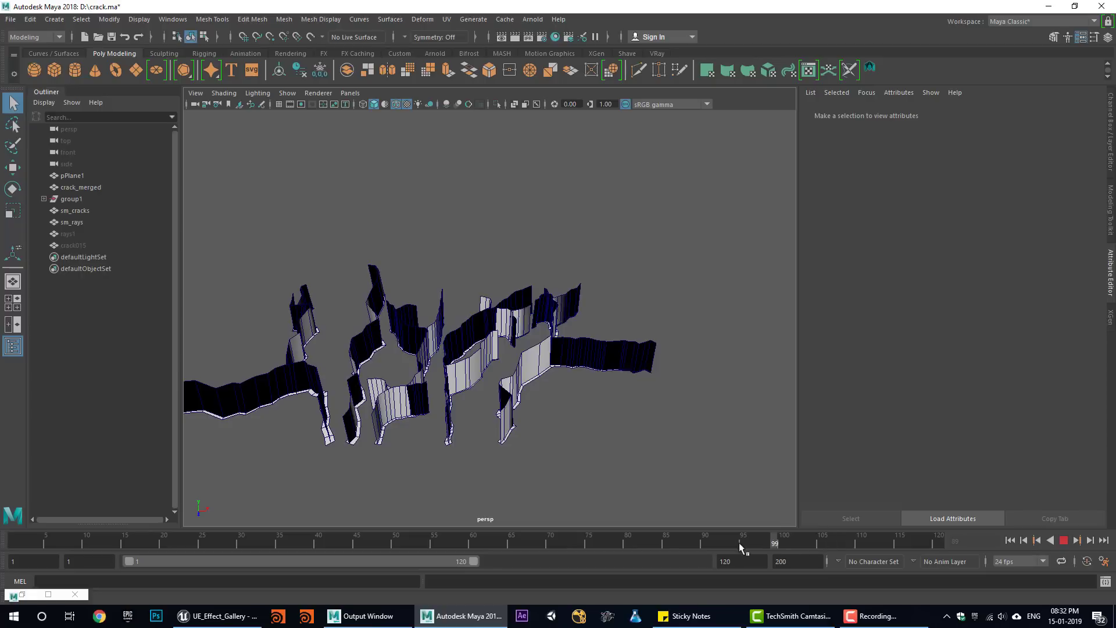
- Play the timeline animation to examine the ramp travelling along the ray and crack meshes up close, stopping at frame 81
{"action": "key", "text": "alt+v"}
{"action": "left_click_drag", "start_coordinate": [545, 433], "coordinate": [590, 424], "text": "alt"}
{"action": "scroll", "coordinate": [529, 434], "scroll_direction": "up", "scroll_amount": 5}
{"action": "key", "text": "alt+v"}
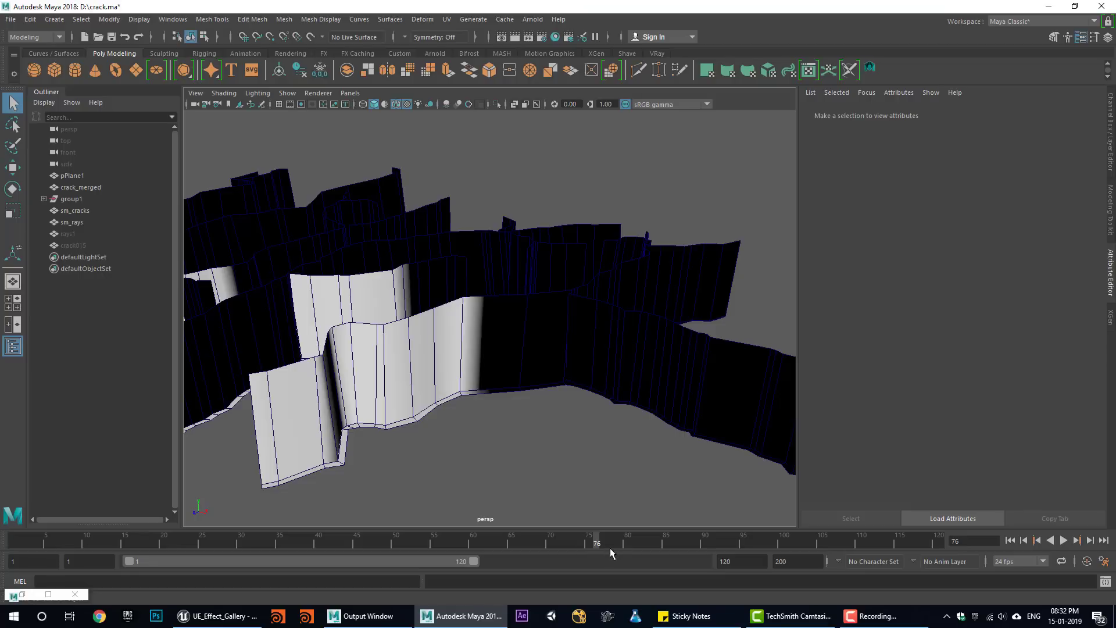
{"action": "key", "text": "alt+v"}
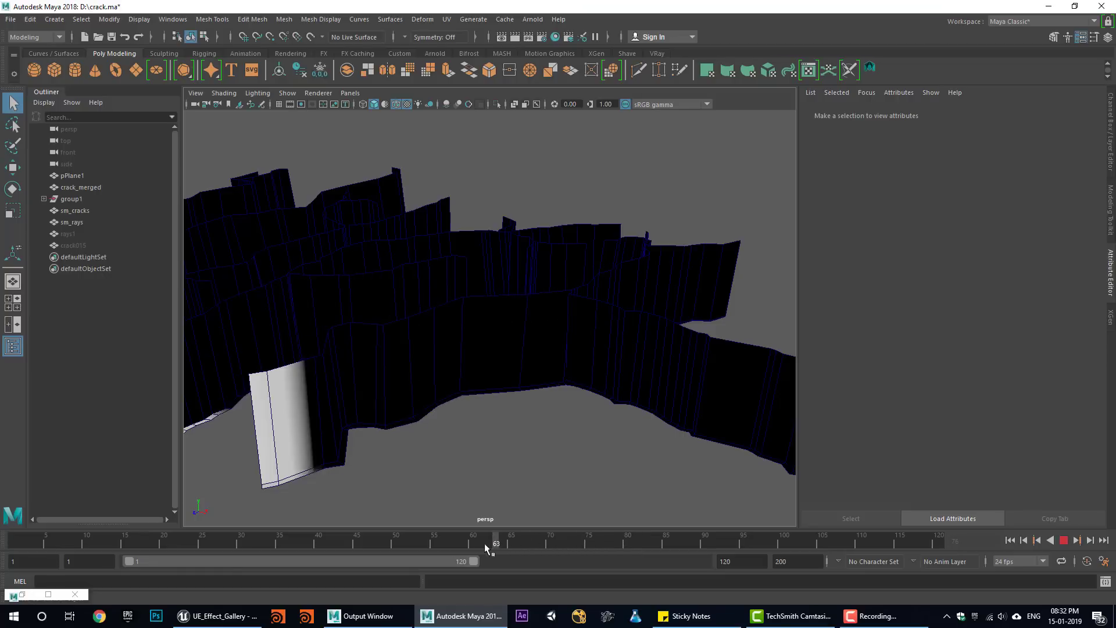
{"action": "key", "text": "alt+v"}
- Select the sm_cracks mesh, advance the timeline to frame 83, and select the sm_rays mesh
{"action": "left_click", "coordinate": [486, 379]}
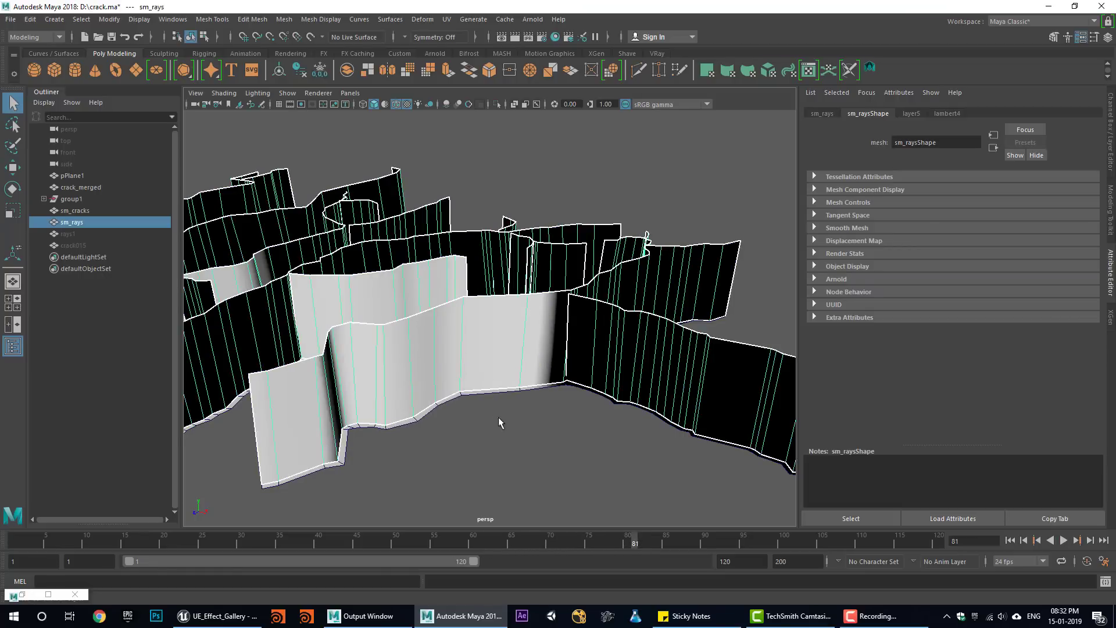
{"action": "left_click", "coordinate": [484, 399]}
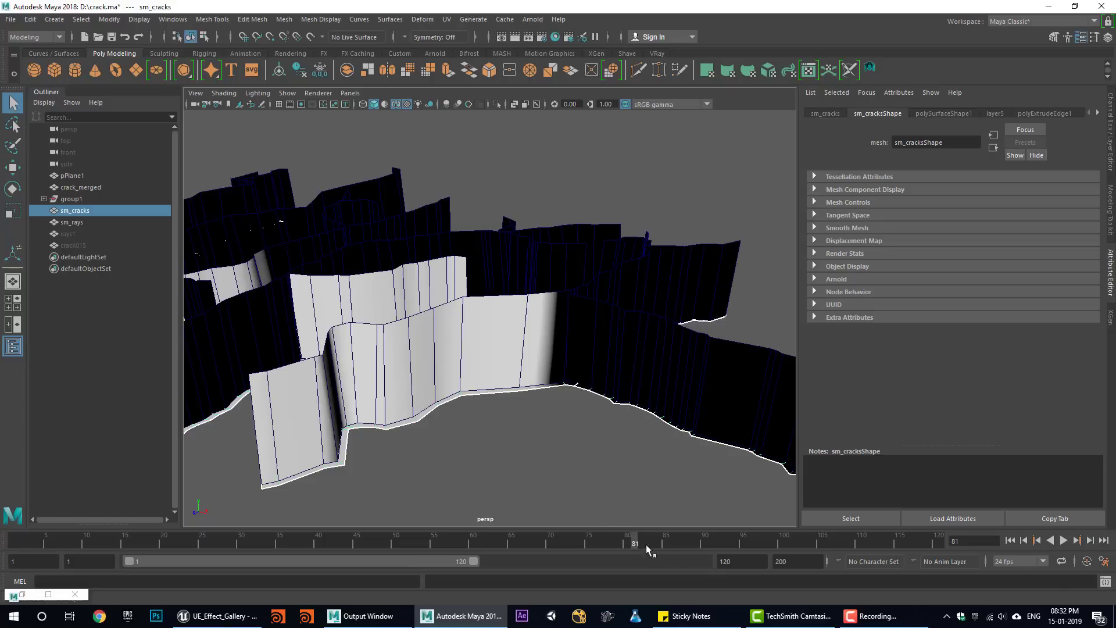
{"action": "mouse_move", "coordinate": [647, 546]}
{"action": "left_mouse_down"}
{"action": "mouse_move", "coordinate": [790, 551]}
{"action": "mouse_move", "coordinate": [651, 544]}
{"action": "left_mouse_up"}
{"action": "right_click_drag", "start_coordinate": [574, 474], "coordinate": [342, 407], "text": "alt"}
{"action": "left_click_drag", "start_coordinate": [341, 407], "coordinate": [605, 492], "text": "alt"}
{"action": "mouse_move", "coordinate": [541, 389]}
{"action": "left_mouse_down", "text": "alt"}
{"action": "mouse_move", "coordinate": [428, 398]}
{"action": "mouse_move", "coordinate": [562, 381]}
{"action": "mouse_move", "coordinate": [525, 374]}
{"action": "left_mouse_up", "text": "alt"}
{"action": "left_click", "coordinate": [562, 383]}
{"action": "left_click_drag", "start_coordinate": [547, 434], "coordinate": [428, 387], "text": "alt"}
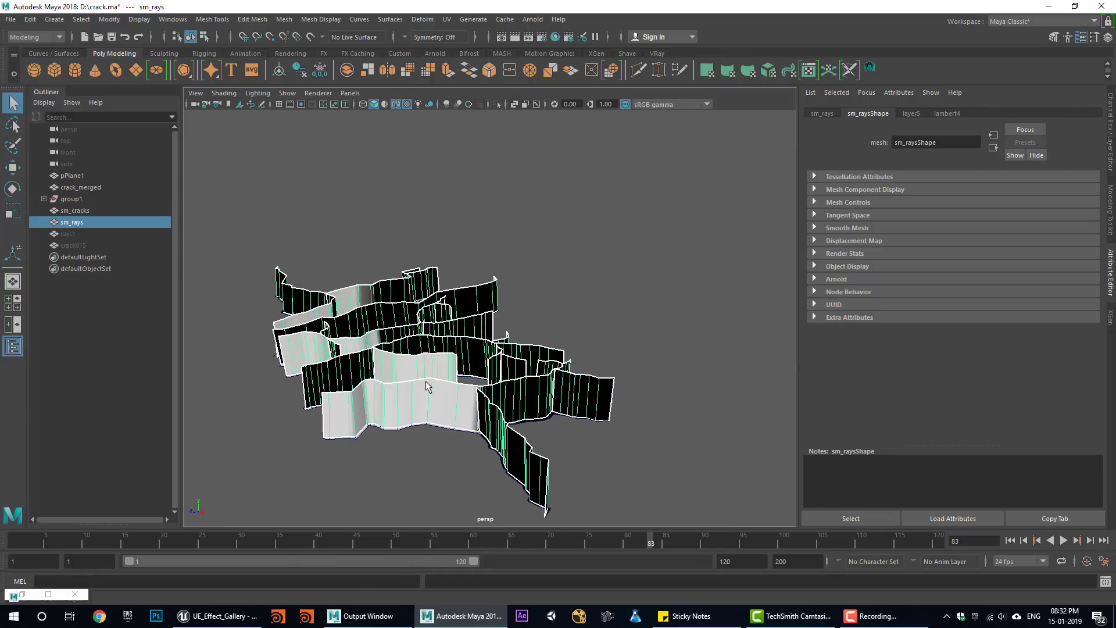
- Switch to Unreal Engine and open the Gallery/mesh/cracks folder with the StarterContent folder collapsed
{"action": "left_click", "coordinate": [1048, 5]}
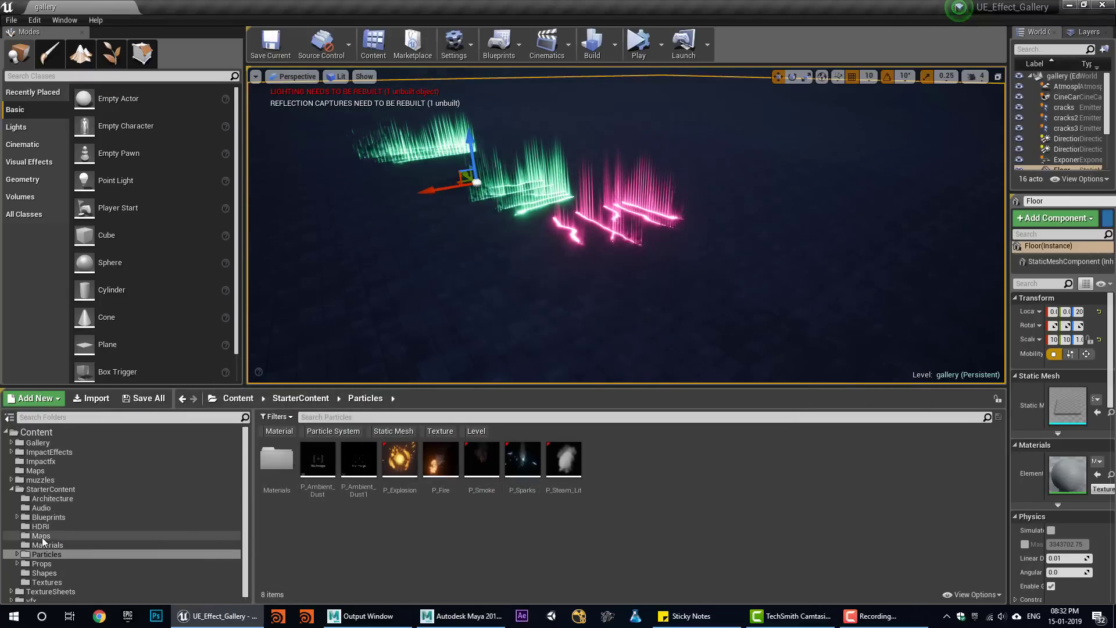
{"action": "left_click", "coordinate": [11, 489]}
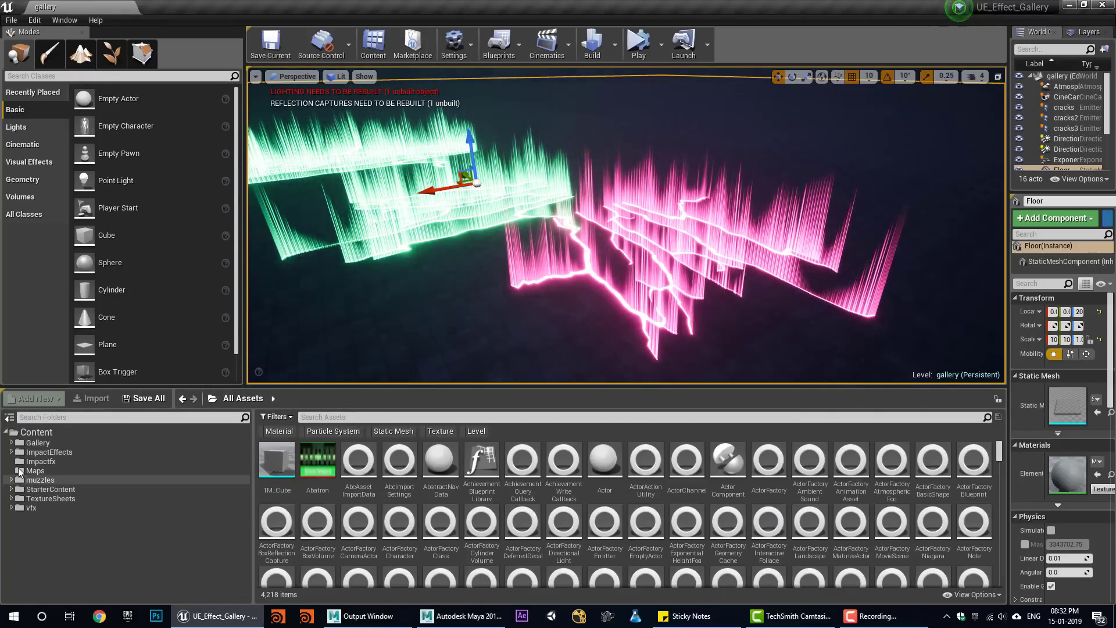
{"action": "left_click", "coordinate": [12, 443]}
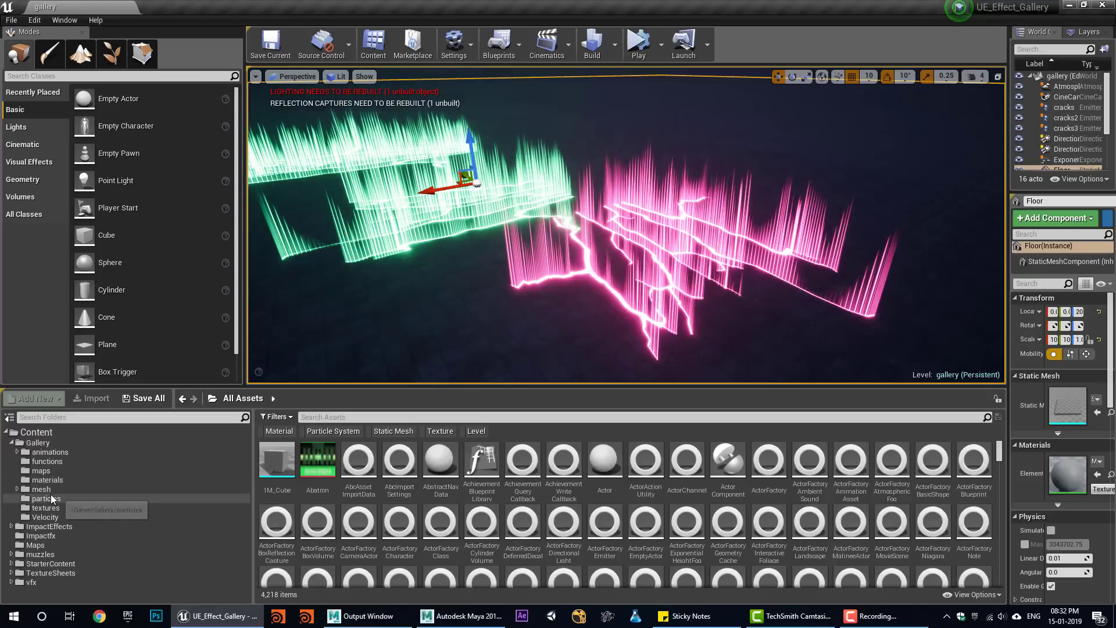
{"action": "left_click", "coordinate": [51, 496]}
{"action": "left_click", "coordinate": [51, 490]}
{"action": "double_click", "coordinate": [277, 460]}
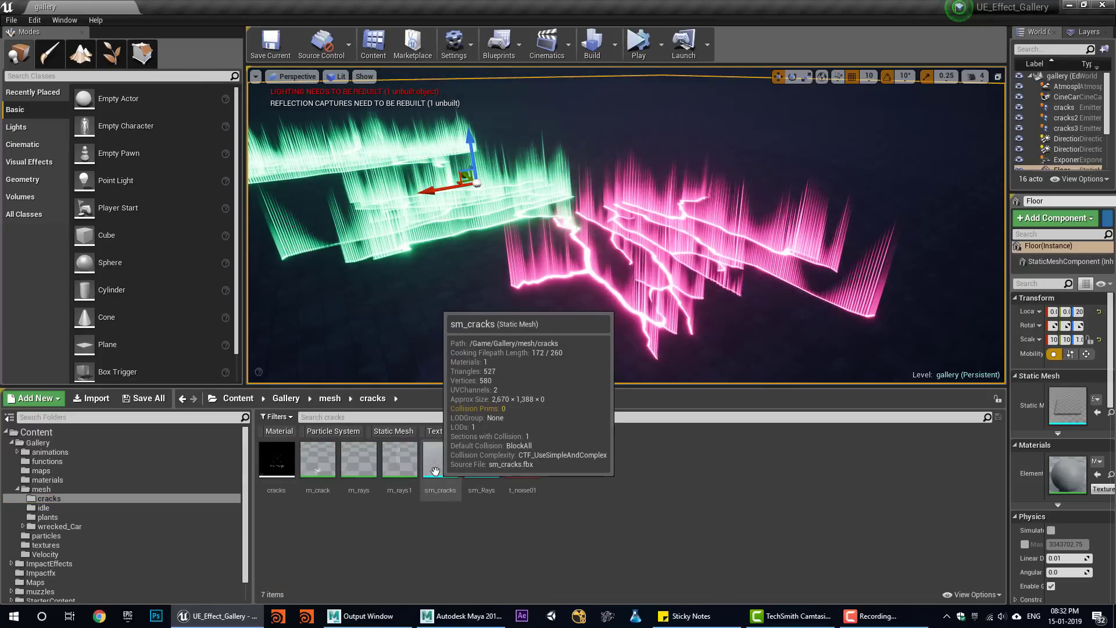
- Inspect the sm_cracks static mesh, open the m_rays1 material in its editor, and return to the gallery level
{"action": "double_click", "coordinate": [433, 474]}
{"action": "right_click_drag", "start_coordinate": [526, 403], "coordinate": [505, 414]}
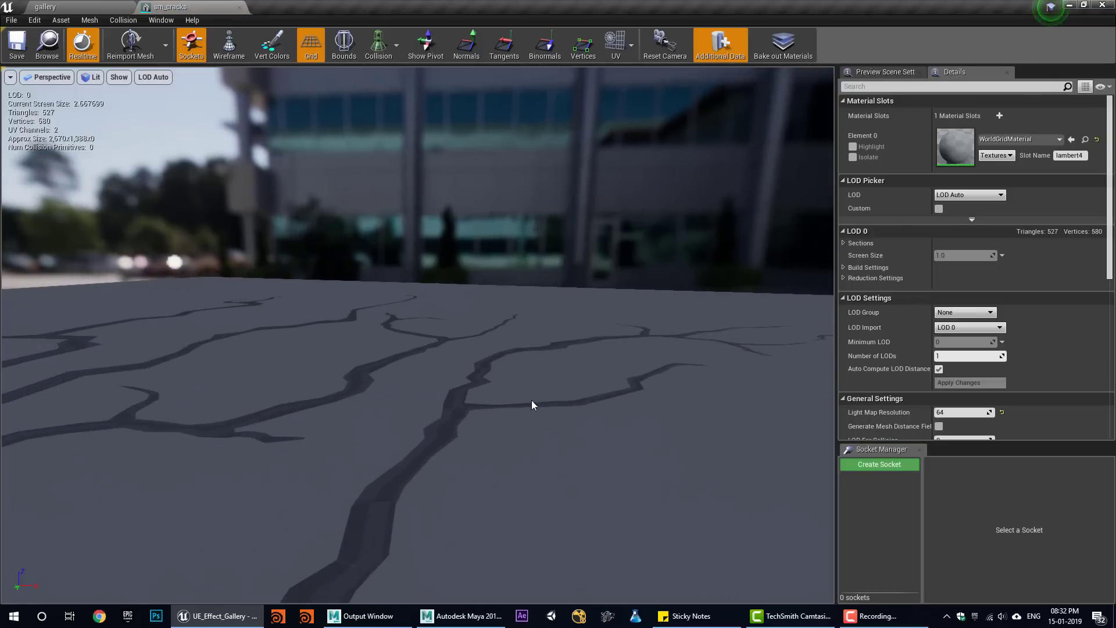
{"action": "left_click_drag", "start_coordinate": [530, 401], "coordinate": [500, 420]}
{"action": "left_click", "coordinate": [103, 9]}
{"action": "double_click", "coordinate": [387, 466]}
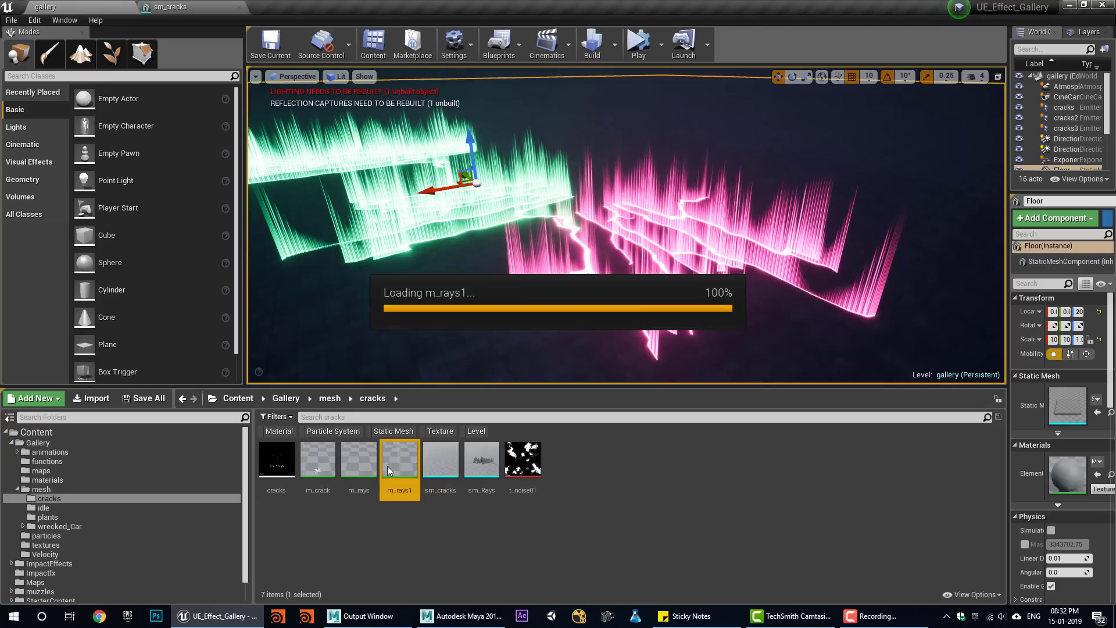
{"action": "left_click", "coordinate": [102, 8]}
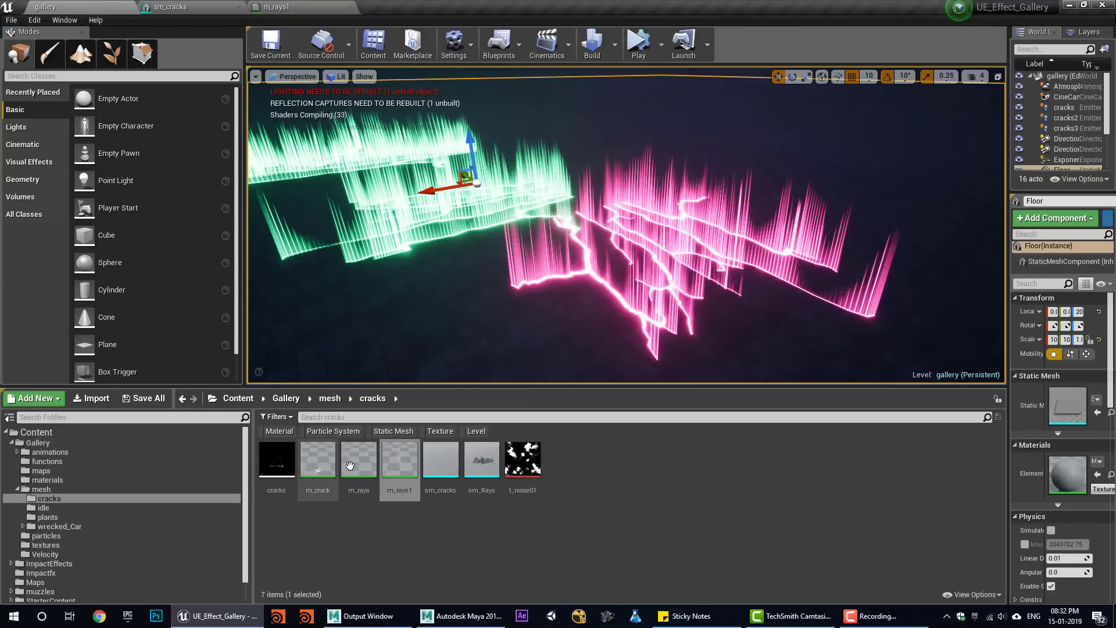
- Open the sm_Rays static mesh and inspect its jagged ray geometry from different angles
{"action": "left_click", "coordinate": [440, 462]}
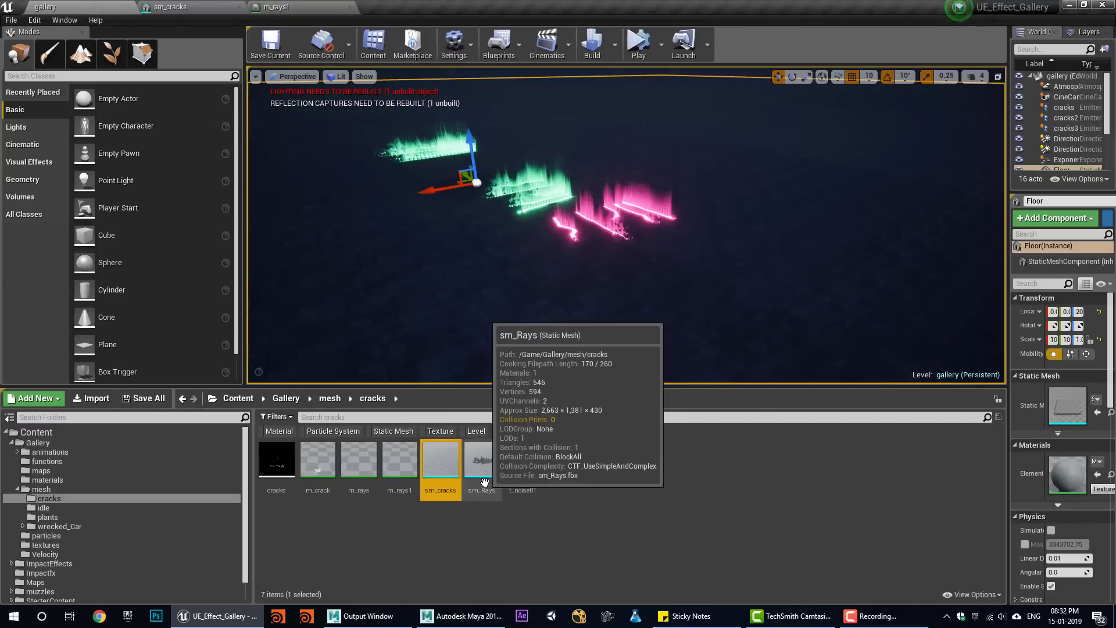
{"action": "double_click", "coordinate": [485, 483]}
{"action": "scroll", "coordinate": [615, 374], "scroll_direction": "down", "scroll_amount": 5}
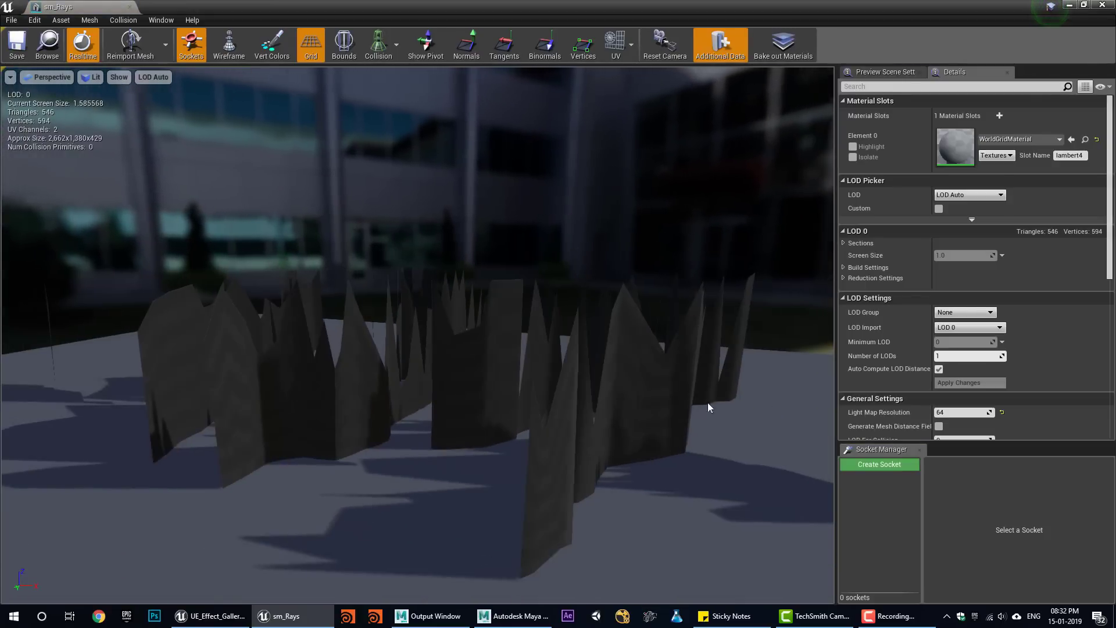
{"action": "left_click_drag", "start_coordinate": [700, 407], "coordinate": [811, 424], "text": "alt"}
{"action": "scroll", "coordinate": [645, 412], "scroll_direction": "down", "scroll_amount": 2}
- Switch to Maya, try raising one top-edge vertex of sm_rays vertically, and undo the move back in object mode
{"action": "key", "text": "alt+Tab"}
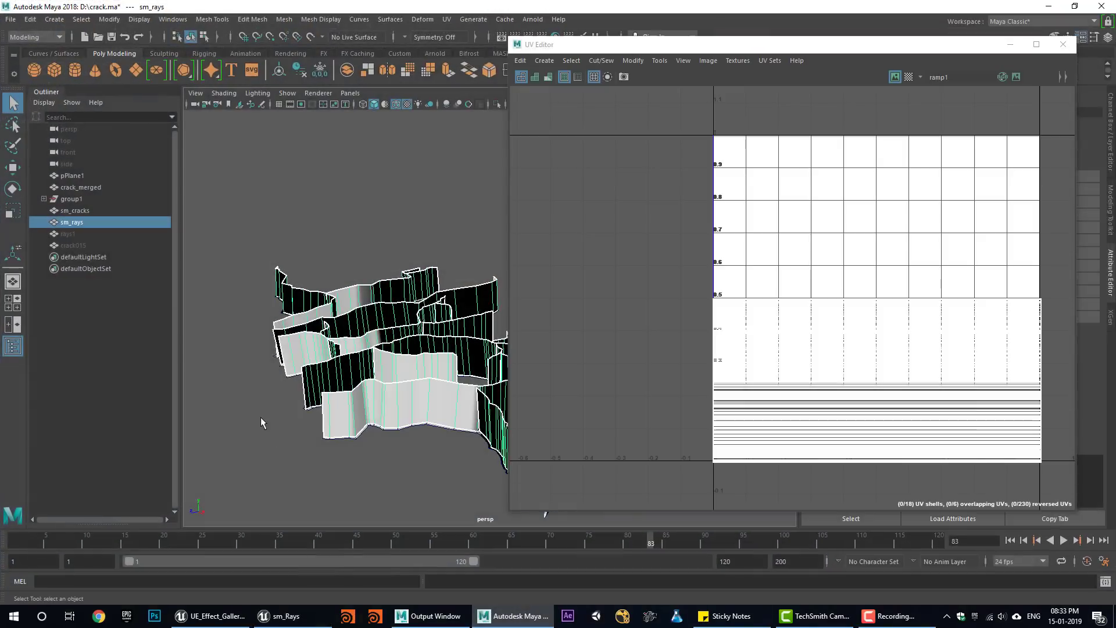
{"action": "left_click", "coordinate": [1005, 47]}
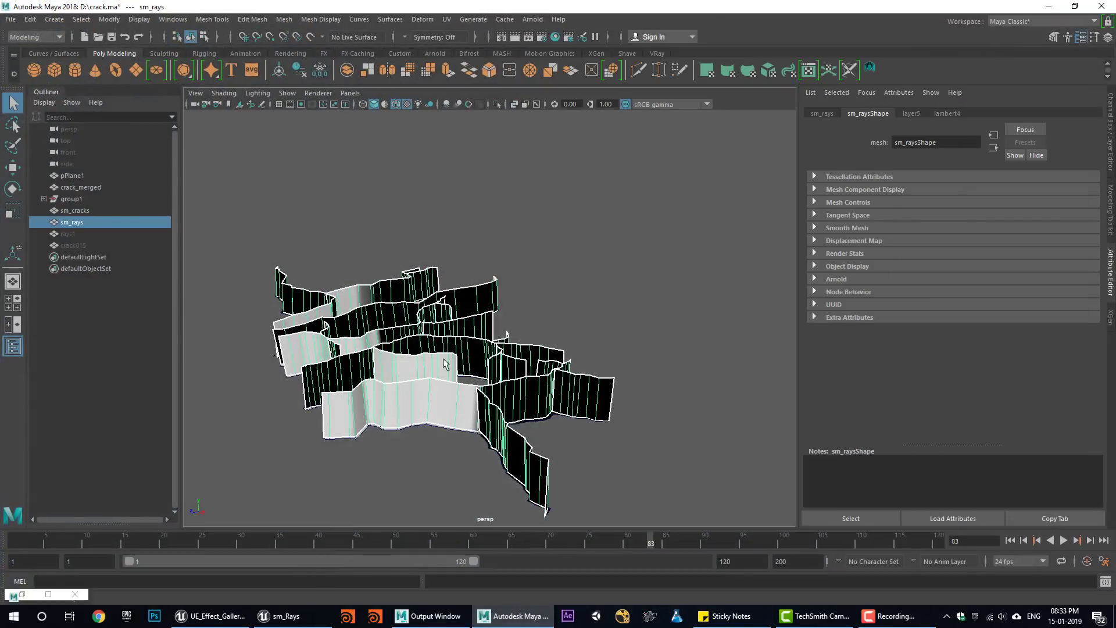
{"action": "left_click_drag", "start_coordinate": [449, 361], "coordinate": [464, 356], "text": "alt"}
{"action": "right_click", "coordinate": [473, 377]}
{"action": "left_click", "coordinate": [400, 282]}
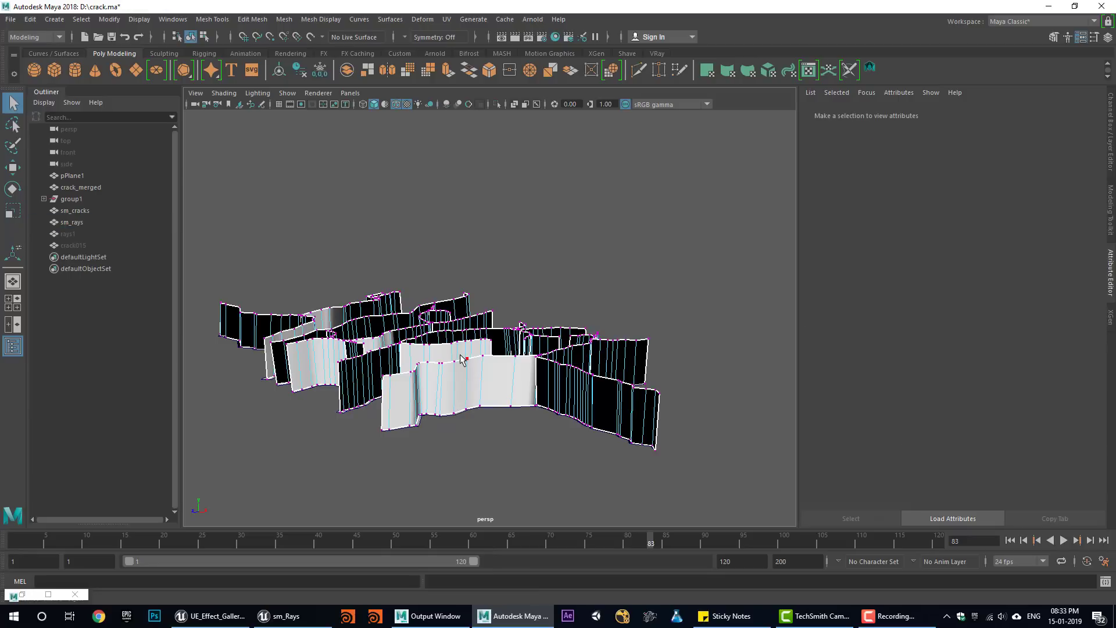
{"action": "left_click", "coordinate": [455, 358]}
{"action": "key", "text": "w"}
{"action": "mouse_move", "coordinate": [455, 317]}
{"action": "left_mouse_down"}
{"action": "mouse_move", "coordinate": [456, 266]}
{"action": "mouse_move", "coordinate": [456, 296]}
{"action": "left_mouse_up"}
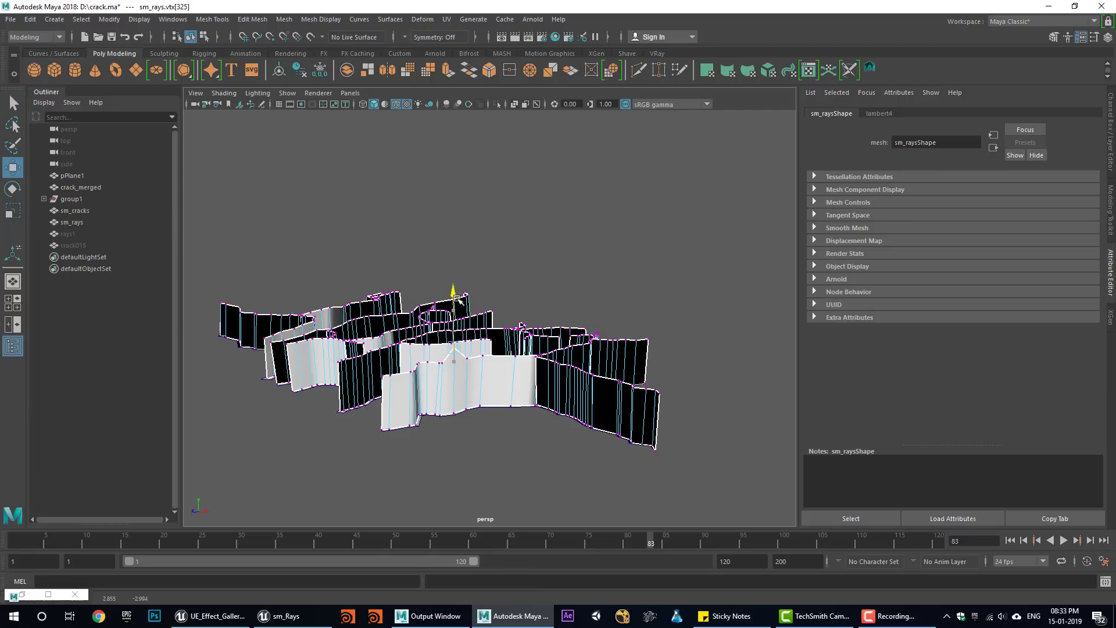
{"action": "right_click_drag", "start_coordinate": [514, 305], "coordinate": [561, 265]}
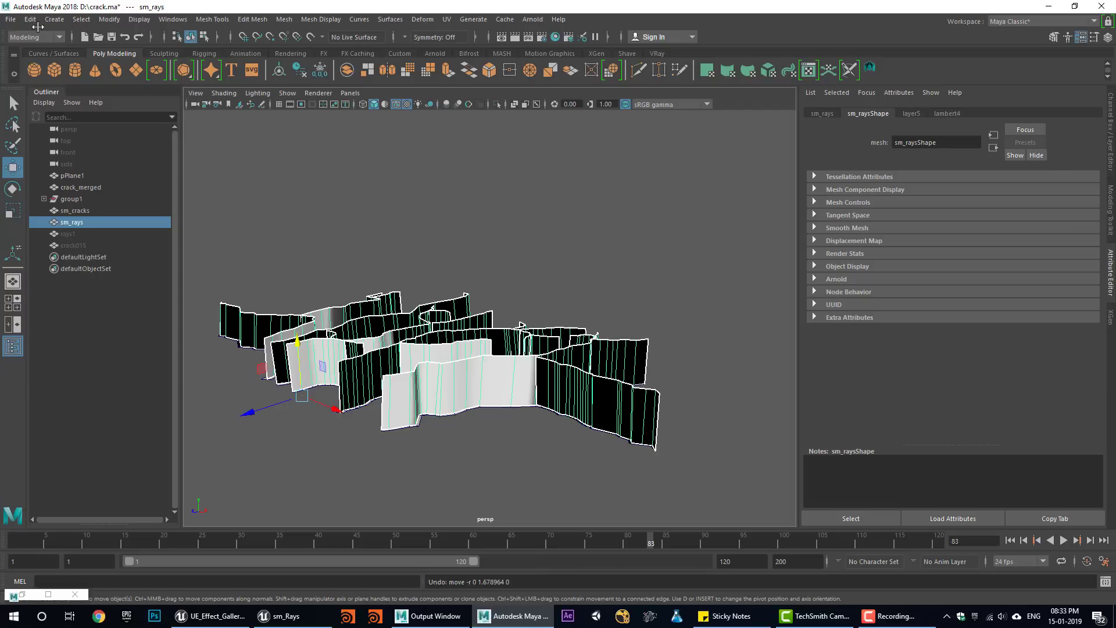
- Switch Maya to the Animation menu set and look up the Texture deformer among the deformation commands
{"action": "left_click", "coordinate": [39, 43]}
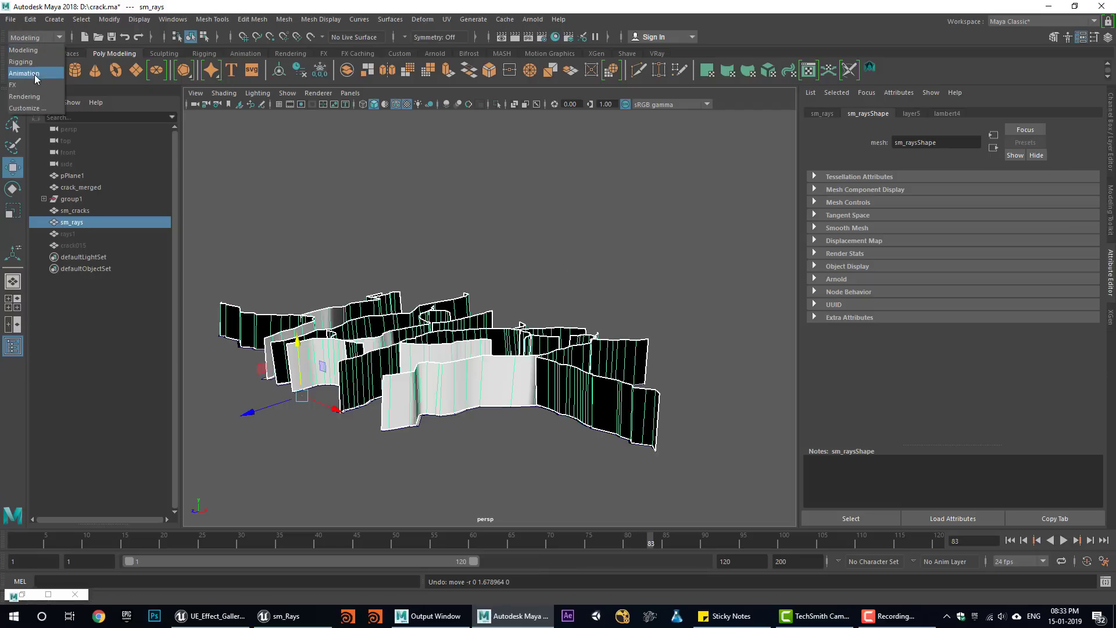
{"action": "left_click", "coordinate": [36, 76]}
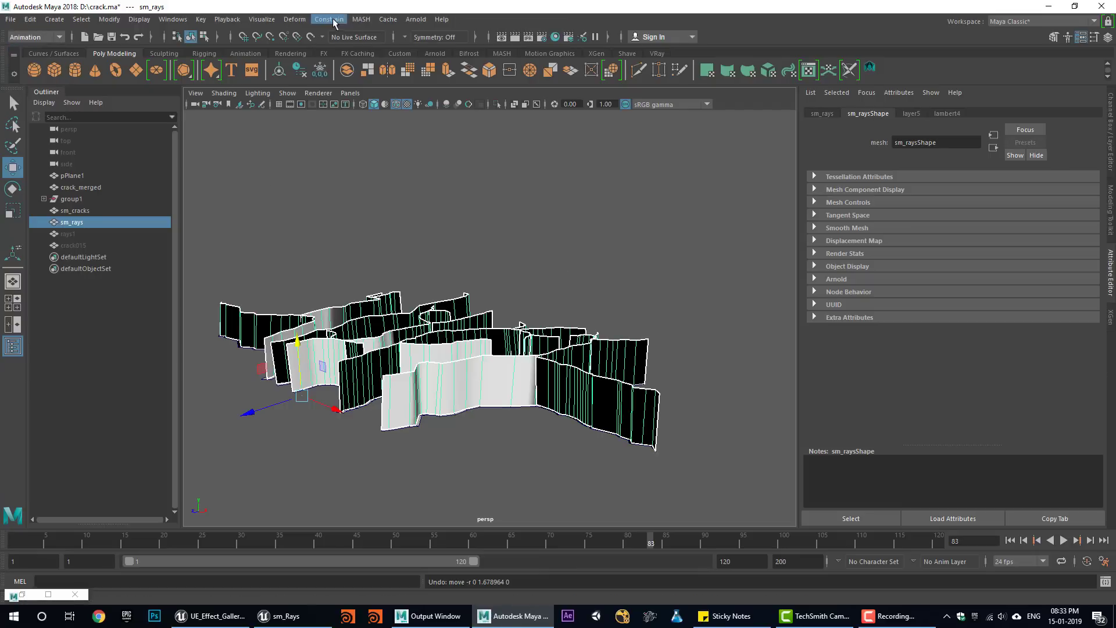
{"action": "left_click", "coordinate": [294, 19]}
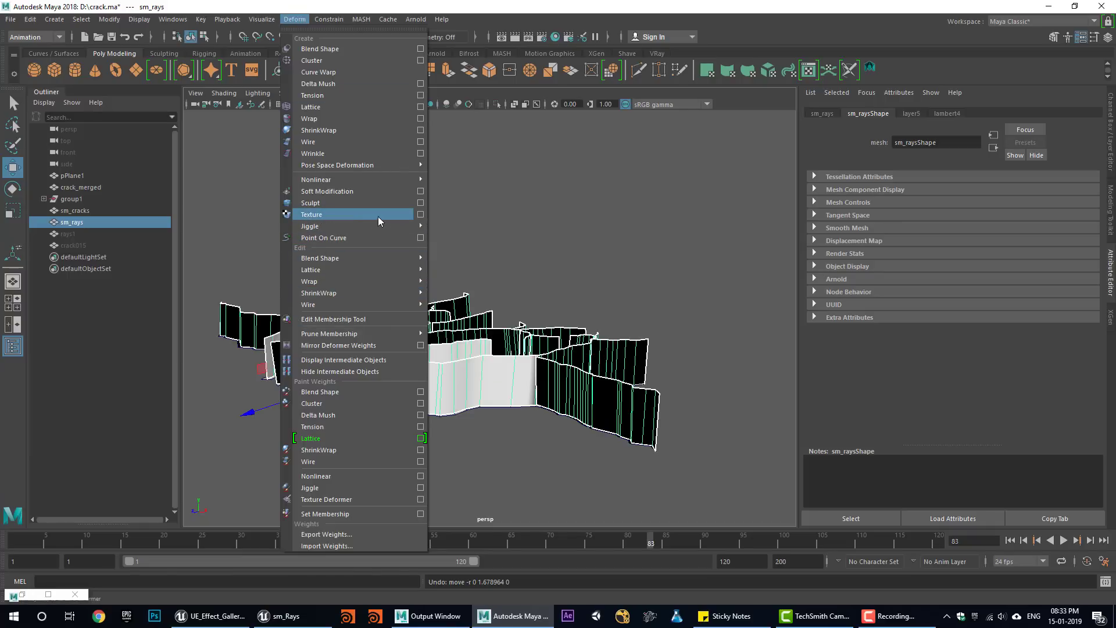
- Return to the sm_Rays mesh in Unreal Engine, inspect its spiky upper edges from other angles, and close its editor
{"action": "left_click", "coordinate": [1050, 6]}
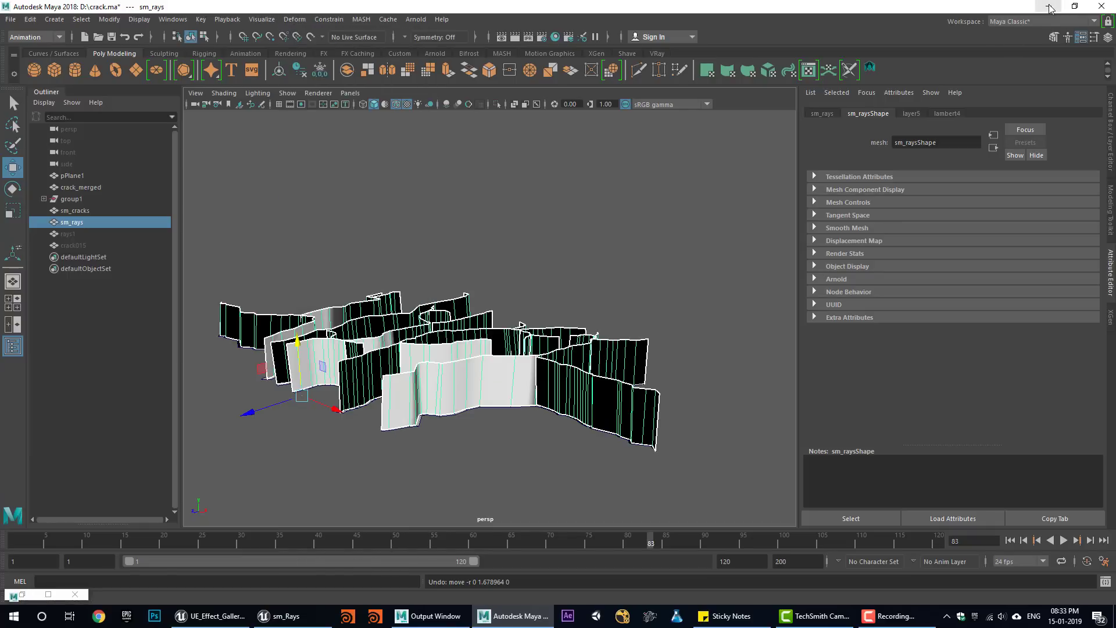
{"action": "left_click", "coordinate": [1045, 5]}
{"action": "mouse_move", "coordinate": [448, 377]}
{"action": "left_mouse_down", "text": "alt"}
{"action": "mouse_move", "coordinate": [428, 372]}
{"action": "mouse_move", "coordinate": [455, 389]}
{"action": "left_mouse_up", "text": "alt"}
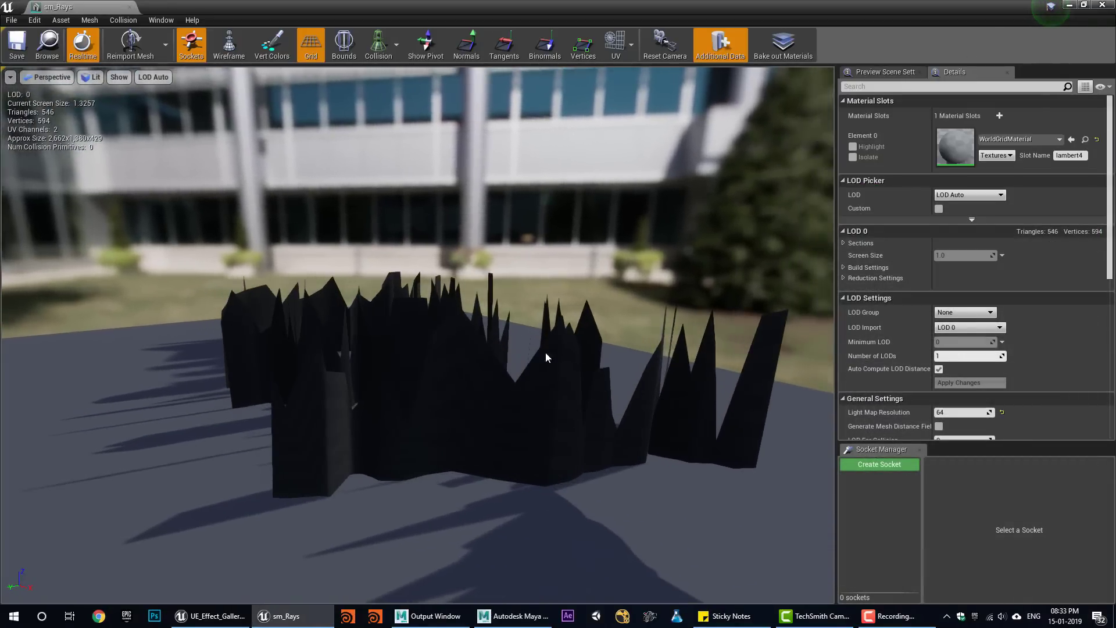
{"action": "left_click_drag", "start_coordinate": [545, 352], "coordinate": [431, 356], "text": "alt"}
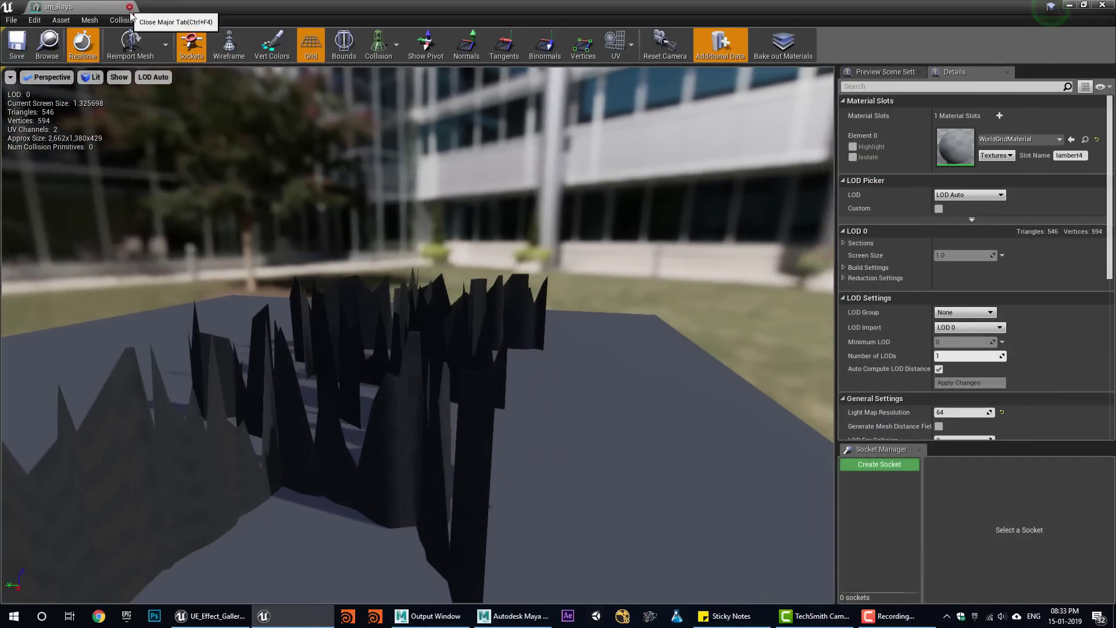
{"action": "left_click", "coordinate": [130, 7]}
{"action": "left_click", "coordinate": [381, 568]}
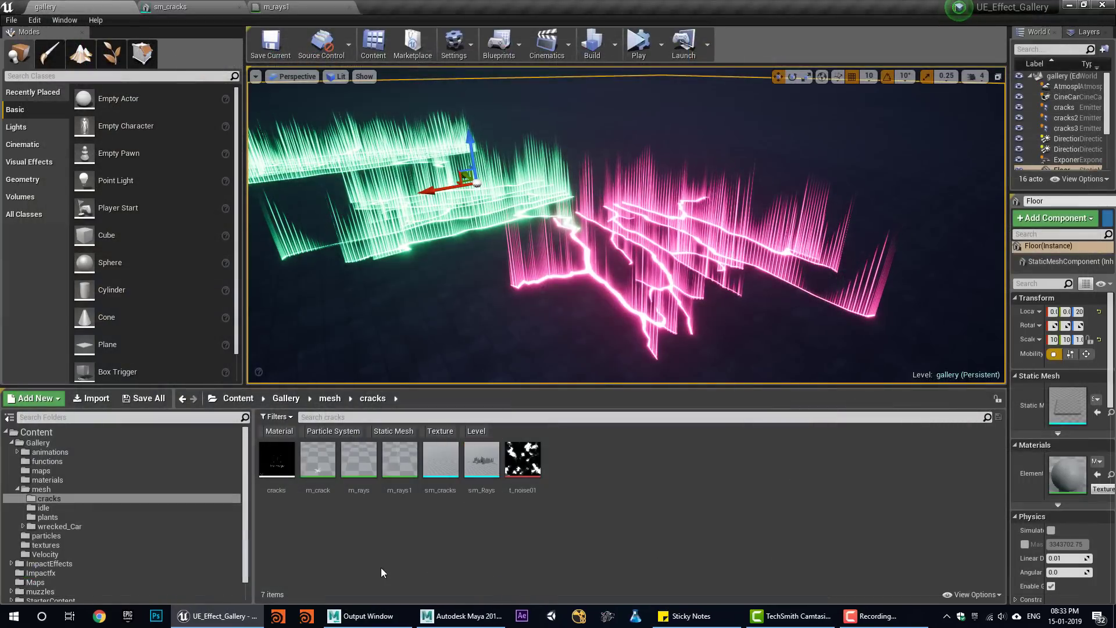
- Close the already open sm_cracks mesh editor, reopen the static mesh, and inspect its crack geometry
{"action": "double_click", "coordinate": [441, 461]}
{"action": "left_click", "coordinate": [239, 7]}
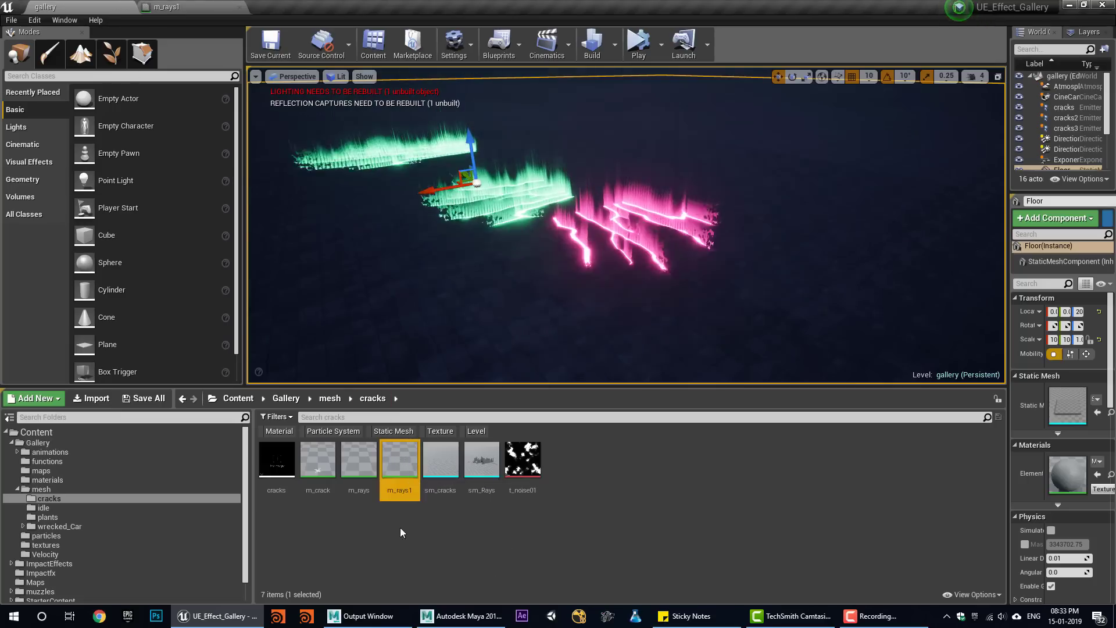
{"action": "left_click", "coordinate": [450, 476]}
{"action": "double_click", "coordinate": [450, 475]}
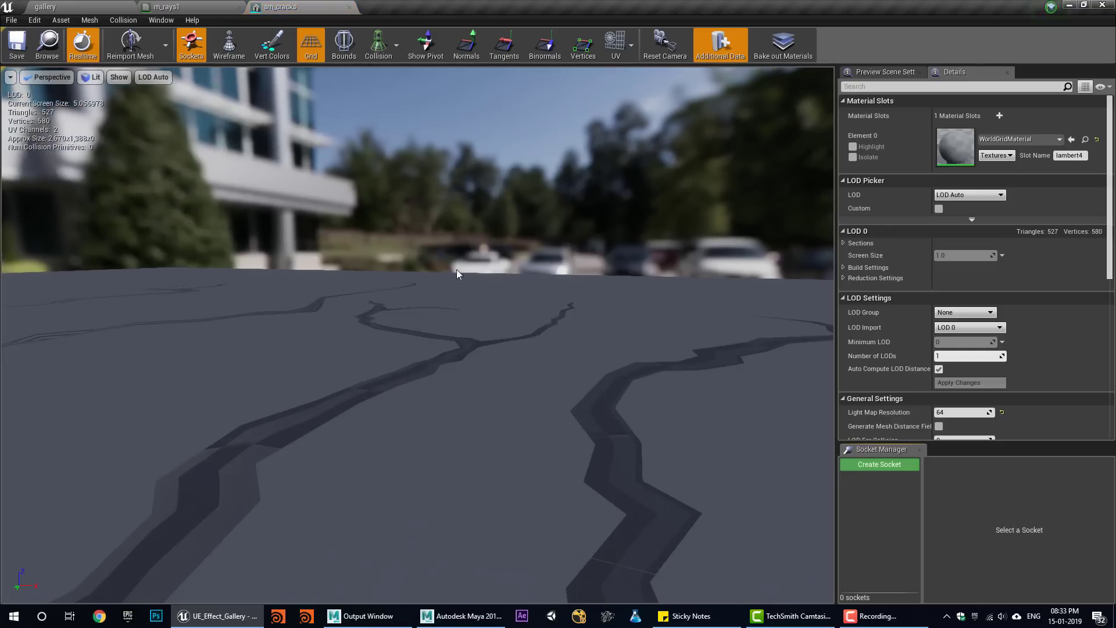
- Show the m_rays1 material graph and move the Particle Color node slightly higher above the final Lerp node
{"action": "left_click", "coordinate": [162, 6]}
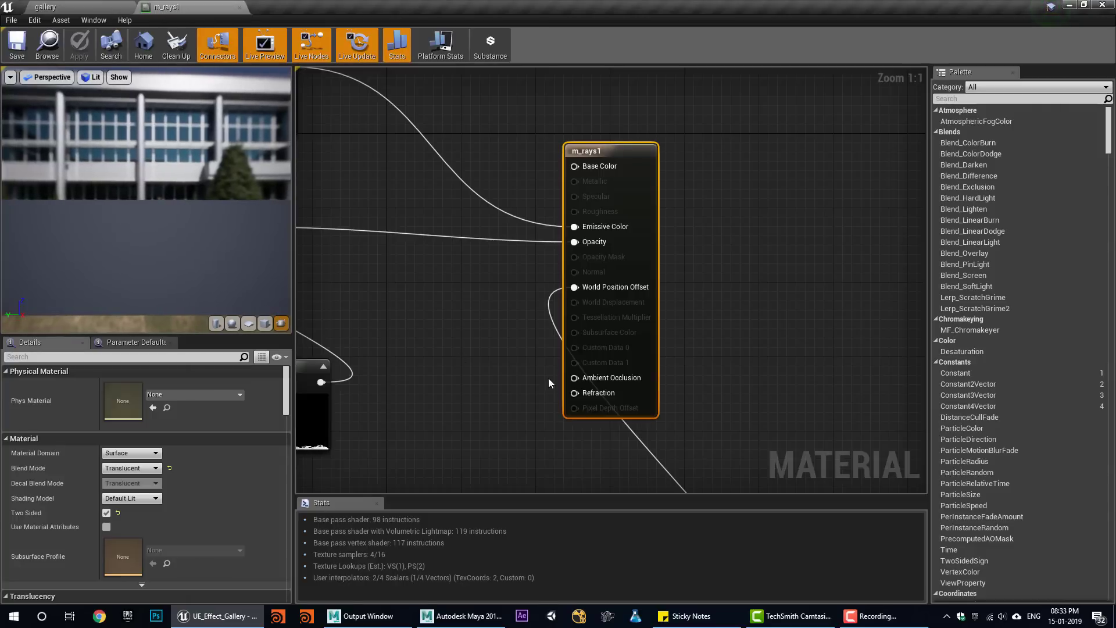
{"action": "scroll", "coordinate": [549, 378], "scroll_direction": "down", "scroll_amount": 2}
{"action": "right_click_drag", "start_coordinate": [514, 412], "coordinate": [548, 363]}
{"action": "scroll", "coordinate": [549, 363], "scroll_direction": "down", "scroll_amount": 4}
{"action": "right_click_drag", "start_coordinate": [591, 427], "coordinate": [566, 331]}
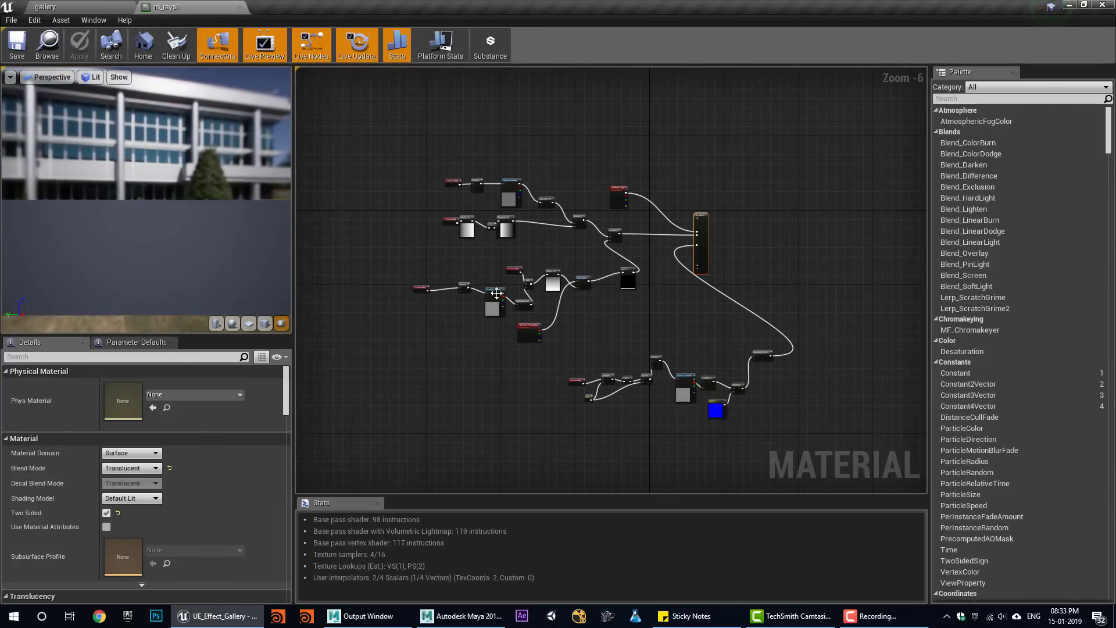
{"action": "right_click_drag", "start_coordinate": [634, 286], "coordinate": [575, 404]}
{"action": "scroll", "coordinate": [574, 404], "scroll_direction": "up", "scroll_amount": 6}
{"action": "right_click_drag", "start_coordinate": [573, 121], "coordinate": [510, 287]}
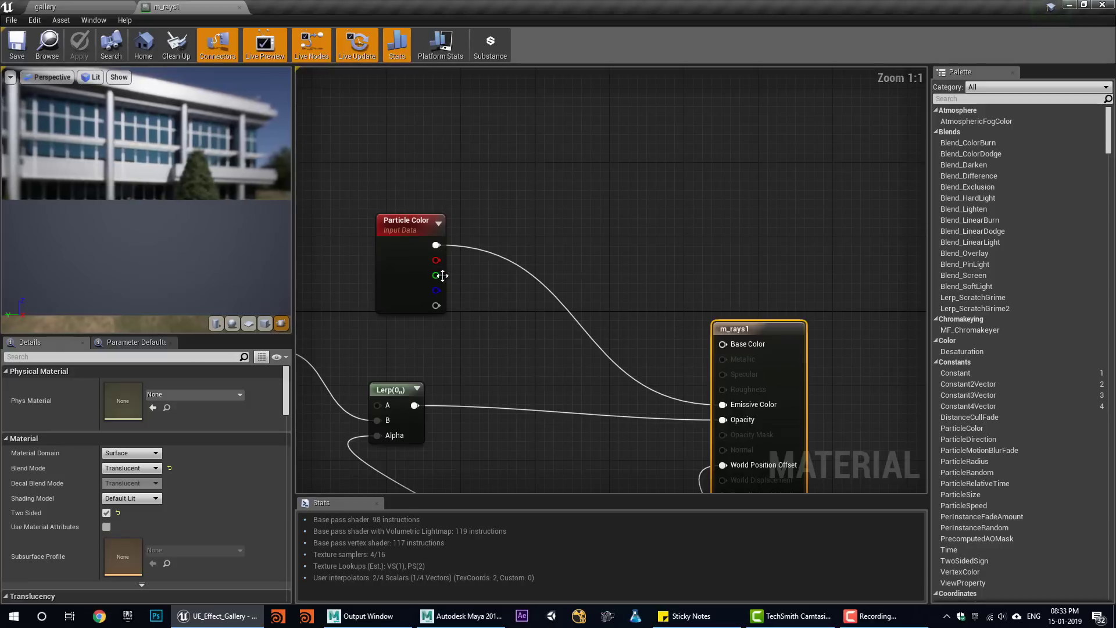
{"action": "left_click_drag", "start_coordinate": [427, 256], "coordinate": [457, 215]}
- Examine the panned texture branch of m_rays1, including the t_noise01 Texture Sample, its TexCoord and Panner, and the Power nodes
{"action": "scroll", "coordinate": [410, 360], "scroll_direction": "down", "scroll_amount": 2}
{"action": "right_click_drag", "start_coordinate": [326, 427], "coordinate": [522, 348]}
{"action": "right_click_drag", "start_coordinate": [433, 353], "coordinate": [619, 352]}
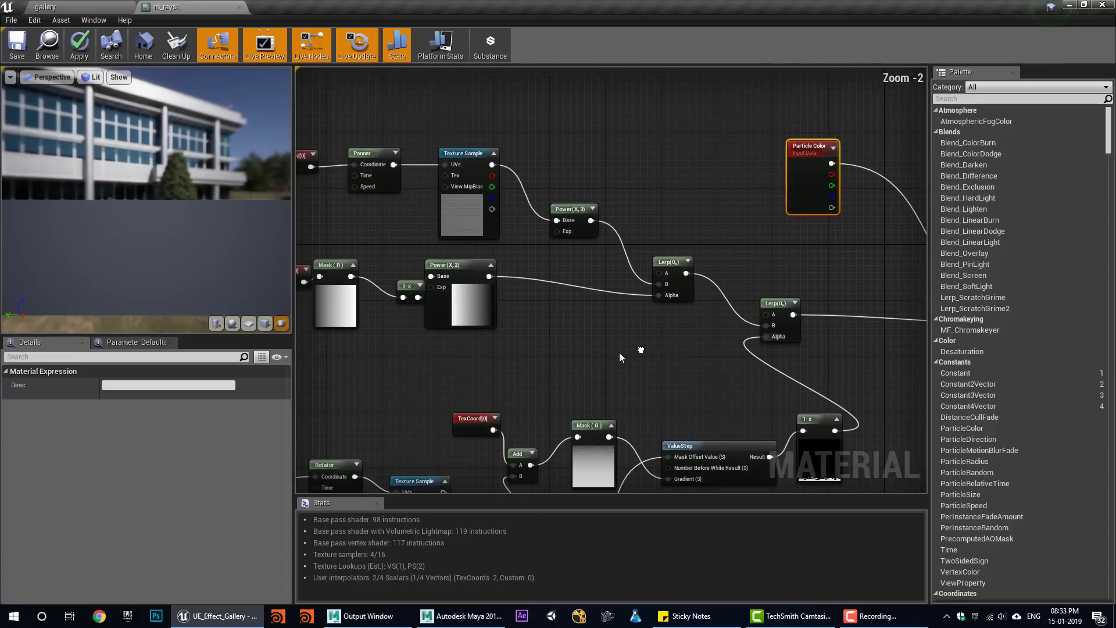
{"action": "right_click_drag", "start_coordinate": [486, 357], "coordinate": [662, 381]}
{"action": "right_click_drag", "start_coordinate": [435, 358], "coordinate": [401, 418]}
{"action": "scroll", "coordinate": [498, 307], "scroll_direction": "up", "scroll_amount": 2}
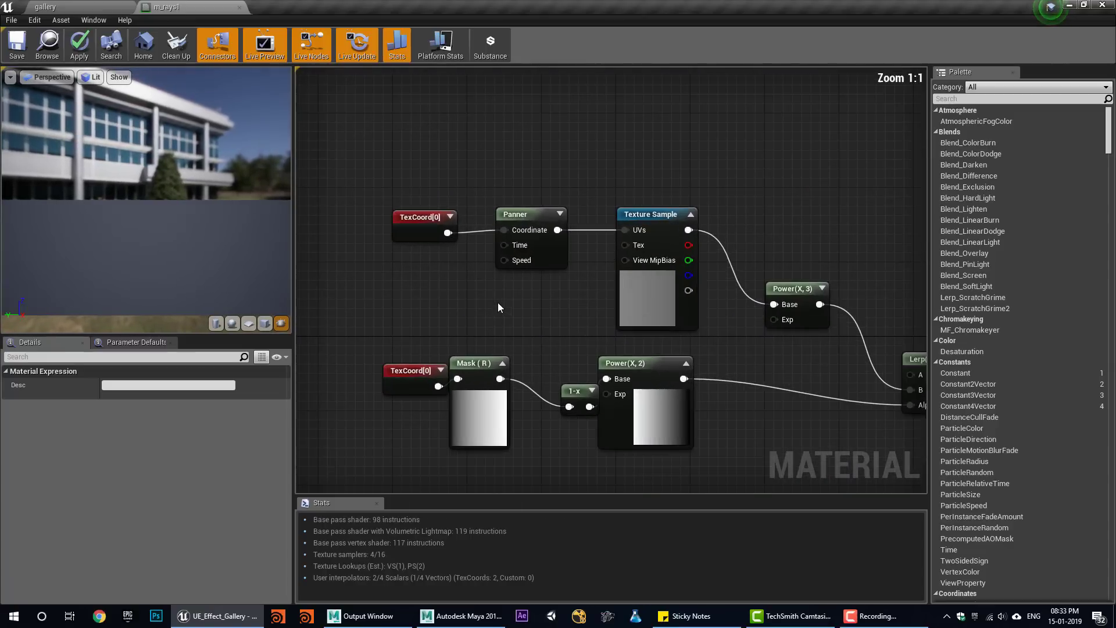
{"action": "left_click", "coordinate": [666, 234]}
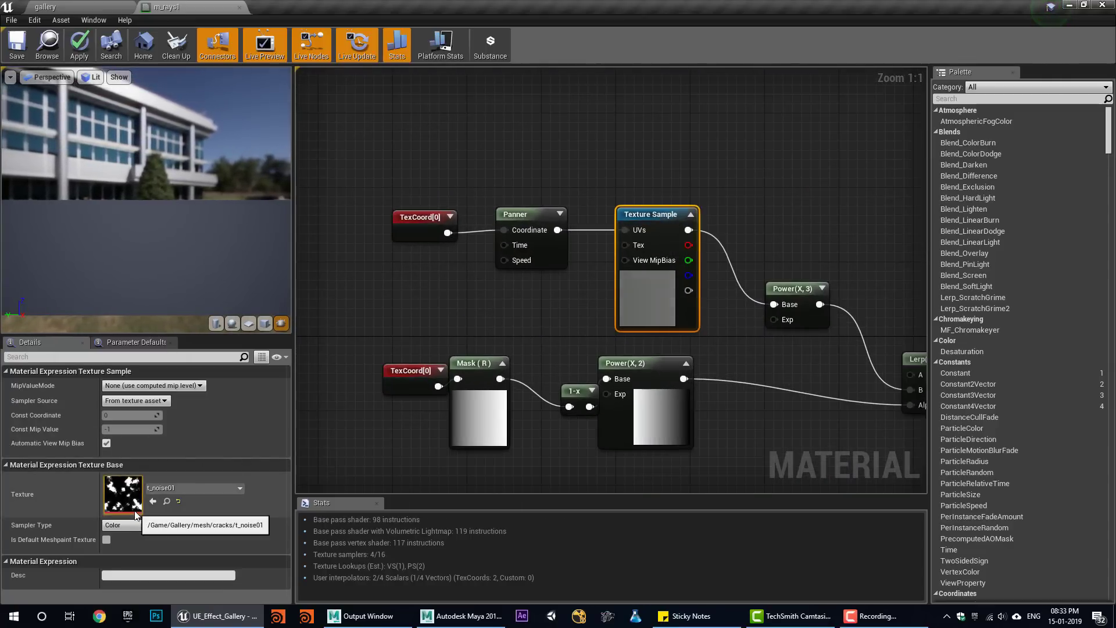
{"action": "right_click_drag", "start_coordinate": [607, 341], "coordinate": [478, 317]}
{"action": "right_click_drag", "start_coordinate": [420, 264], "coordinate": [563, 292]}
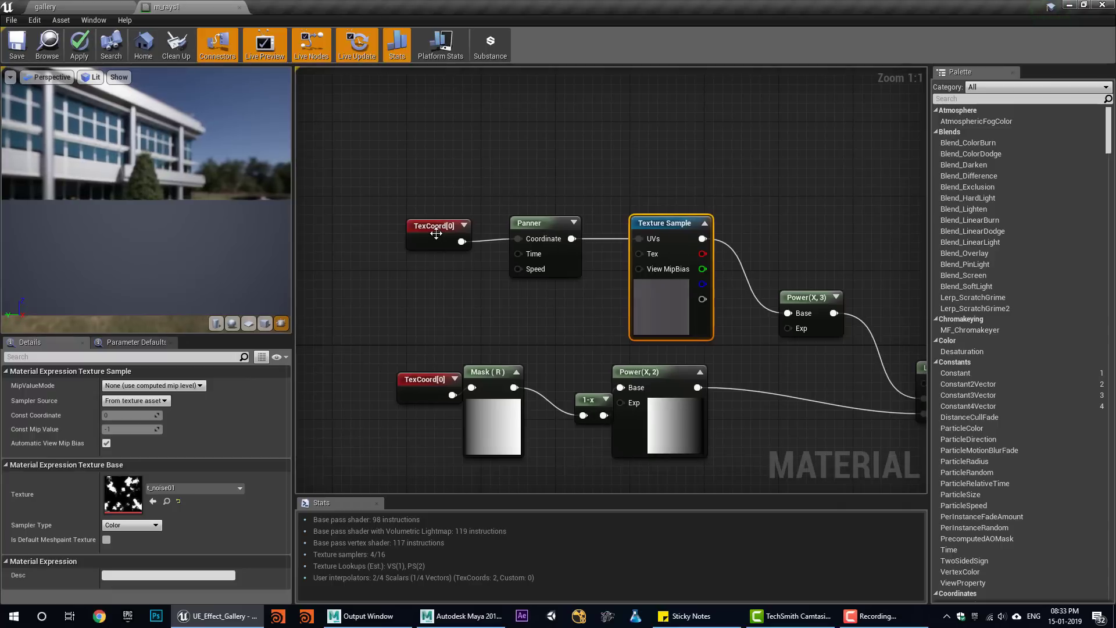
- Inspect the UTiling and VTiling values of the TexCoord feeding the Panner and the Mask (R) gradient branch beneath it
{"action": "left_click", "coordinate": [436, 233]}
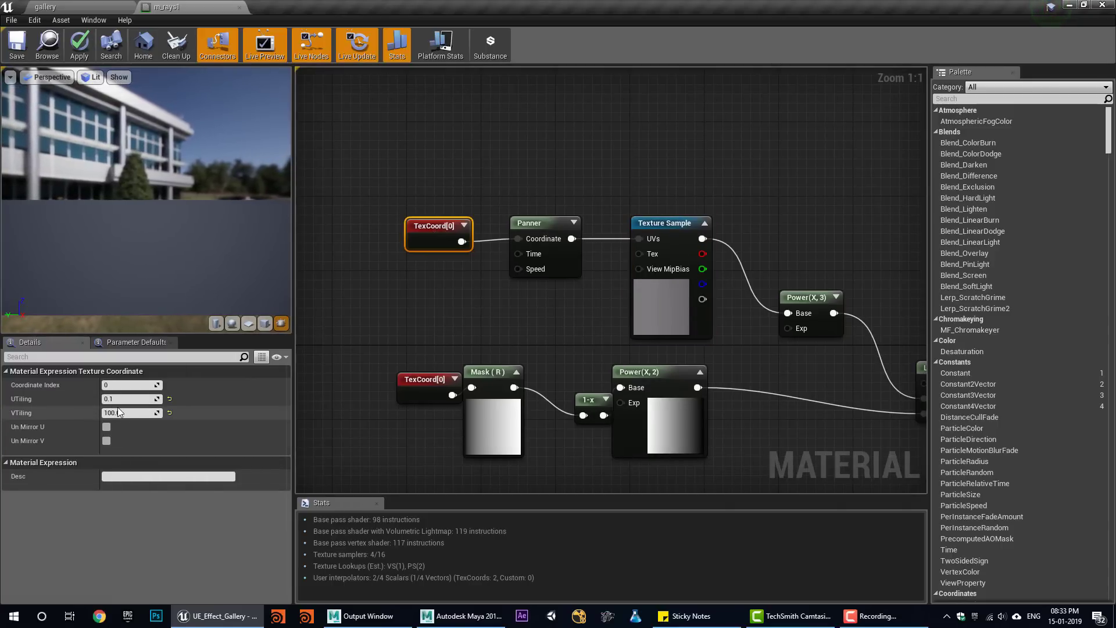
{"action": "left_click", "coordinate": [111, 413]}
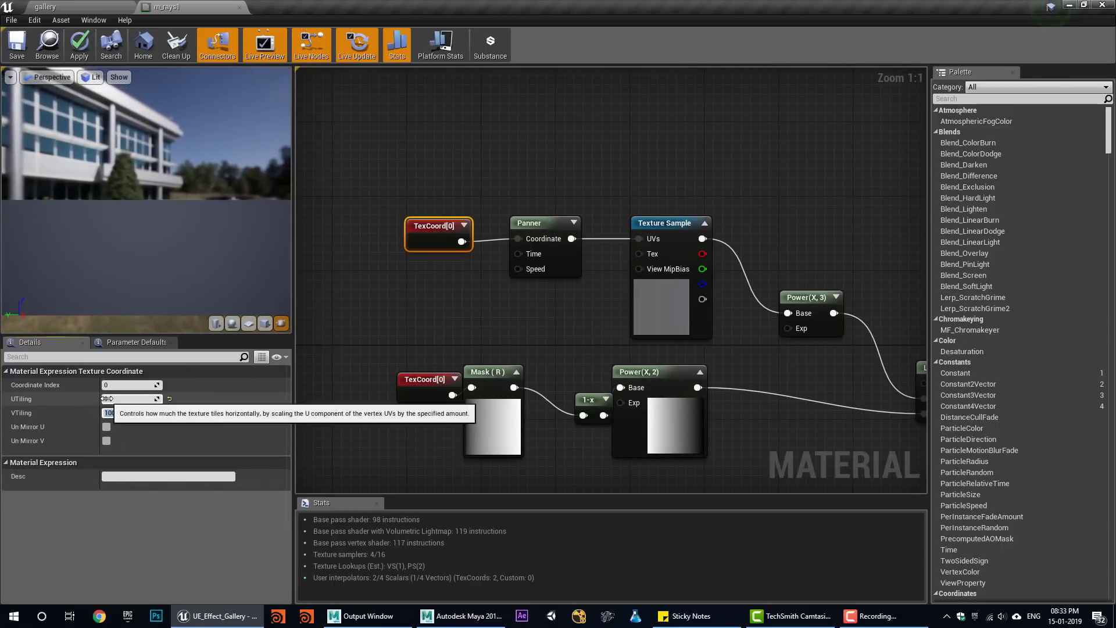
{"action": "left_click", "coordinate": [109, 400]}
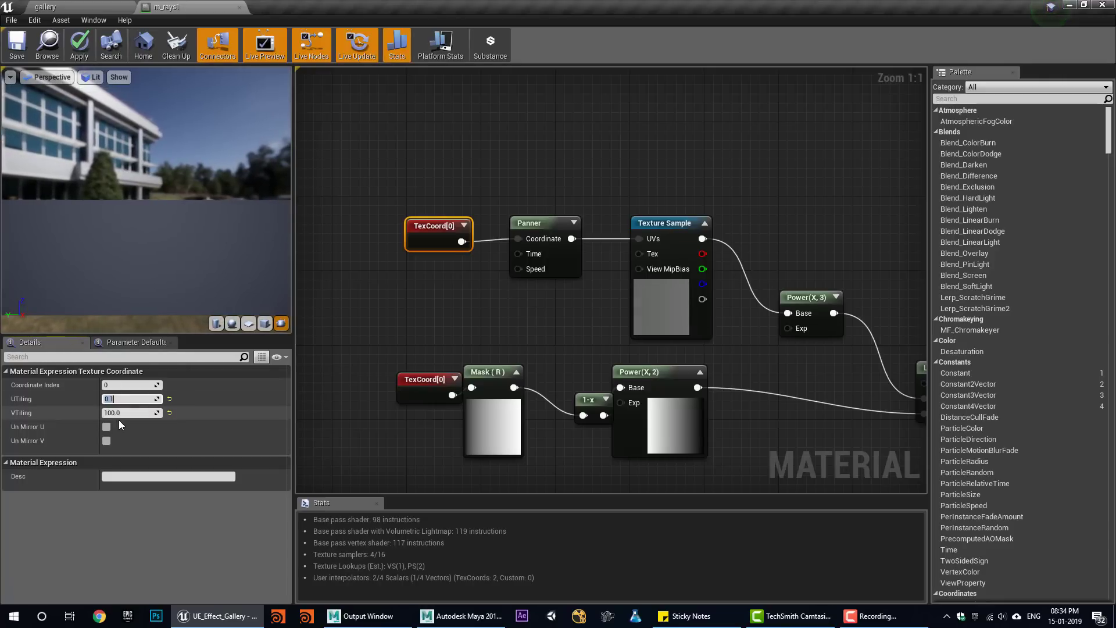
{"action": "right_click_drag", "start_coordinate": [460, 332], "coordinate": [378, 319]}
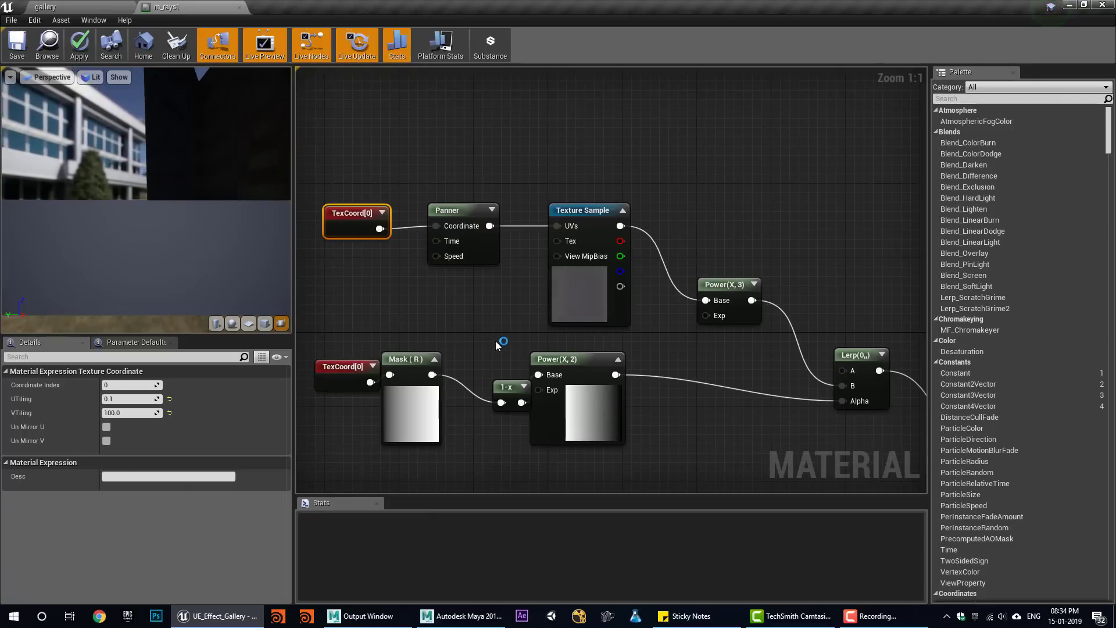
{"action": "right_click_drag", "start_coordinate": [563, 357], "coordinate": [561, 307]}
{"action": "scroll", "coordinate": [525, 329], "scroll_direction": "down", "scroll_amount": 1}
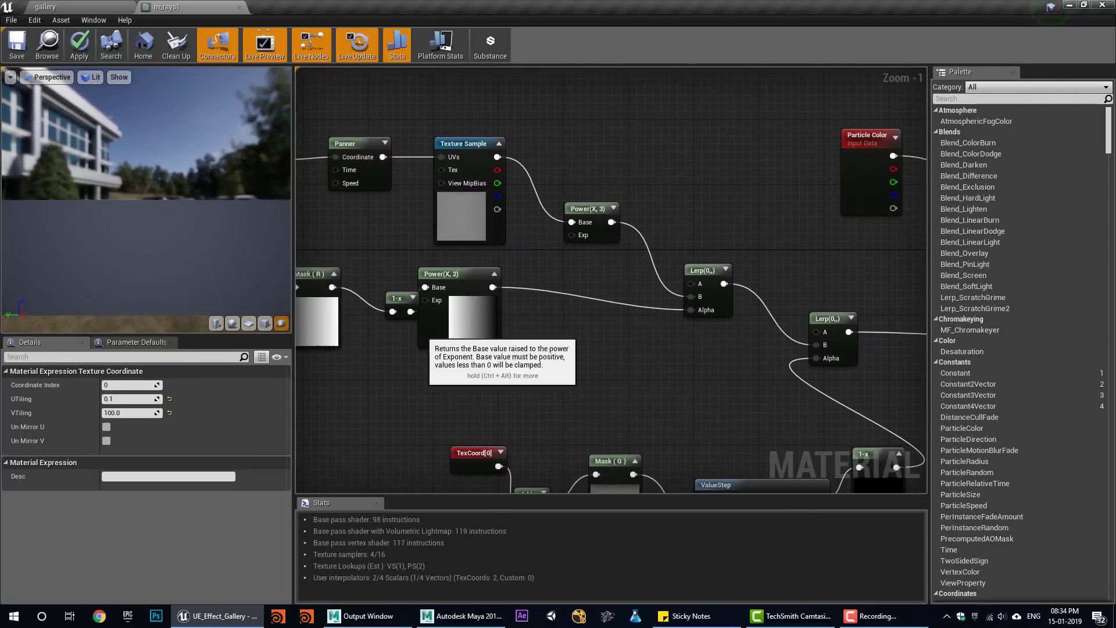
{"action": "right_click_drag", "start_coordinate": [484, 357], "coordinate": [585, 348]}
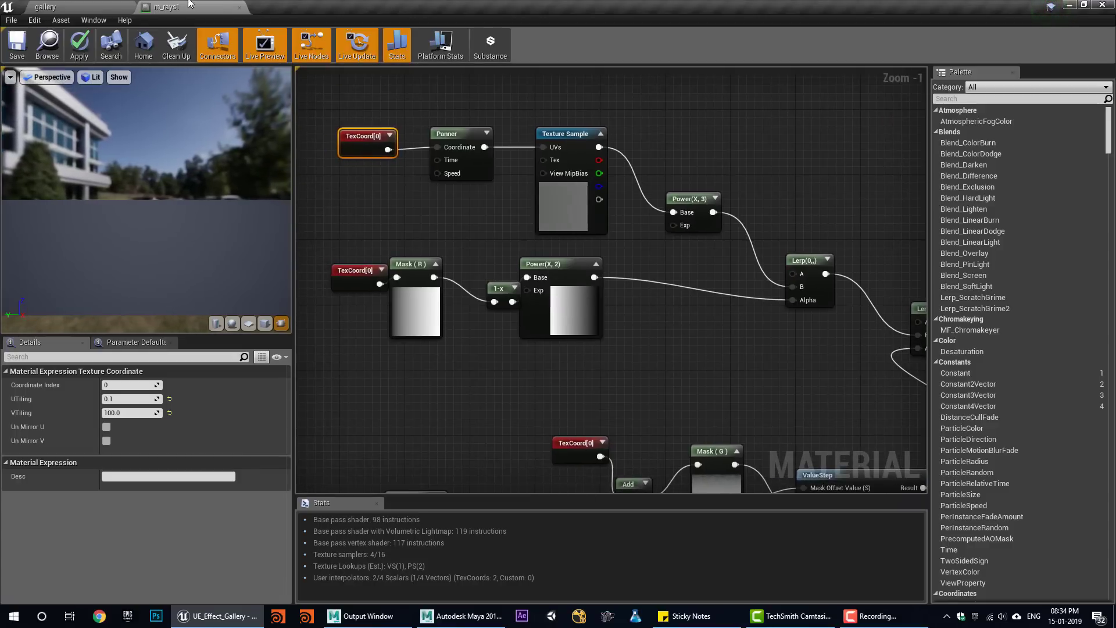
- View the effect in the gallery level, return to m_rays1, and inspect the Mask (G) node feeding ValueStep
{"action": "left_click", "coordinate": [70, 7]}
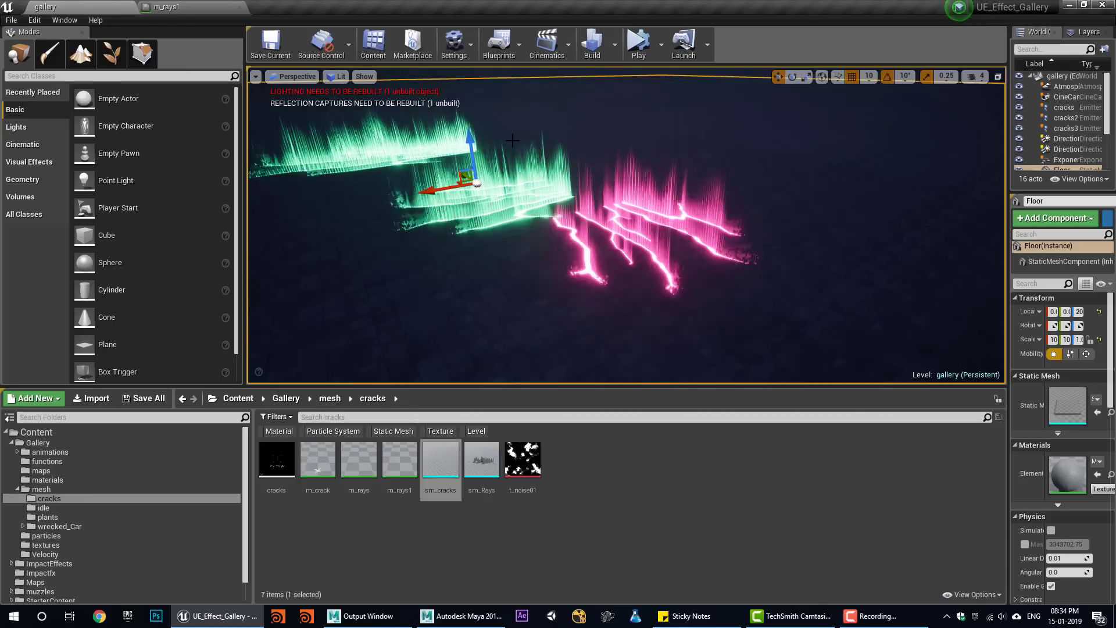
{"action": "left_click", "coordinate": [224, 5]}
{"action": "scroll", "coordinate": [500, 317], "scroll_direction": "up", "scroll_amount": 2}
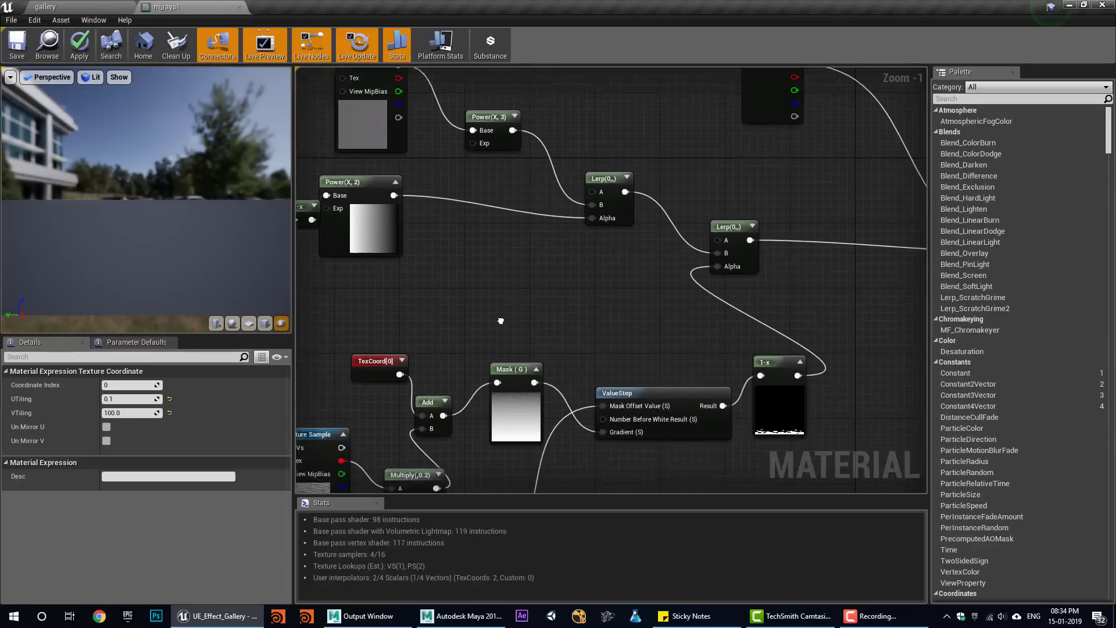
{"action": "right_click_drag", "start_coordinate": [611, 374], "coordinate": [716, 329]}
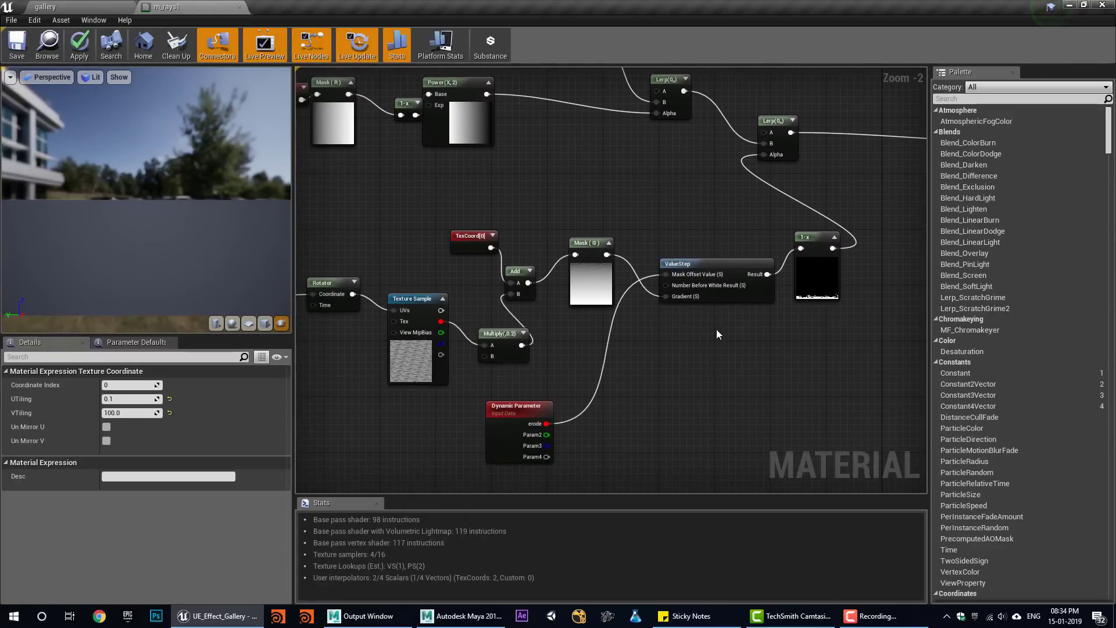
{"action": "left_click", "coordinate": [590, 279]}
{"action": "right_click_drag", "start_coordinate": [281, 360], "coordinate": [348, 345]}
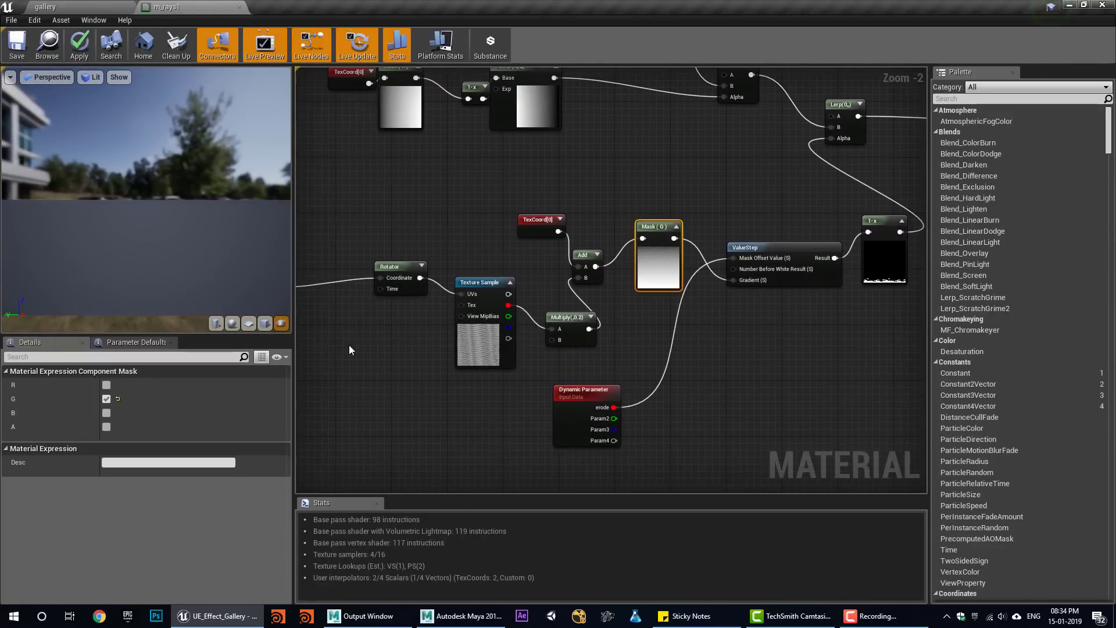
- Set the Dynamic Parameter's default R value to 0.2 and check the erosion on the preview mesh
{"action": "left_click", "coordinate": [571, 415]}
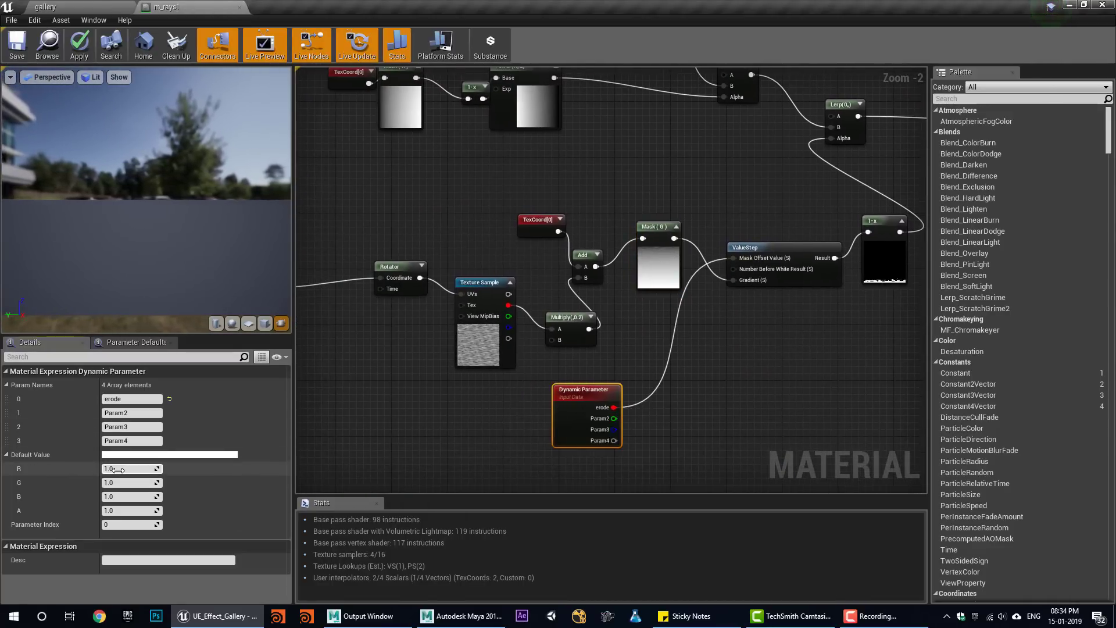
{"action": "type", "text": "0.2"}
{"action": "key", "text": "Return"}
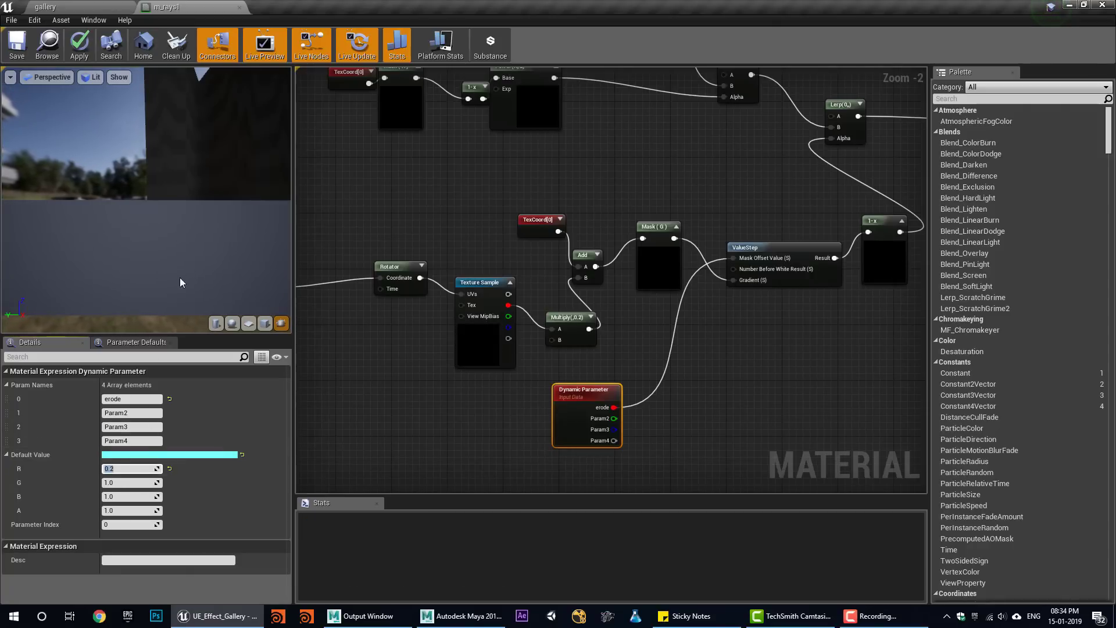
{"action": "left_click_drag", "start_coordinate": [180, 283], "coordinate": [201, 234]}
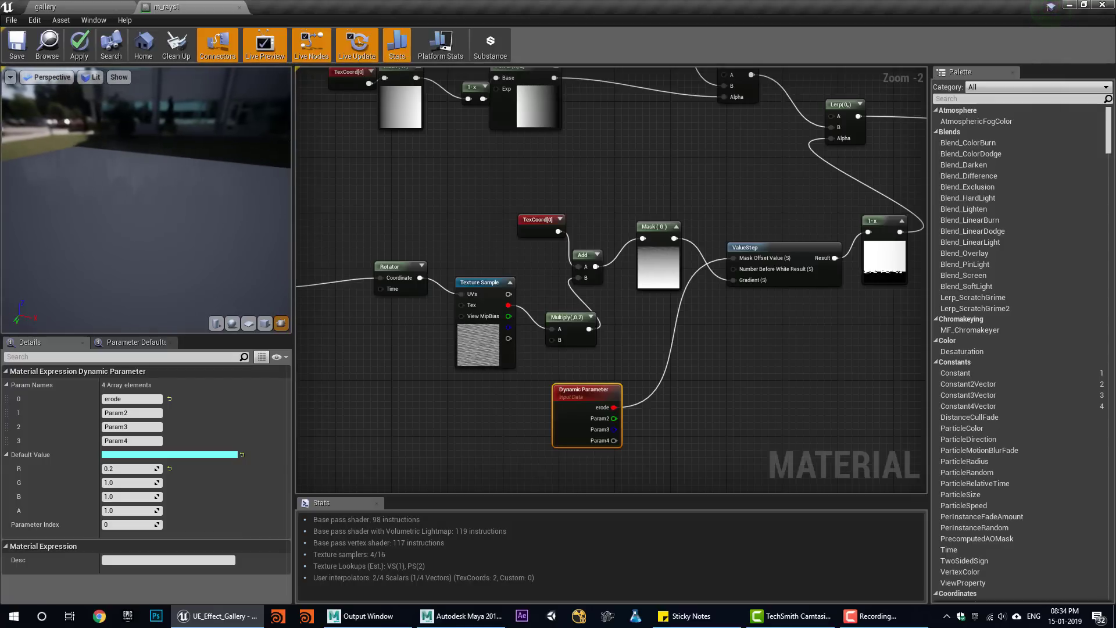
{"action": "left_click_drag", "start_coordinate": [133, 234], "coordinate": [110, 235]}
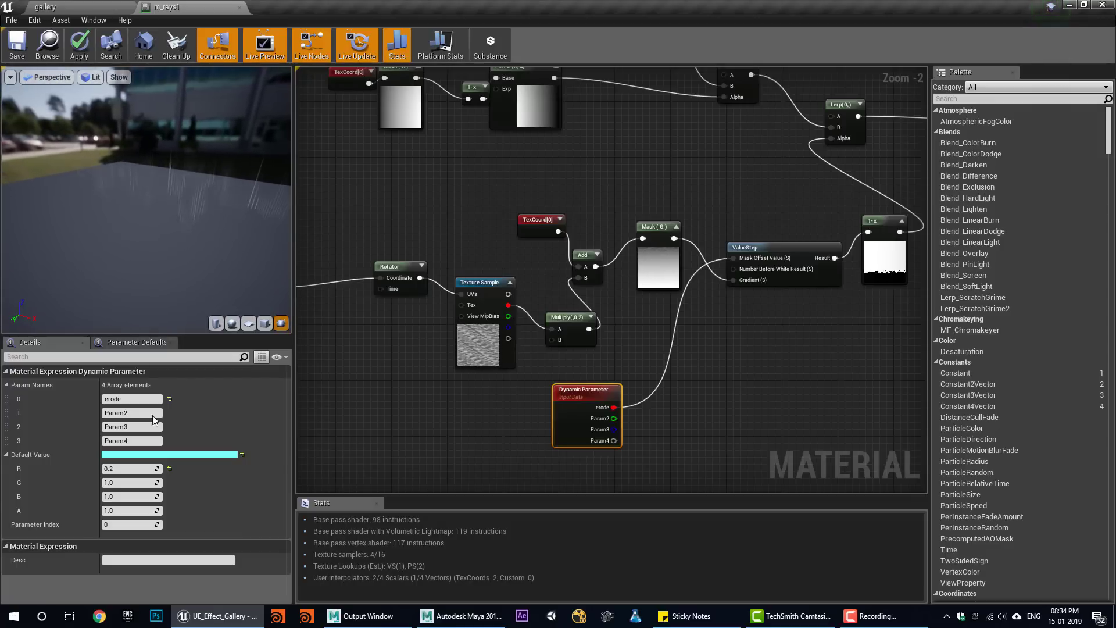
- Set the Dynamic Parameter's default R value back to 1 and inspect the rays on the preview mesh
{"action": "left_click", "coordinate": [122, 468]}
{"action": "type", "text": "1"}
{"action": "key", "text": "Return"}
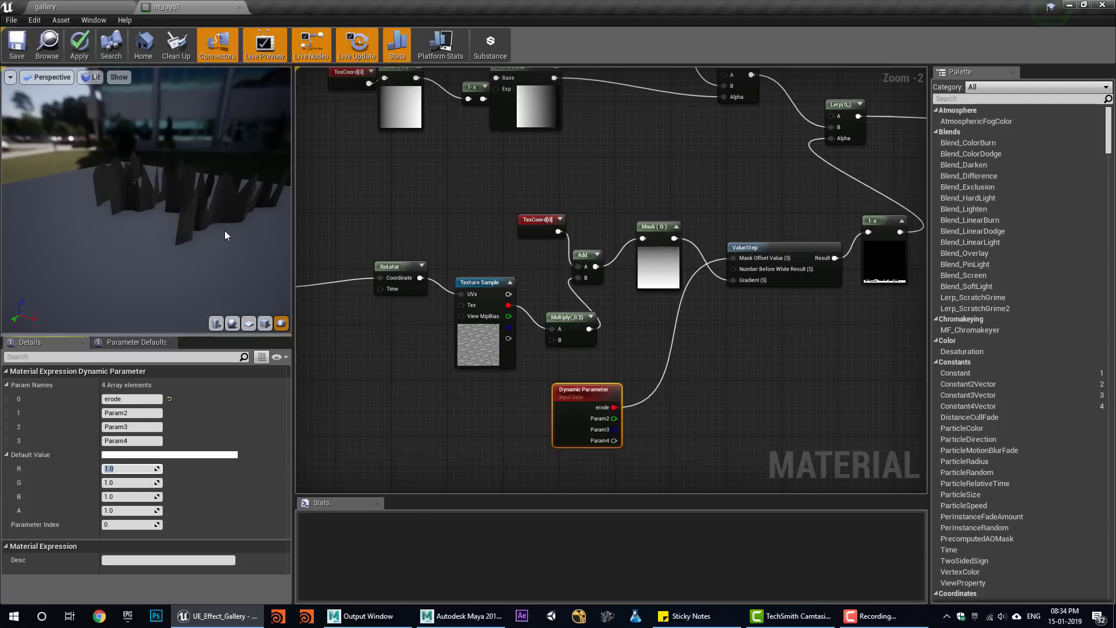
{"action": "left_click_drag", "start_coordinate": [224, 230], "coordinate": [133, 218]}
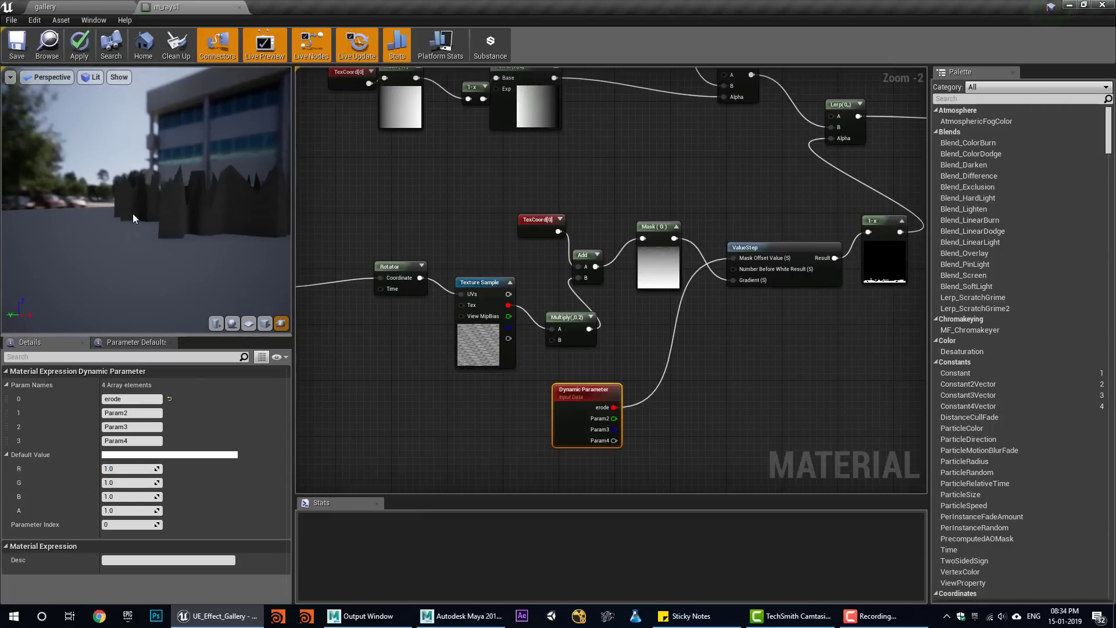
- Examine the erosion branch: the ValueStep function, the Mask (G) gradient, its TexCoord and Add inputs, and the erode parameter connection
{"action": "scroll", "coordinate": [446, 417], "scroll_direction": "up", "scroll_amount": 2}
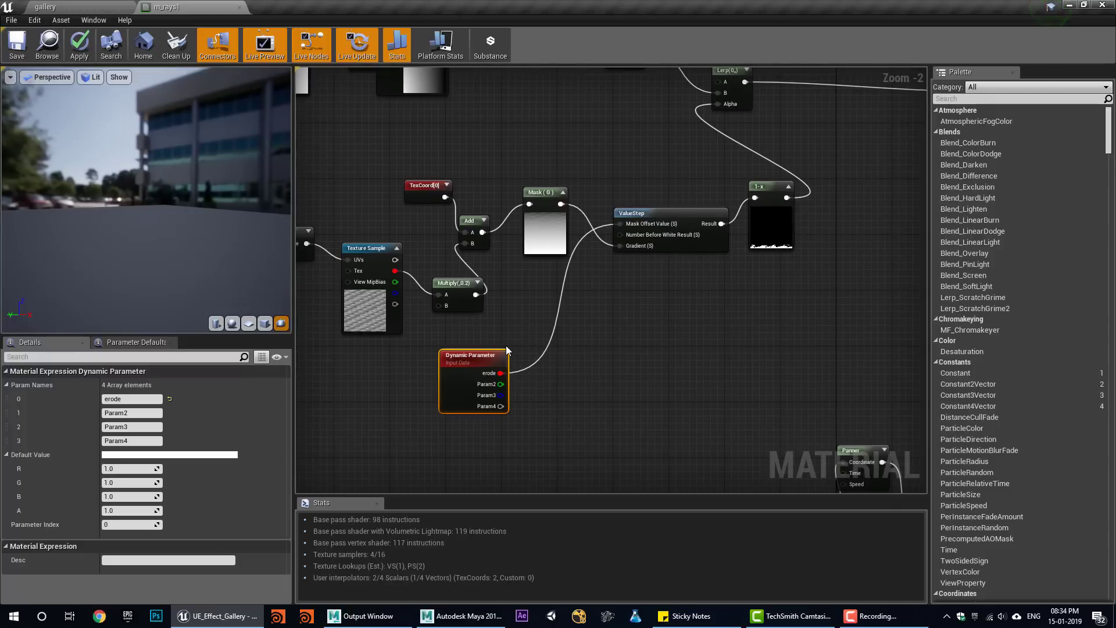
{"action": "scroll", "coordinate": [703, 326], "scroll_direction": "down", "scroll_amount": 2}
{"action": "left_click", "coordinate": [700, 294]}
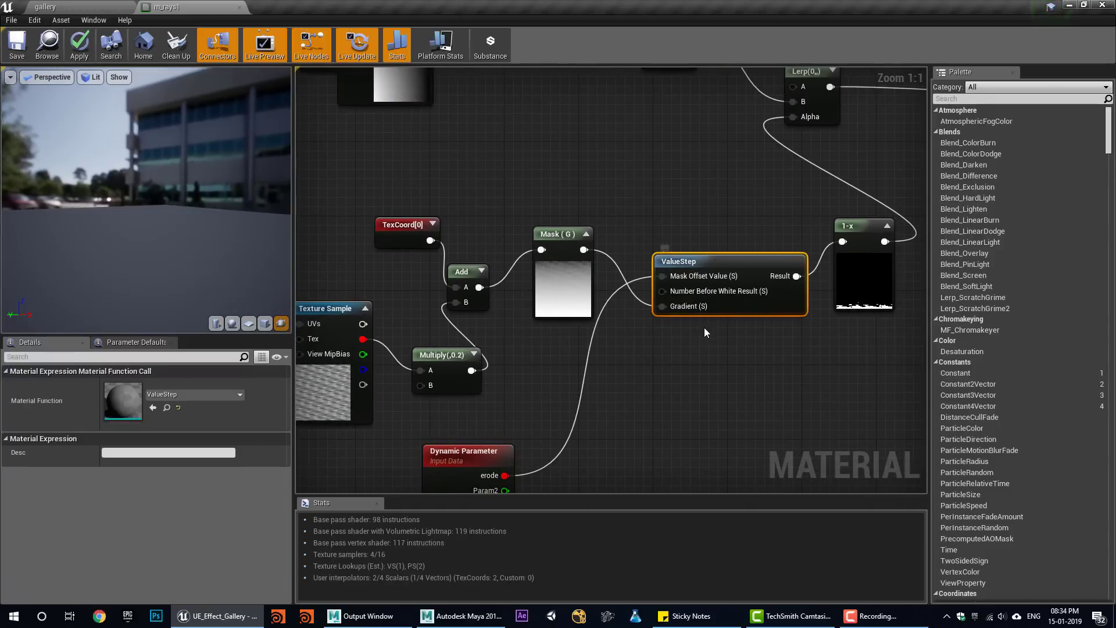
{"action": "right_click_drag", "start_coordinate": [556, 358], "coordinate": [611, 357]}
{"action": "left_click", "coordinate": [644, 285]}
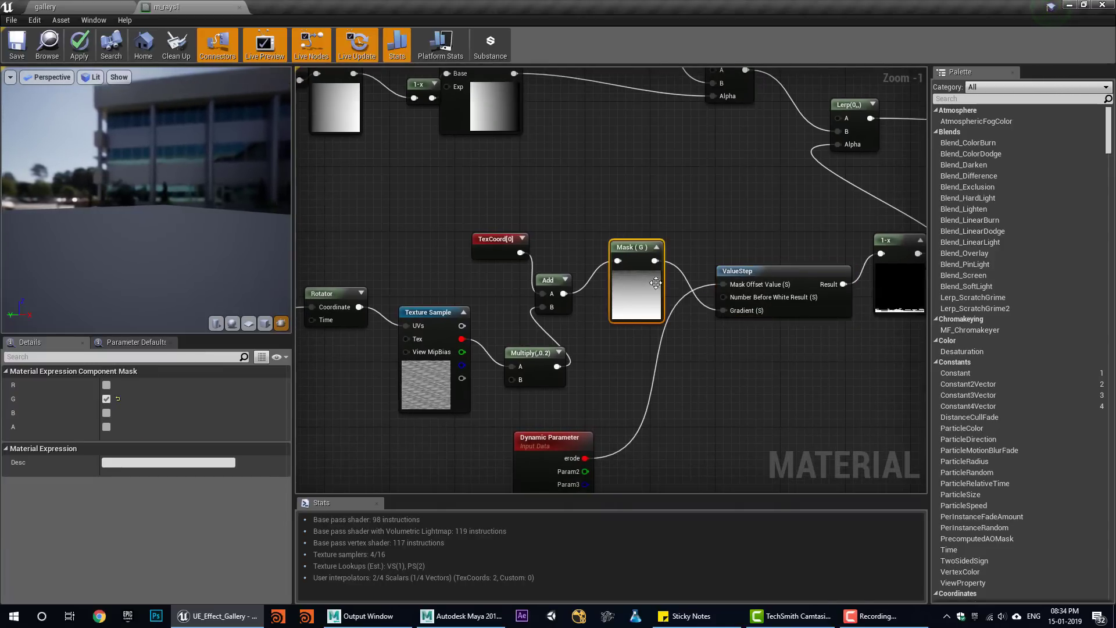
{"action": "right_click_drag", "start_coordinate": [471, 384], "coordinate": [580, 378]}
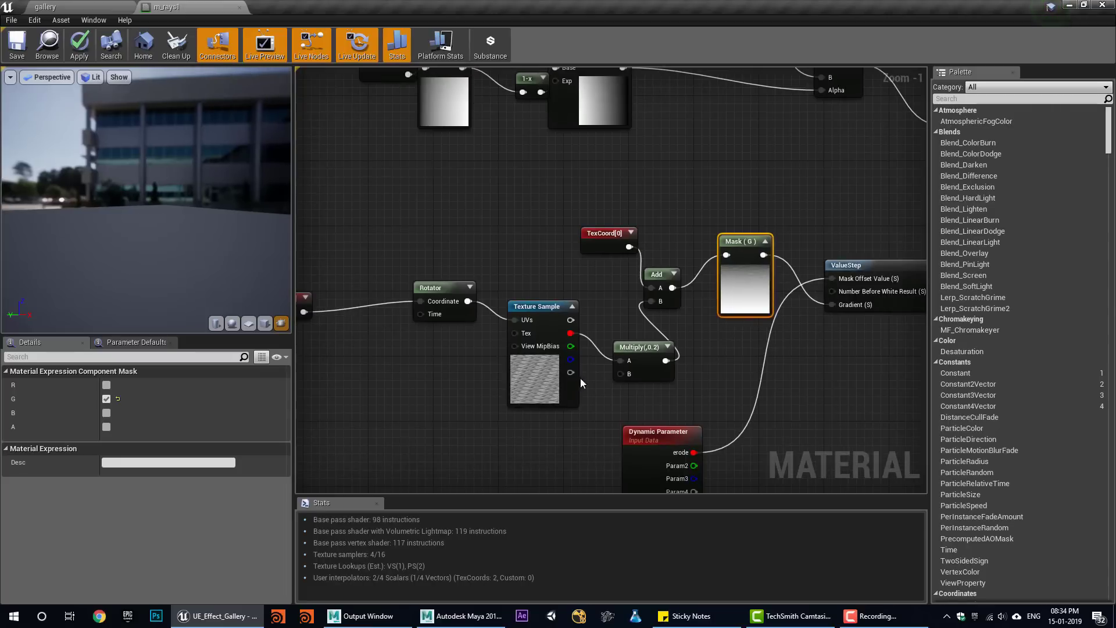
{"action": "left_click", "coordinate": [609, 235]}
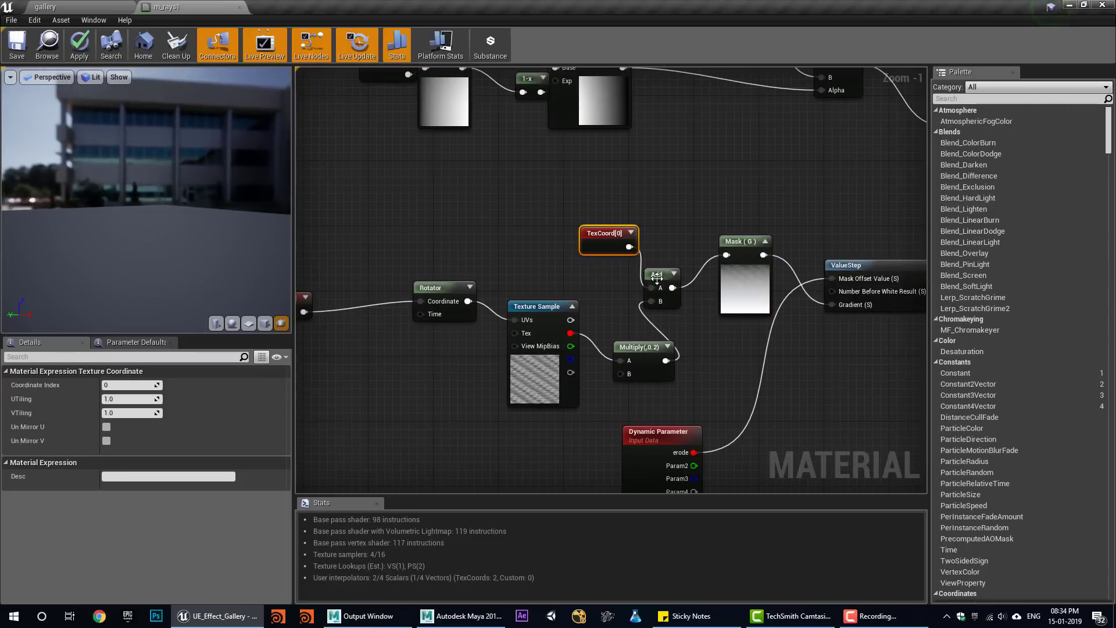
{"action": "left_click", "coordinate": [725, 275]}
{"action": "right_click_drag", "start_coordinate": [724, 275], "coordinate": [582, 289]}
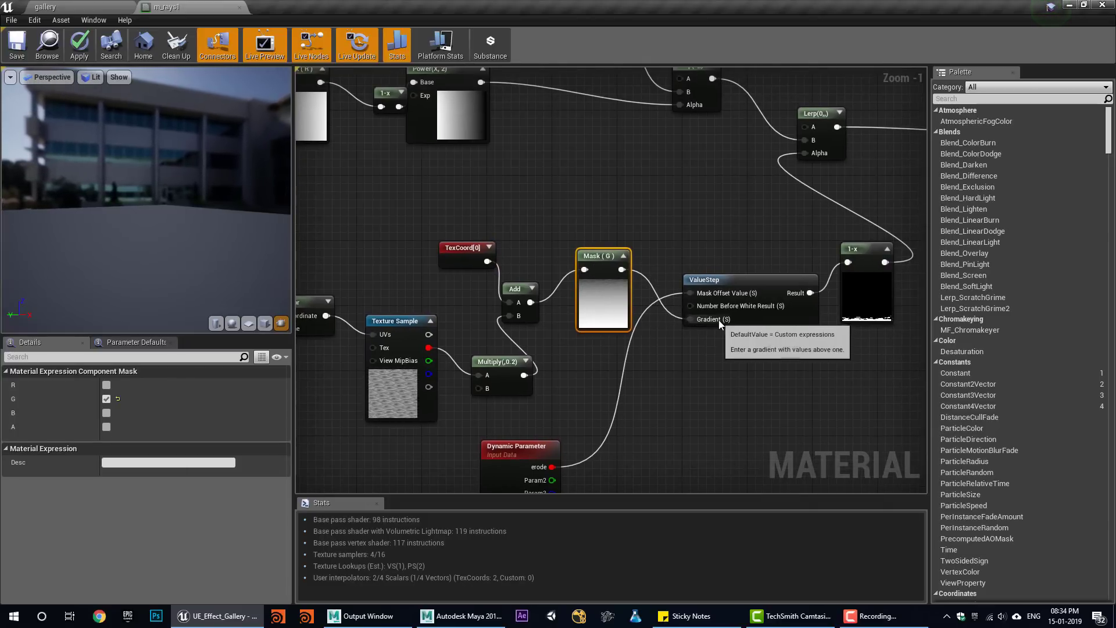
{"action": "right_click_drag", "start_coordinate": [681, 352], "coordinate": [700, 303]}
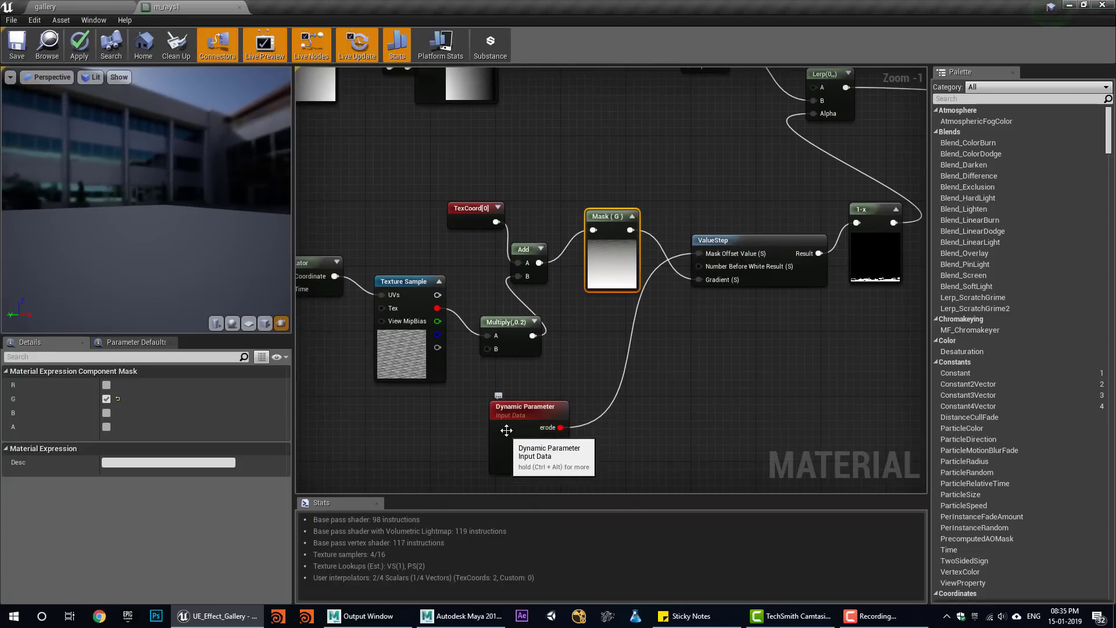
- Examine the lower node chain with the Panner, Texture Sample, Lerp, blue 0,0,1 constant and Multiply nodes
{"action": "right_click_drag", "start_coordinate": [576, 395], "coordinate": [428, 244]}
{"action": "right_click_drag", "start_coordinate": [693, 326], "coordinate": [467, 276]}
{"action": "right_click_drag", "start_coordinate": [763, 278], "coordinate": [484, 232]}
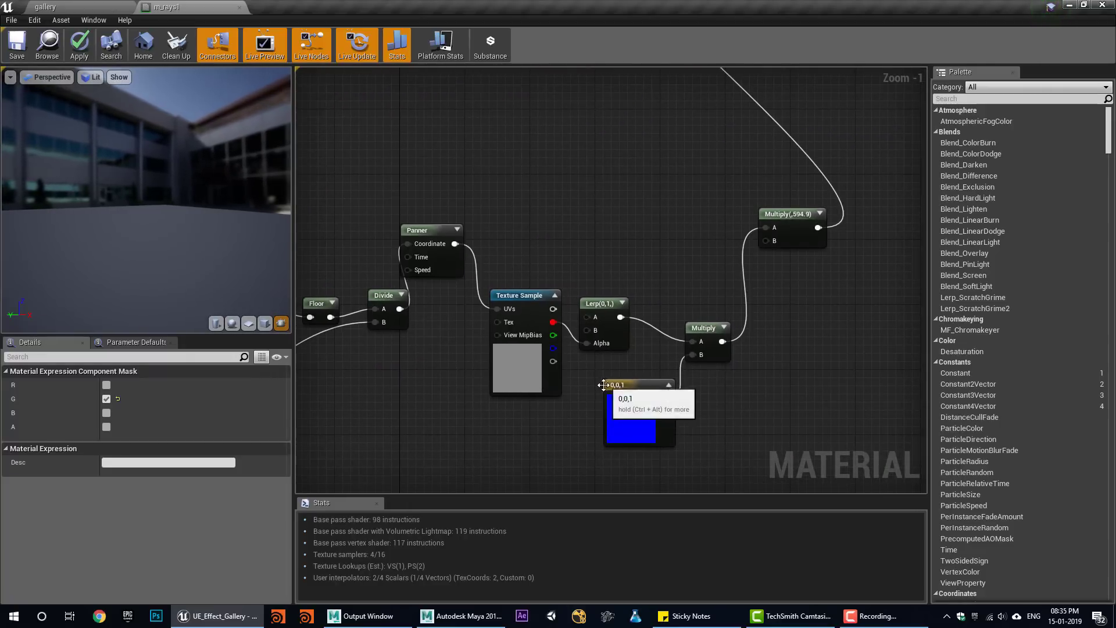
{"action": "right_click_drag", "start_coordinate": [610, 238], "coordinate": [585, 391]}
{"action": "scroll", "coordinate": [592, 321], "scroll_direction": "down", "scroll_amount": 2}
{"action": "right_click_drag", "start_coordinate": [502, 300], "coordinate": [663, 250]}
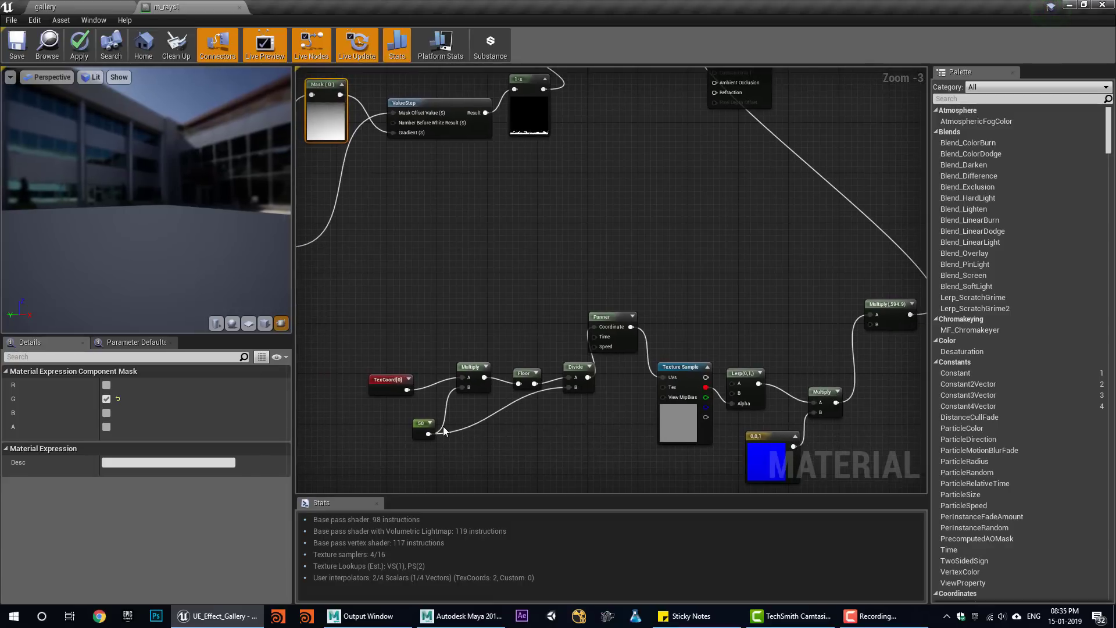
- Move the TexCoord, 50 constant, Multiply, Floor and Divide nodes together so the Divide node lines up with the Panner
{"action": "right_click_drag", "start_coordinate": [485, 350], "coordinate": [491, 250]}
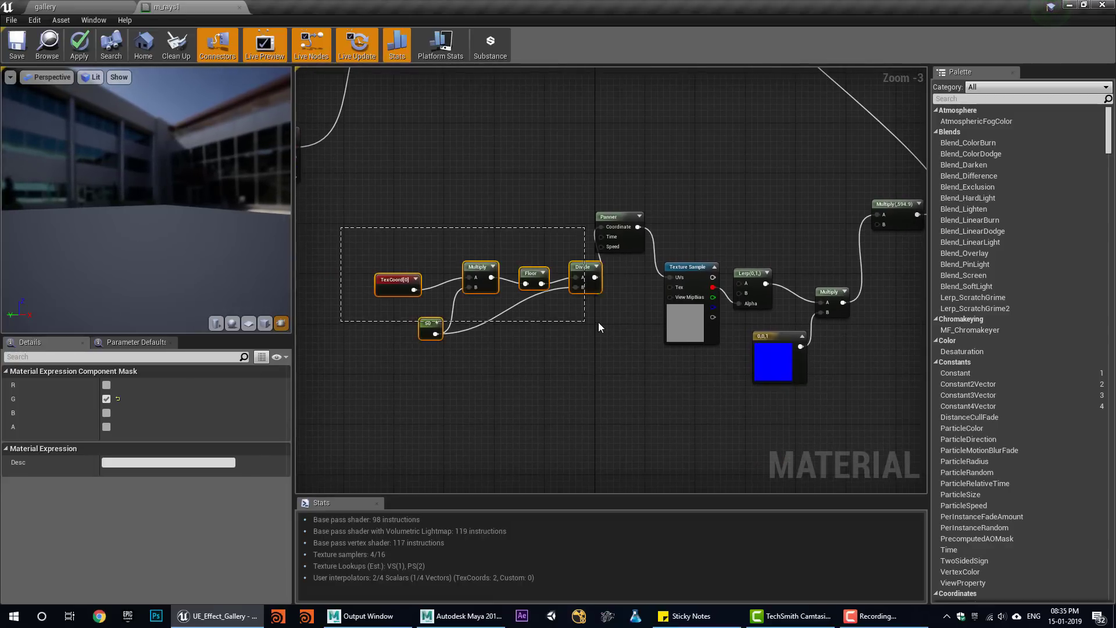
{"action": "left_click_drag", "start_coordinate": [599, 326], "coordinate": [600, 327]}
{"action": "left_click_drag", "start_coordinate": [552, 272], "coordinate": [546, 267]}
{"action": "left_click", "coordinate": [566, 255]}
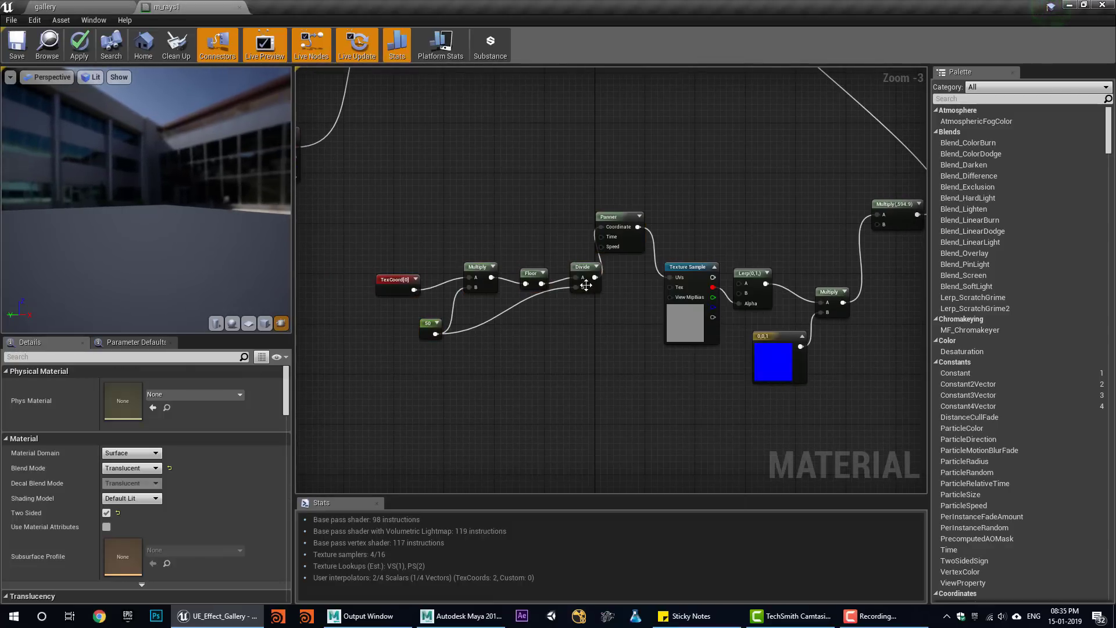
{"action": "left_click_drag", "start_coordinate": [584, 357], "coordinate": [585, 358]}
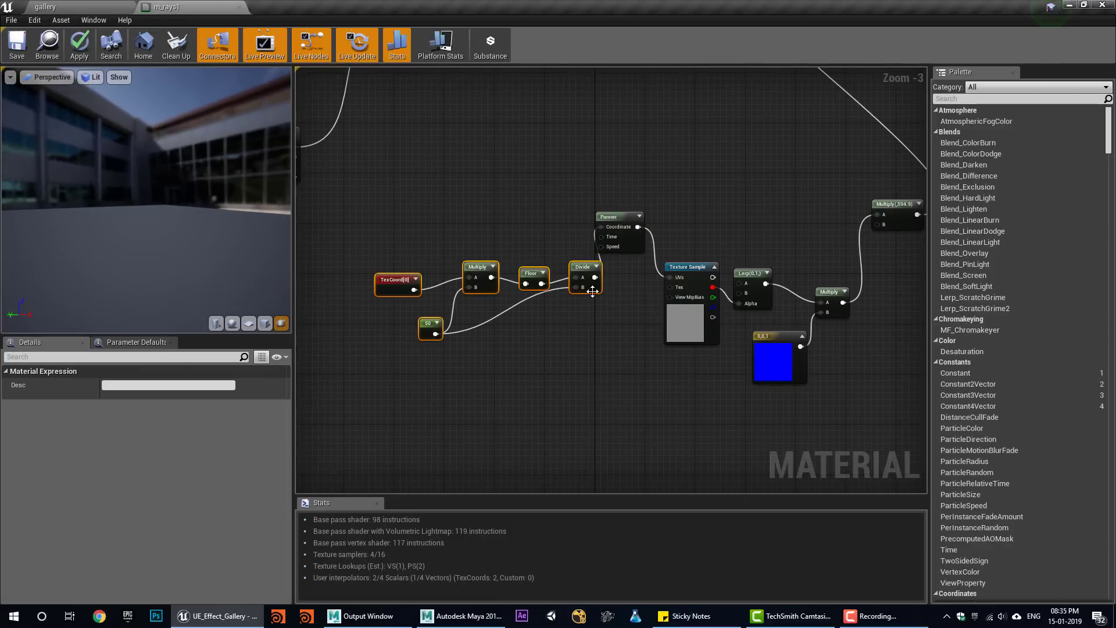
{"action": "left_click_drag", "start_coordinate": [593, 285], "coordinate": [568, 235]}
- Trace the lower node chain to the World Position Offset input of m_rays1 and review the whole graph
{"action": "right_click_drag", "start_coordinate": [567, 251], "coordinate": [561, 360]}
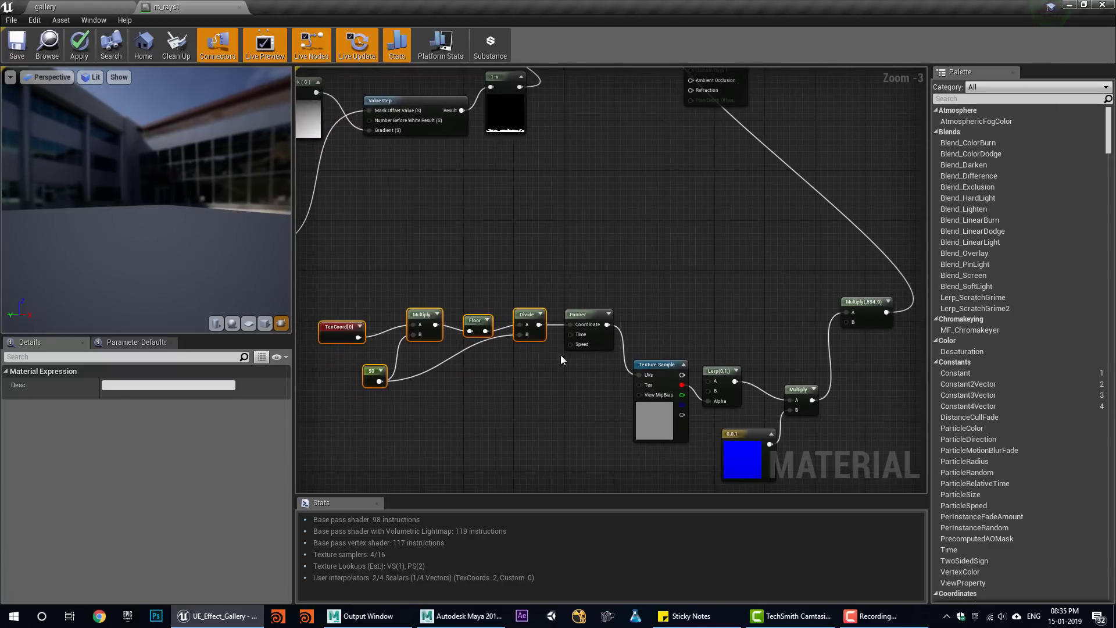
{"action": "right_click_drag", "start_coordinate": [649, 191], "coordinate": [681, 493]}
{"action": "right_click_drag", "start_coordinate": [749, 330], "coordinate": [603, 271]}
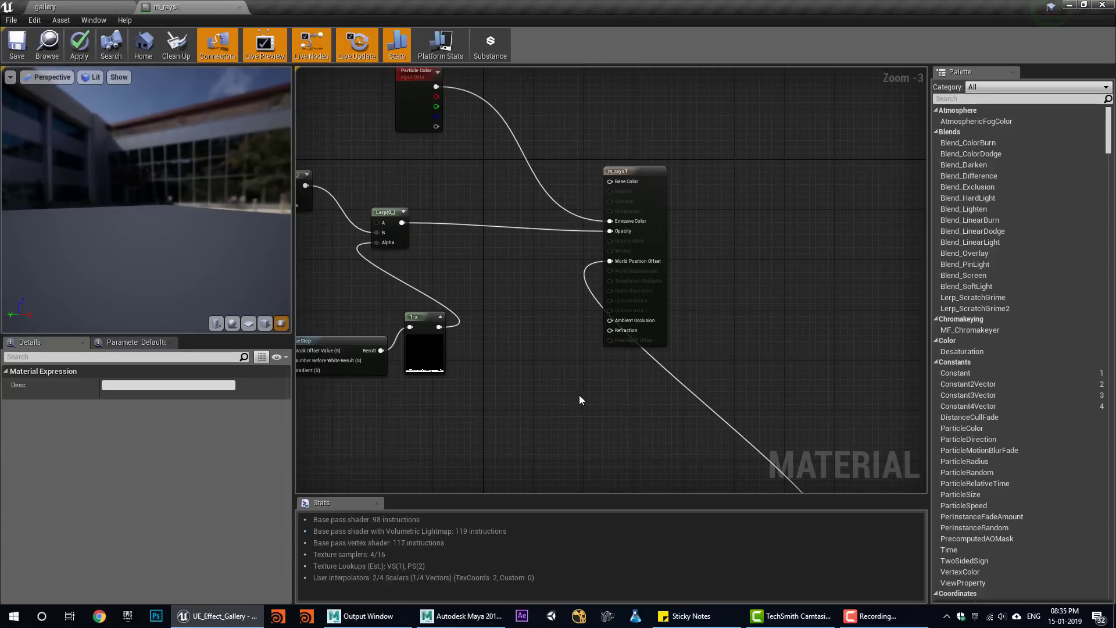
{"action": "scroll", "coordinate": [579, 400], "scroll_direction": "down", "scroll_amount": 2}
{"action": "right_click_drag", "start_coordinate": [714, 399], "coordinate": [742, 329]}
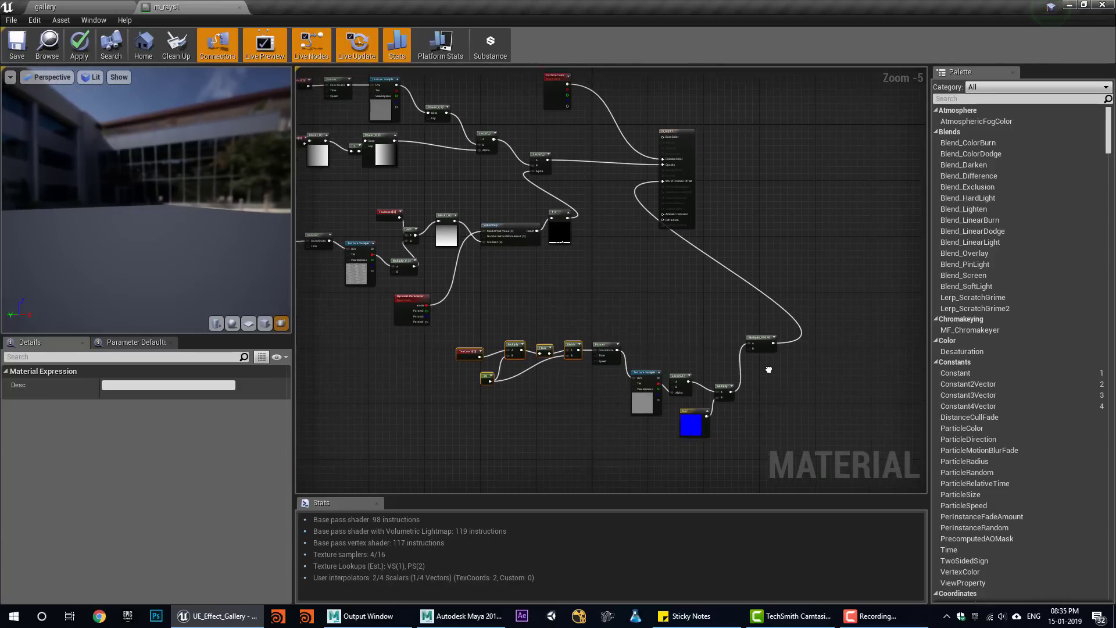
{"action": "left_click_drag", "start_coordinate": [785, 446], "coordinate": [631, 417]}
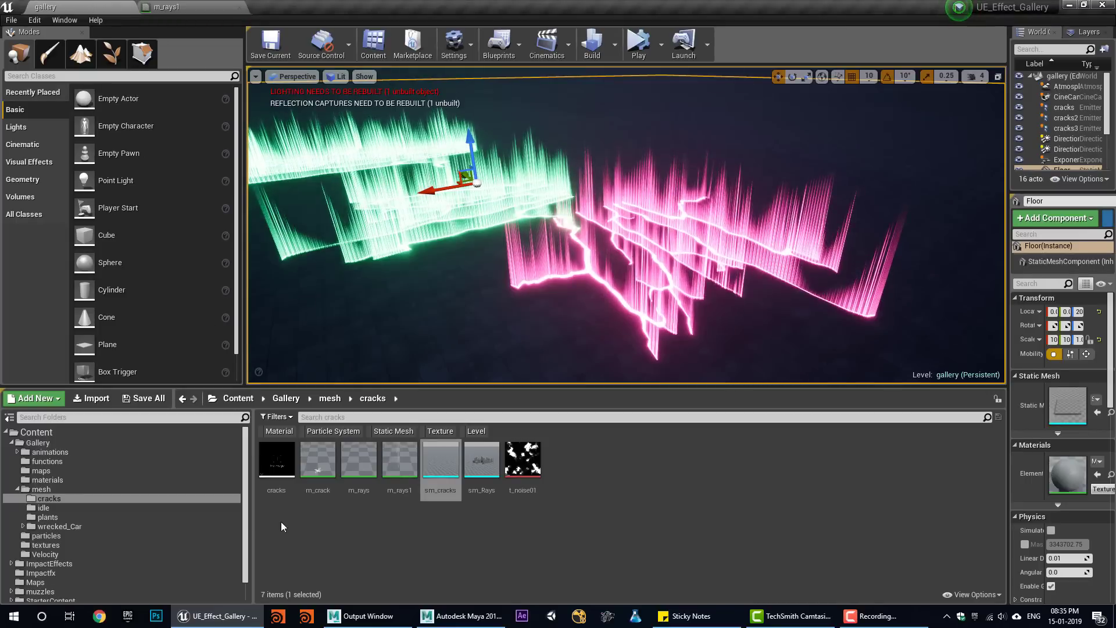
- Open the cracks particle system from the gallery level's assets, solo the crack emitter, and show its Dynamic module settings
{"action": "left_click", "coordinate": [276, 468]}
{"action": "double_click", "coordinate": [276, 468]}
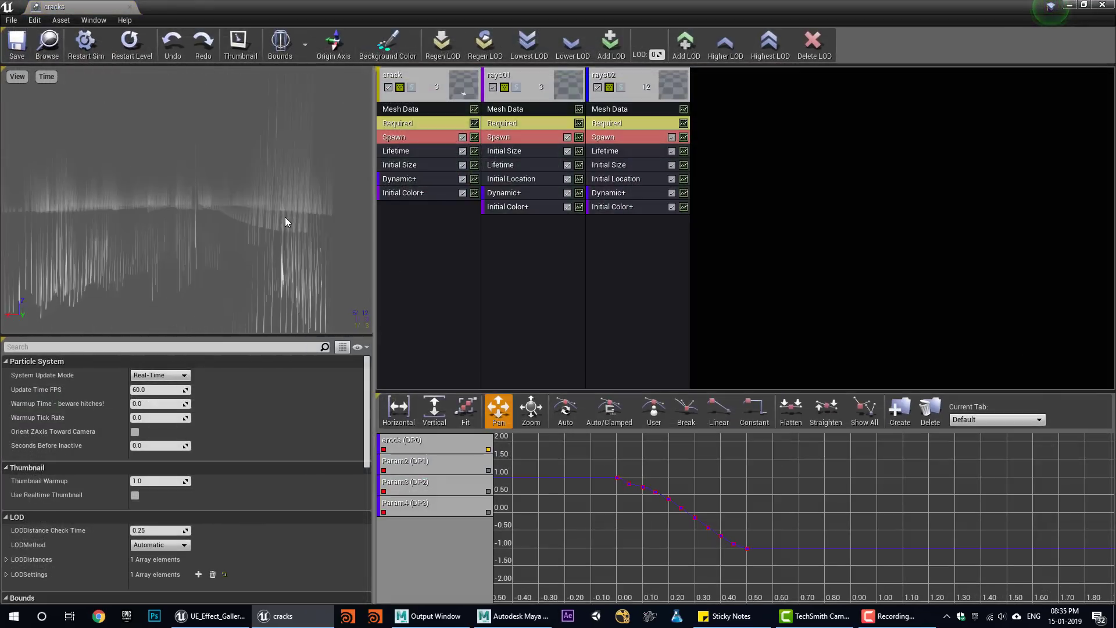
{"action": "left_click", "coordinate": [411, 87]}
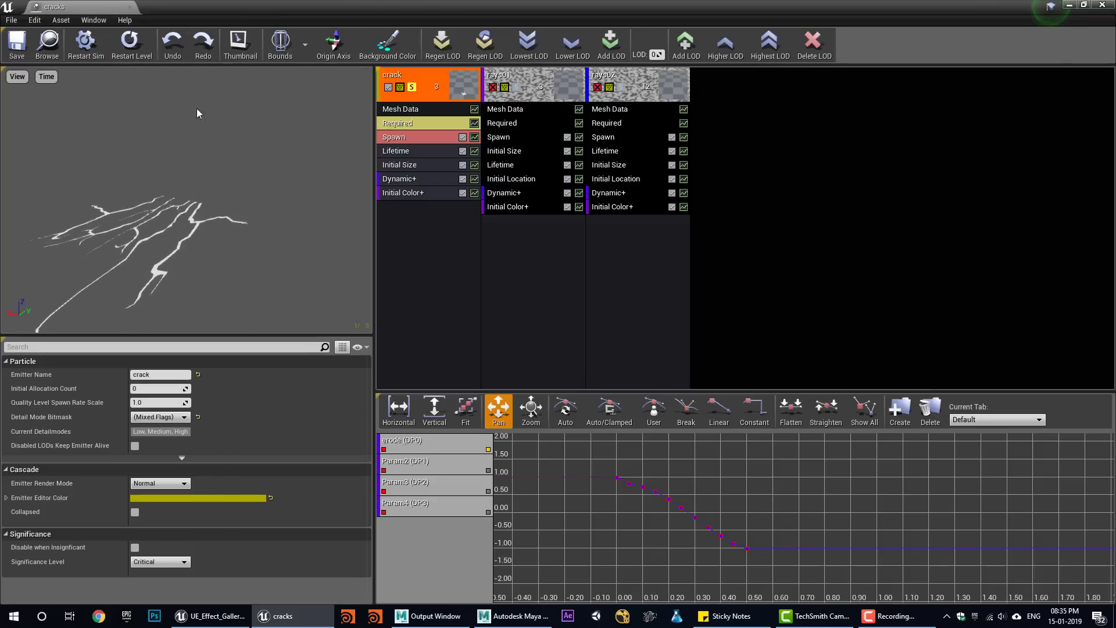
{"action": "left_click", "coordinate": [413, 180]}
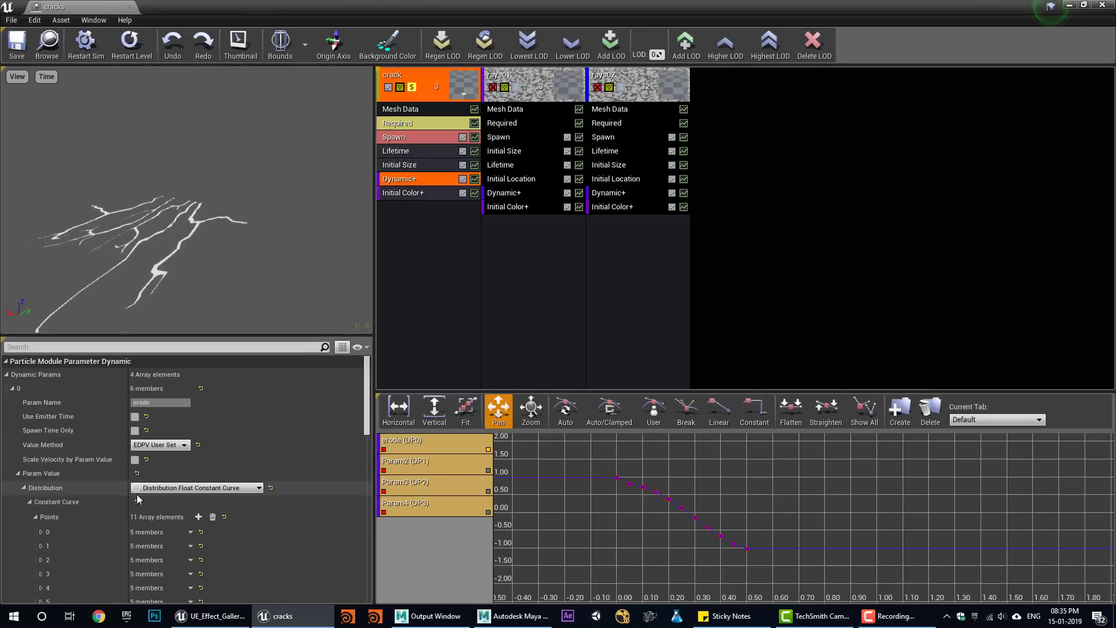
- Examine the constant curve points of the crack emitter's erode parameter, including the In Val and Out Val of point 10
{"action": "scroll", "coordinate": [126, 487], "scroll_direction": "down", "scroll_amount": 4}
{"action": "scroll", "coordinate": [140, 495], "scroll_direction": "up", "scroll_amount": 3}
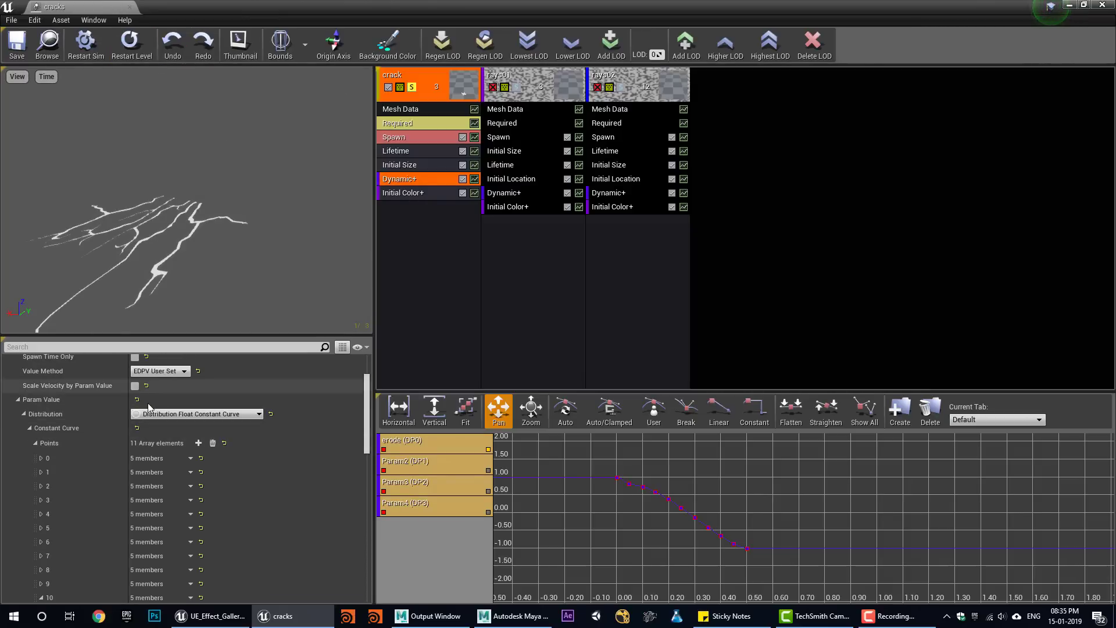
{"action": "scroll", "coordinate": [166, 509], "scroll_direction": "down", "scroll_amount": 2}
{"action": "scroll", "coordinate": [167, 508], "scroll_direction": "down", "scroll_amount": 6}
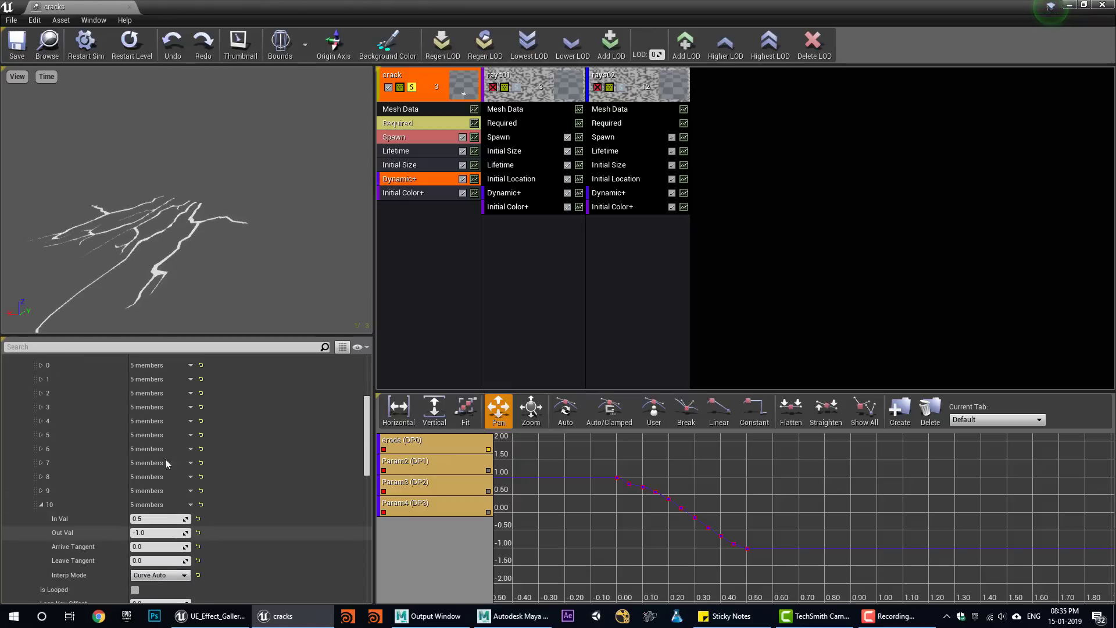
{"action": "scroll", "coordinate": [216, 493], "scroll_direction": "up", "scroll_amount": 2}
{"action": "scroll", "coordinate": [645, 508], "scroll_direction": "up", "scroll_amount": 2}
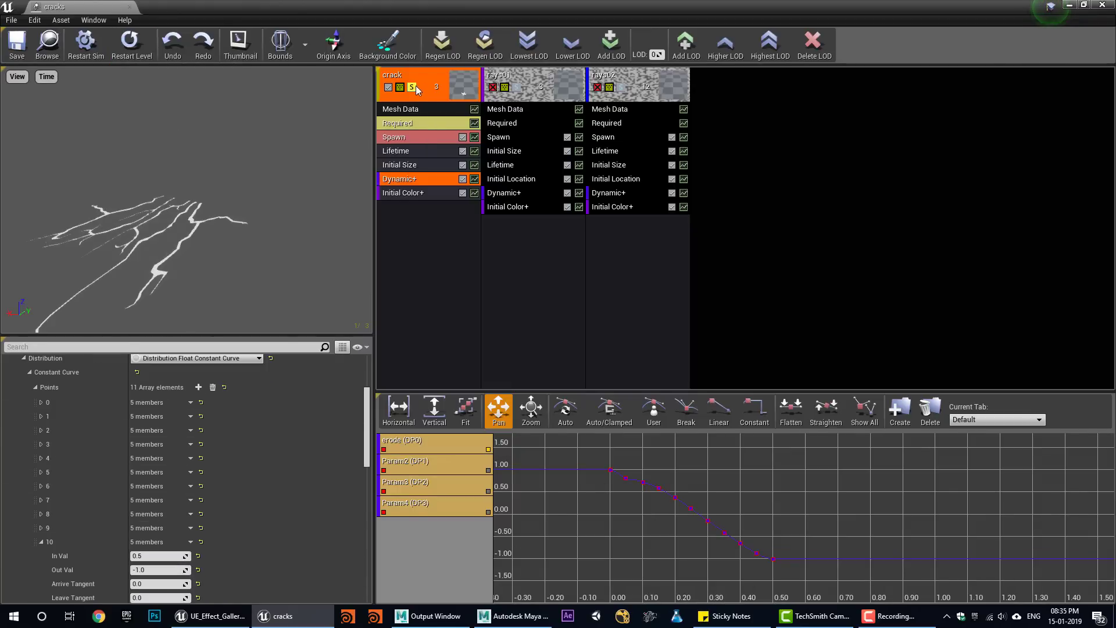
- Preview the rays01 and rays02 emitters one at a time in solo, and restore the display of all three emitters
{"action": "left_click", "coordinate": [413, 87]}
{"action": "left_click", "coordinate": [516, 87]}
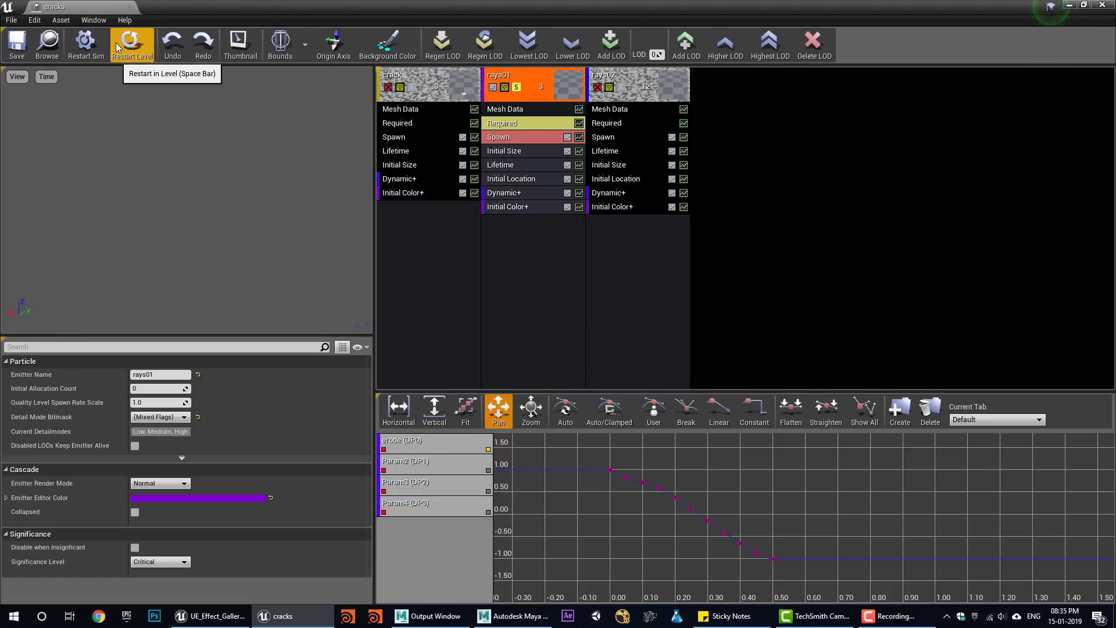
{"action": "left_click", "coordinate": [517, 87]}
{"action": "left_click", "coordinate": [621, 87]}
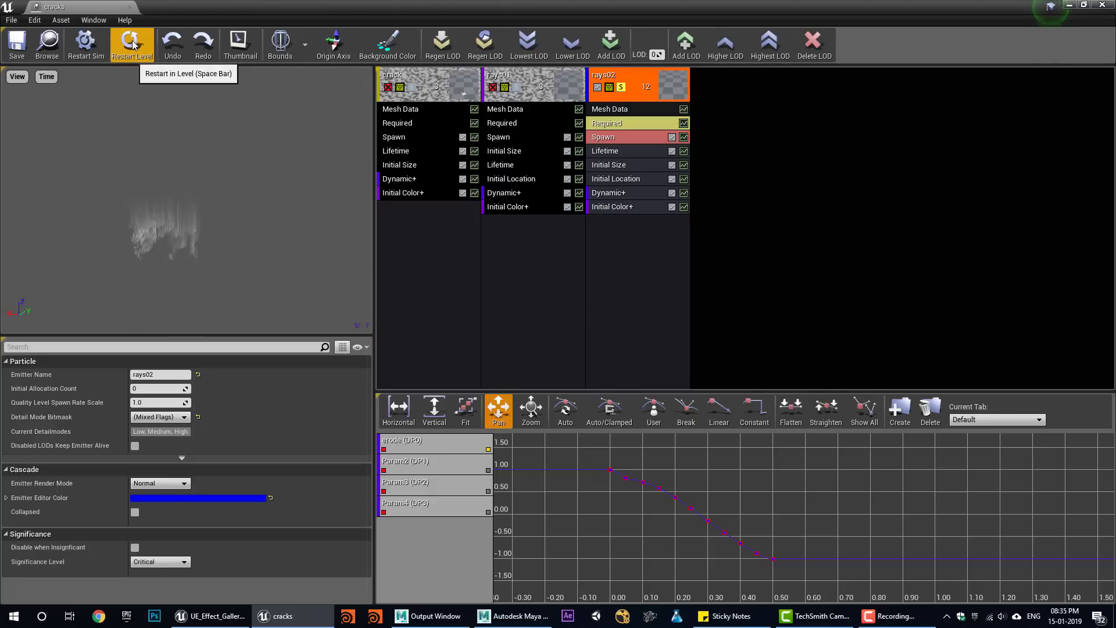
{"action": "left_click", "coordinate": [621, 87]}
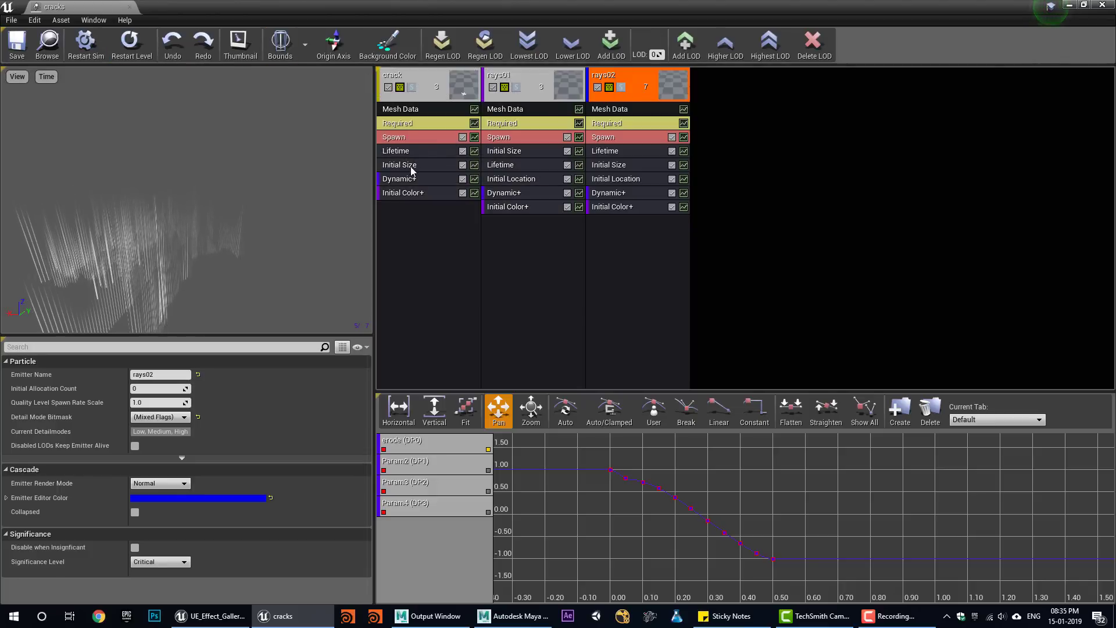
- Show the crack emitter's Initial Color module and review the input and output ranges of its color particle parameter
{"action": "left_click", "coordinate": [423, 194]}
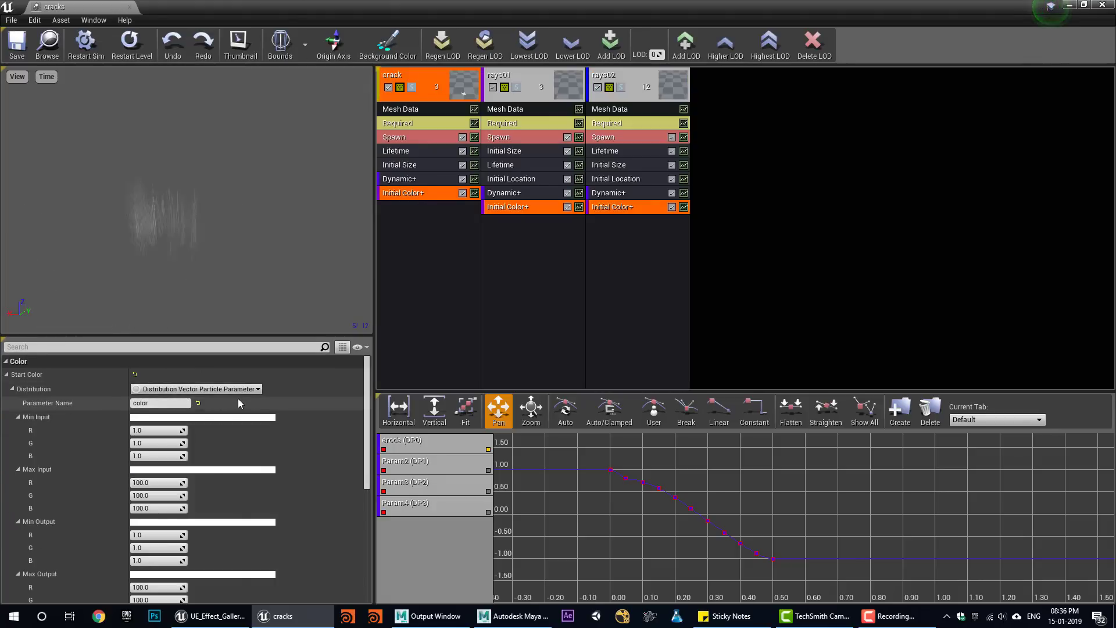
{"action": "scroll", "coordinate": [203, 423], "scroll_direction": "down", "scroll_amount": 2}
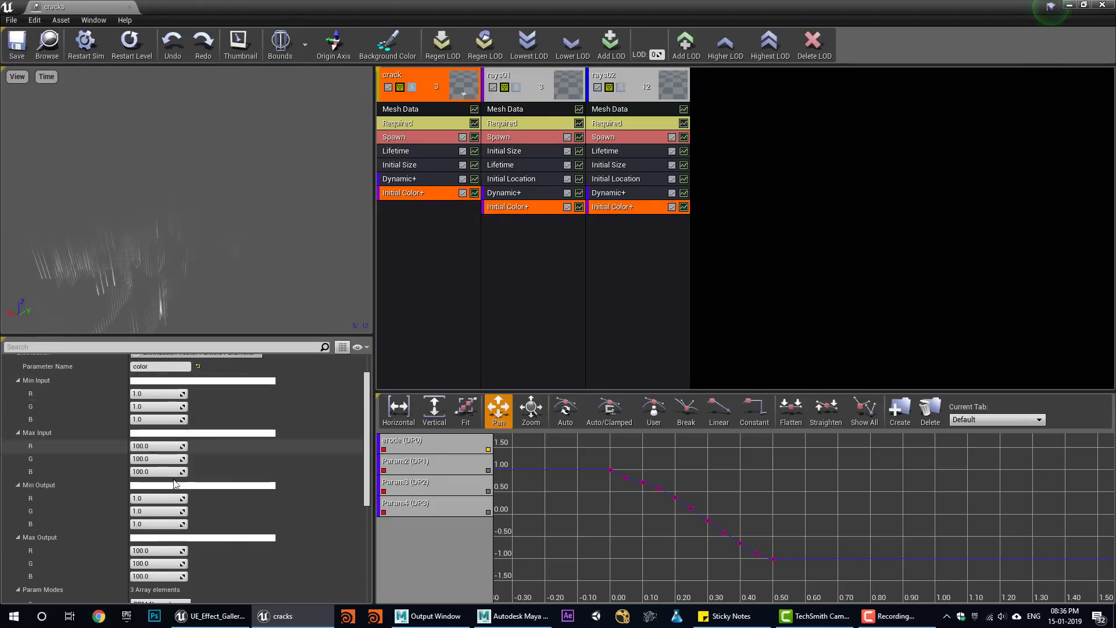
{"action": "scroll", "coordinate": [176, 443], "scroll_direction": "up", "scroll_amount": 2}
- Dock the cracks particle editor in the main window, and return to the gallery level with a wider outliner and details area
{"action": "left_click_drag", "start_coordinate": [56, 7], "coordinate": [175, 7]}
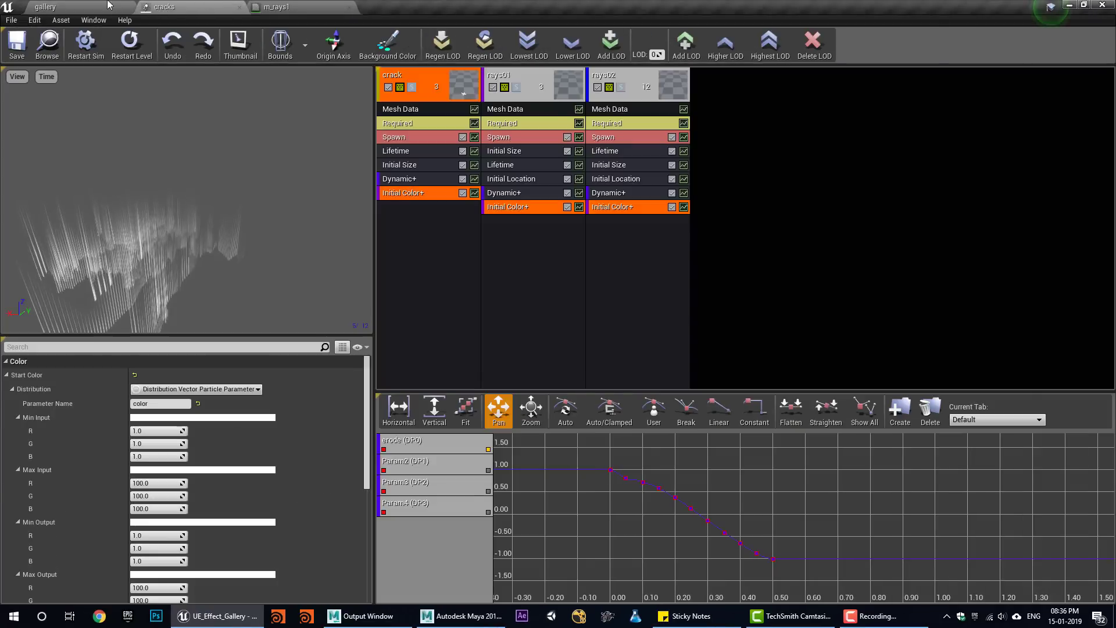
{"action": "left_click", "coordinate": [104, 7]}
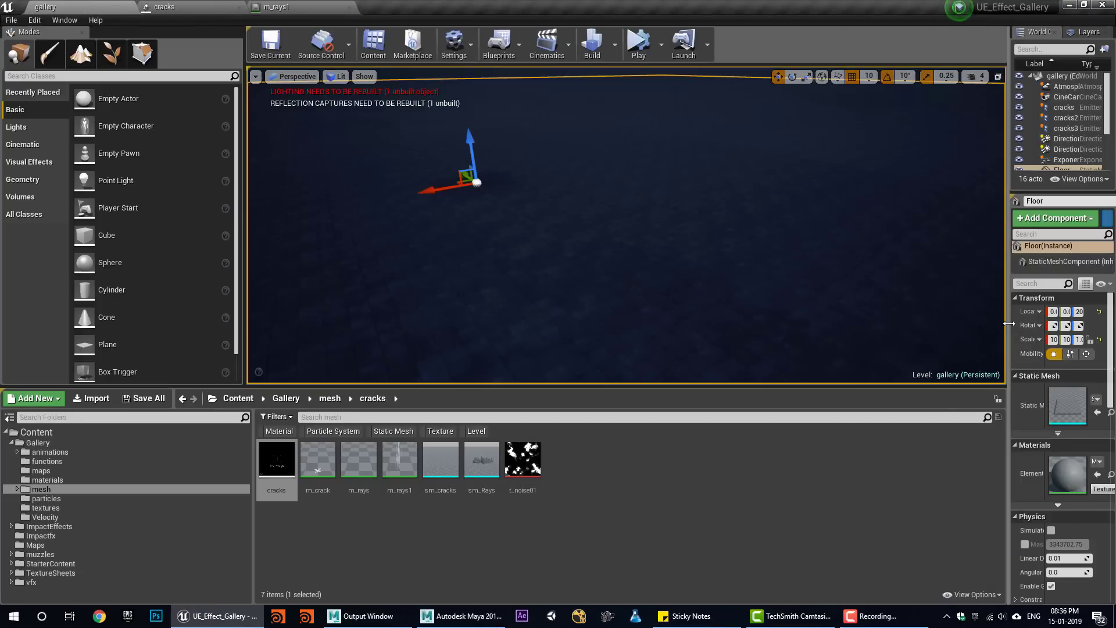
{"action": "left_click_drag", "start_coordinate": [1008, 323], "coordinate": [869, 323]}
- Simulate the gallery level to preview the crack effects, stop it, and look through the level's actor list
{"action": "left_click", "coordinate": [608, 46]}
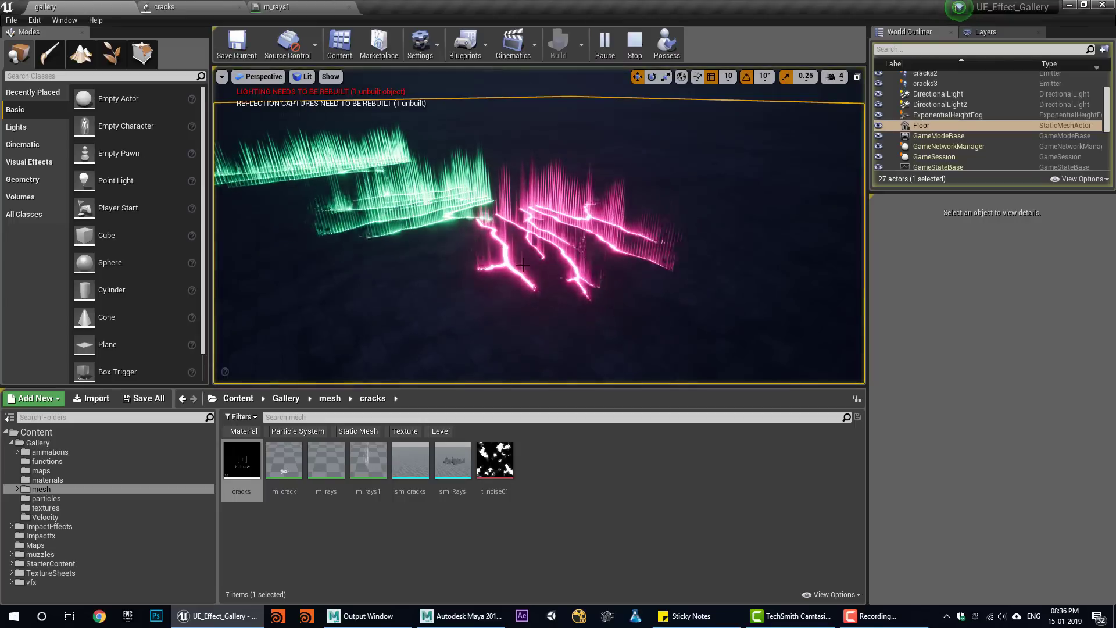
{"action": "left_click", "coordinate": [635, 46]}
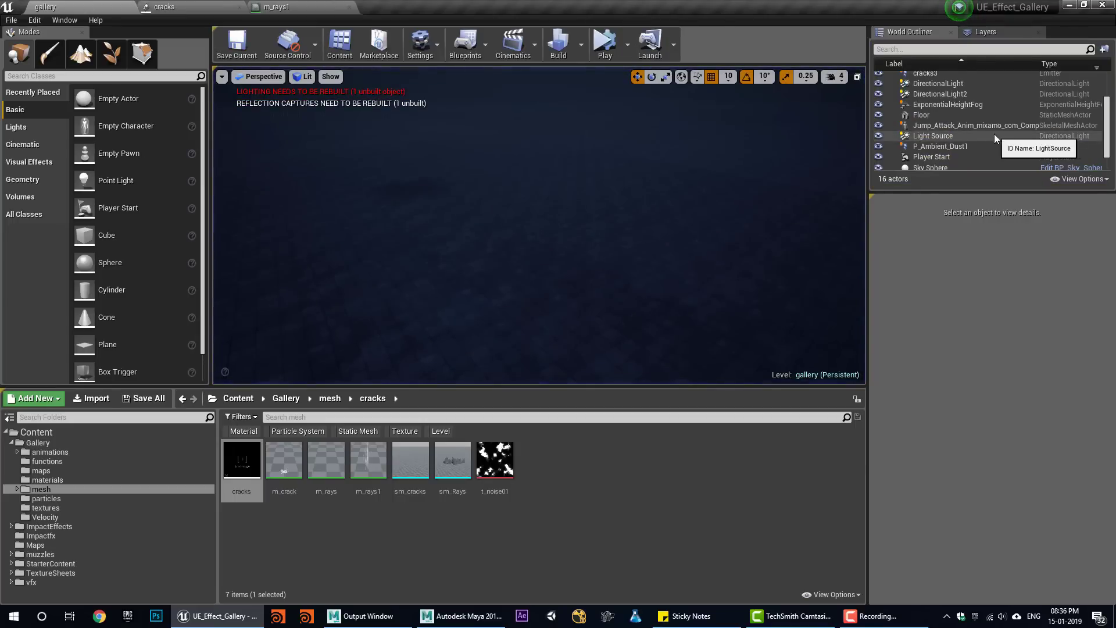
{"action": "scroll", "coordinate": [991, 140], "scroll_direction": "down", "scroll_amount": 1}
{"action": "scroll", "coordinate": [983, 151], "scroll_direction": "up", "scroll_amount": 3}
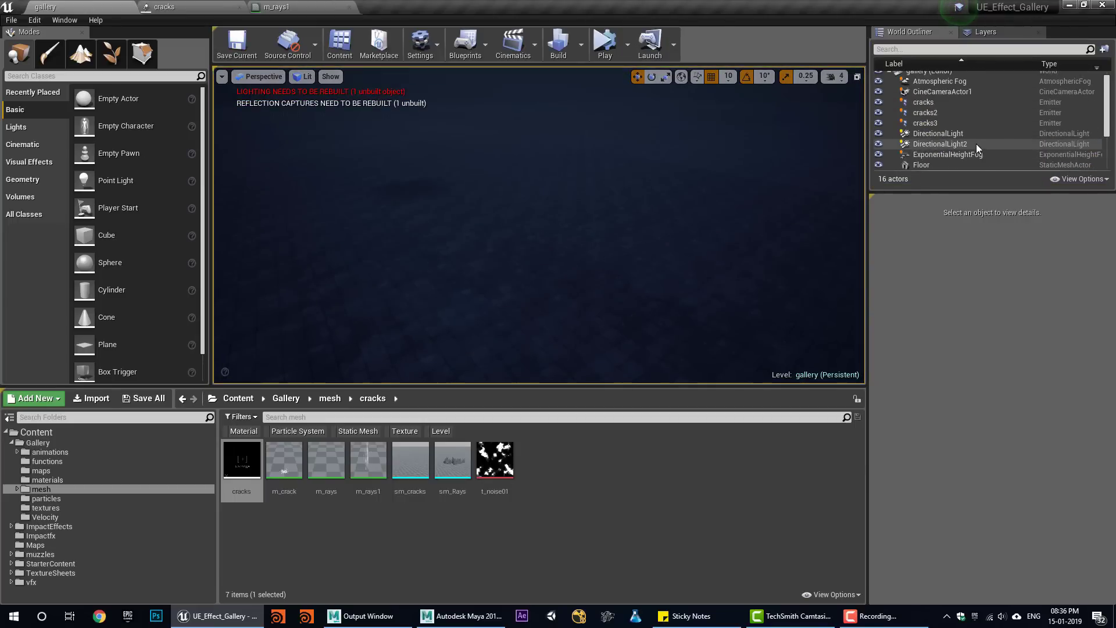
- Simulate the level again, review the cracks2 emitter's instance parameters and materials with editor overlays hidden, and stop the simulation
{"action": "left_click", "coordinate": [626, 45]}
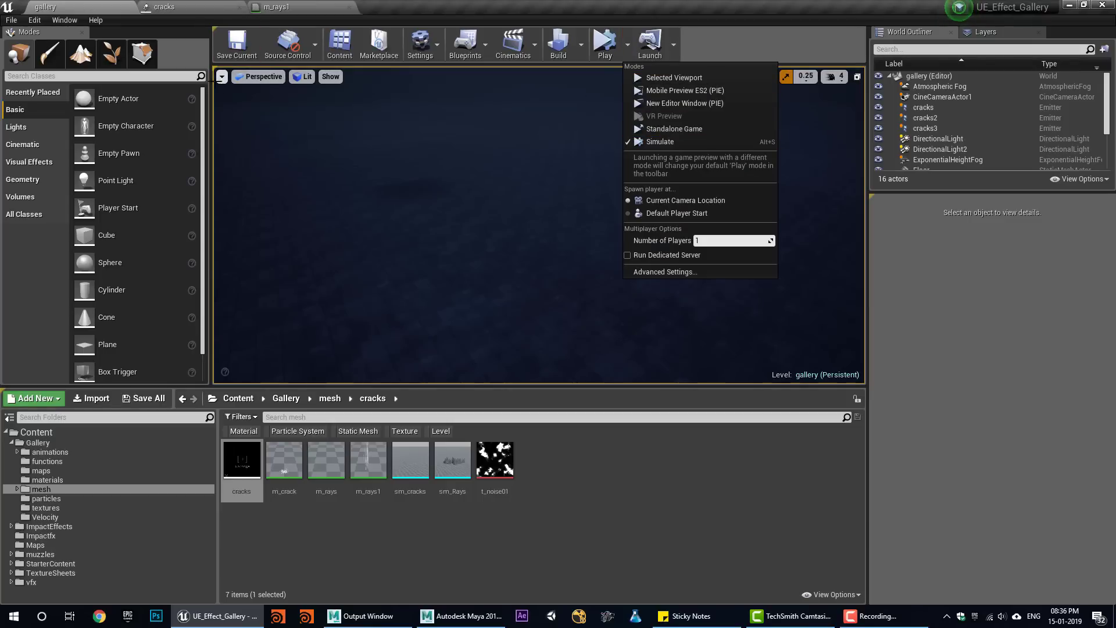
{"action": "left_click", "coordinate": [221, 77]}
{"action": "left_click", "coordinate": [603, 39]}
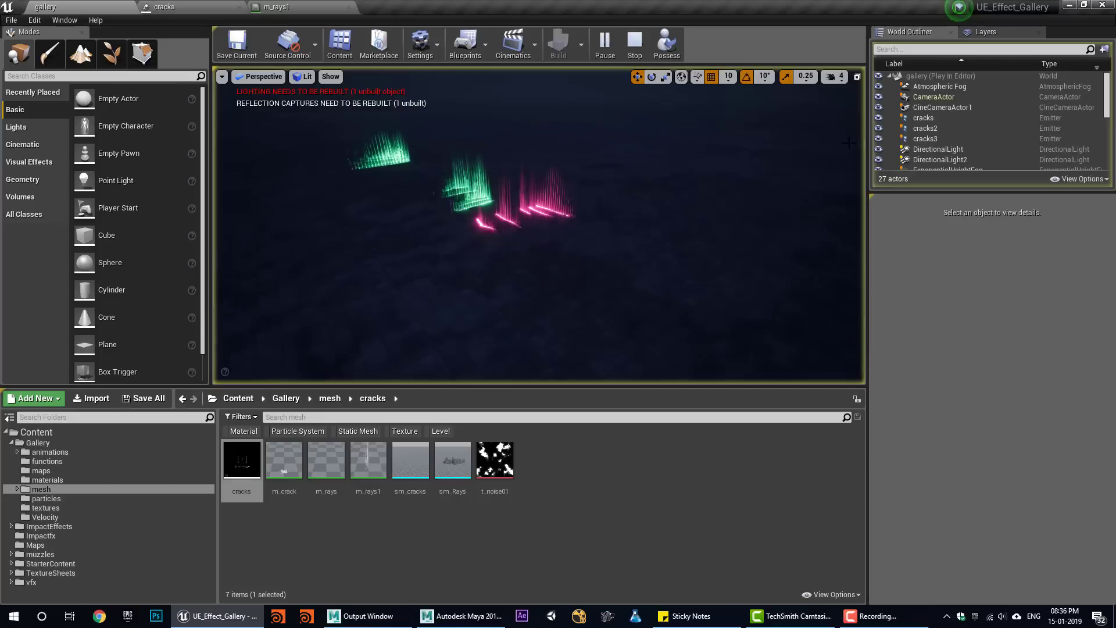
{"action": "left_click", "coordinate": [939, 129]}
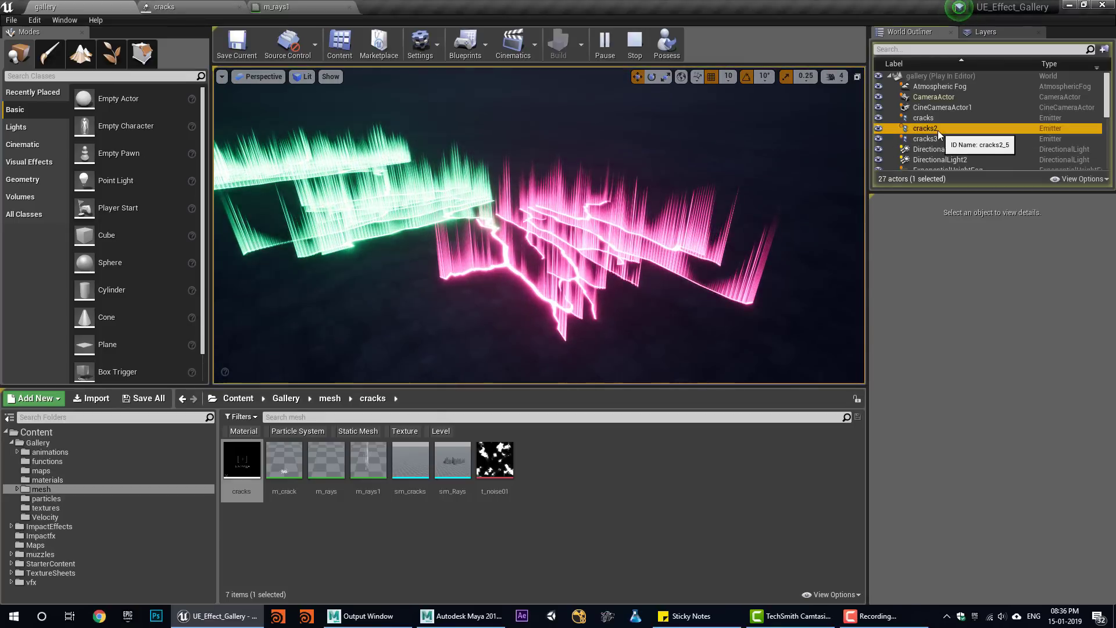
{"action": "right_click_drag", "start_coordinate": [563, 248], "coordinate": [621, 251]}
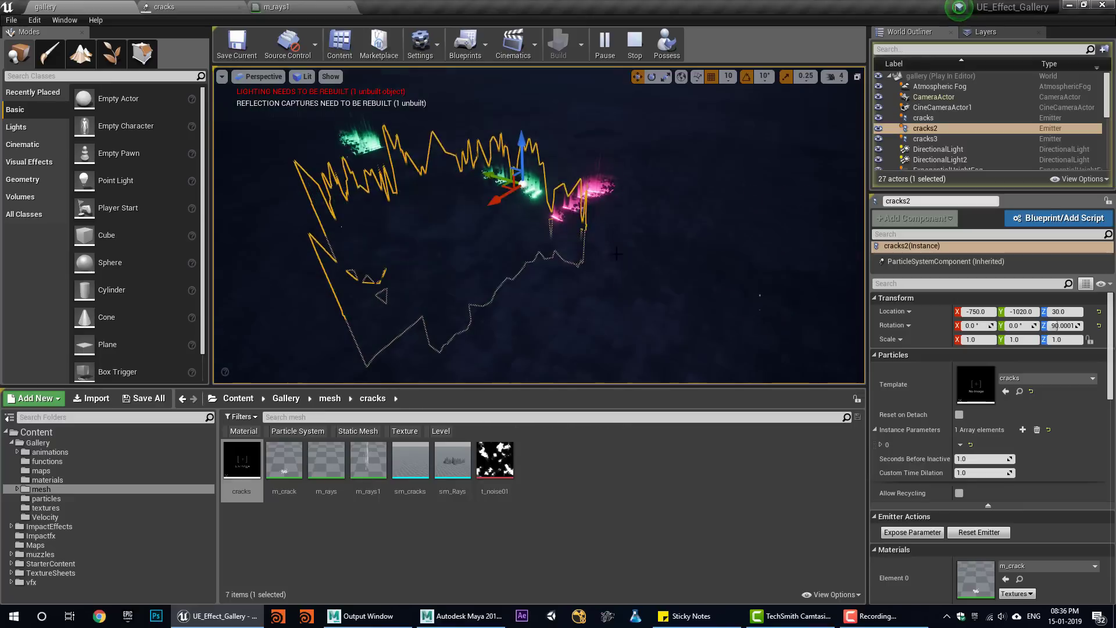
{"action": "key", "text": "g"}
{"action": "scroll", "coordinate": [965, 465], "scroll_direction": "down", "scroll_amount": 4}
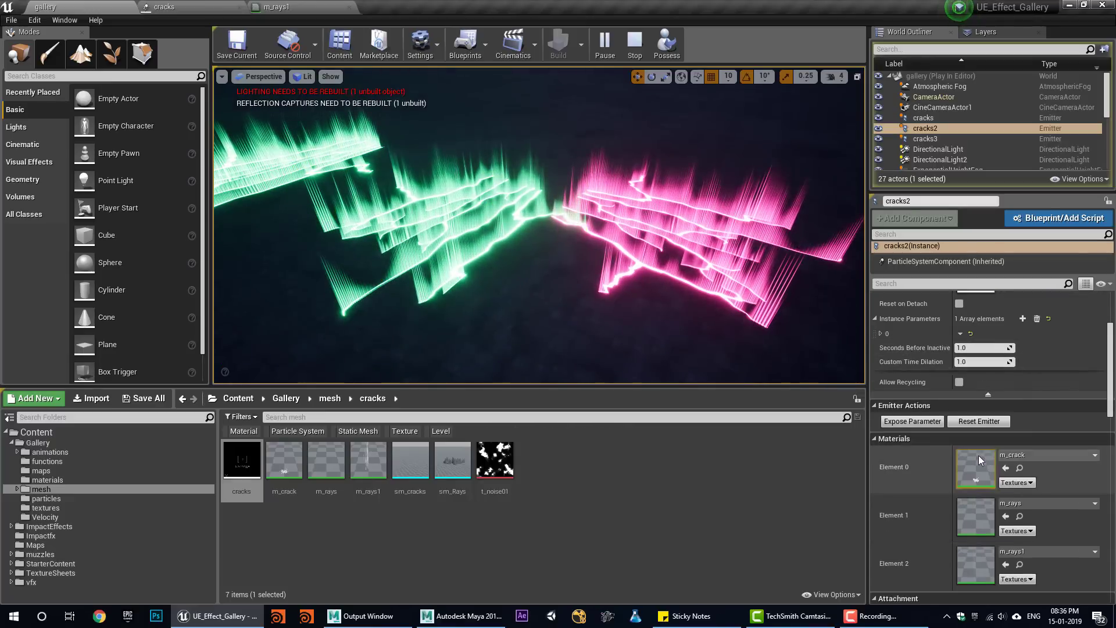
{"action": "left_click", "coordinate": [966, 423]}
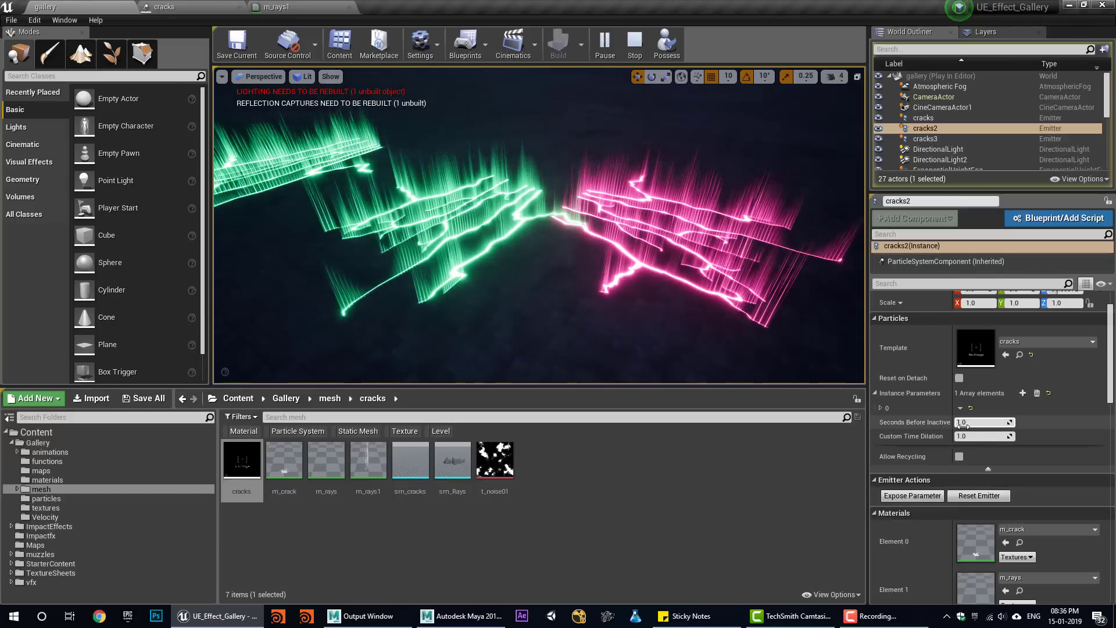
{"action": "scroll", "coordinate": [910, 477], "scroll_direction": "up", "scroll_amount": 3}
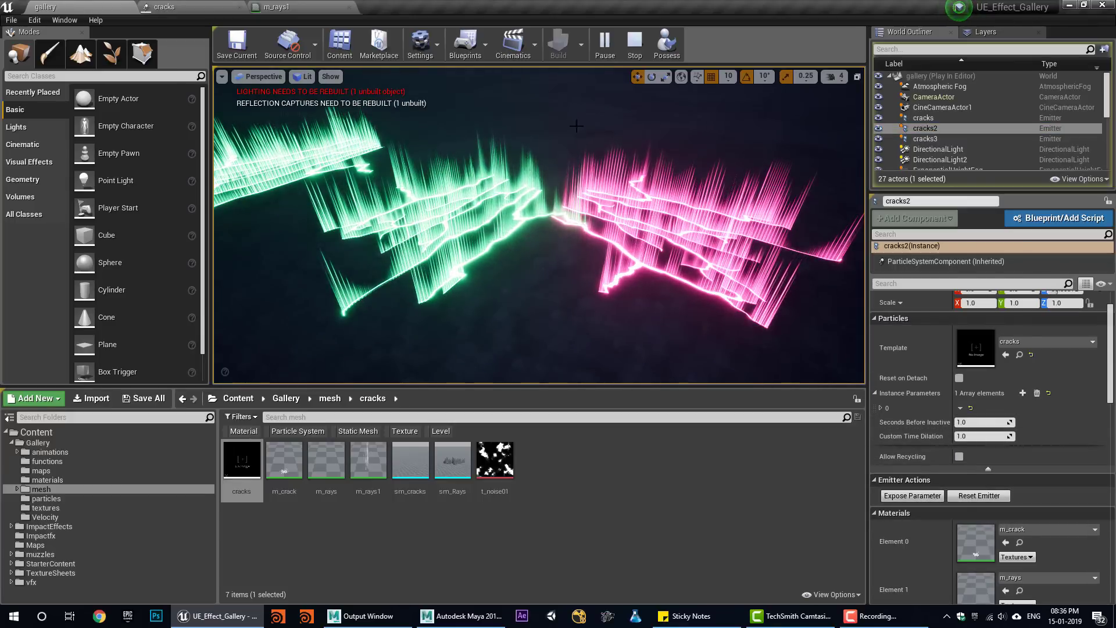
{"action": "left_click", "coordinate": [640, 42]}
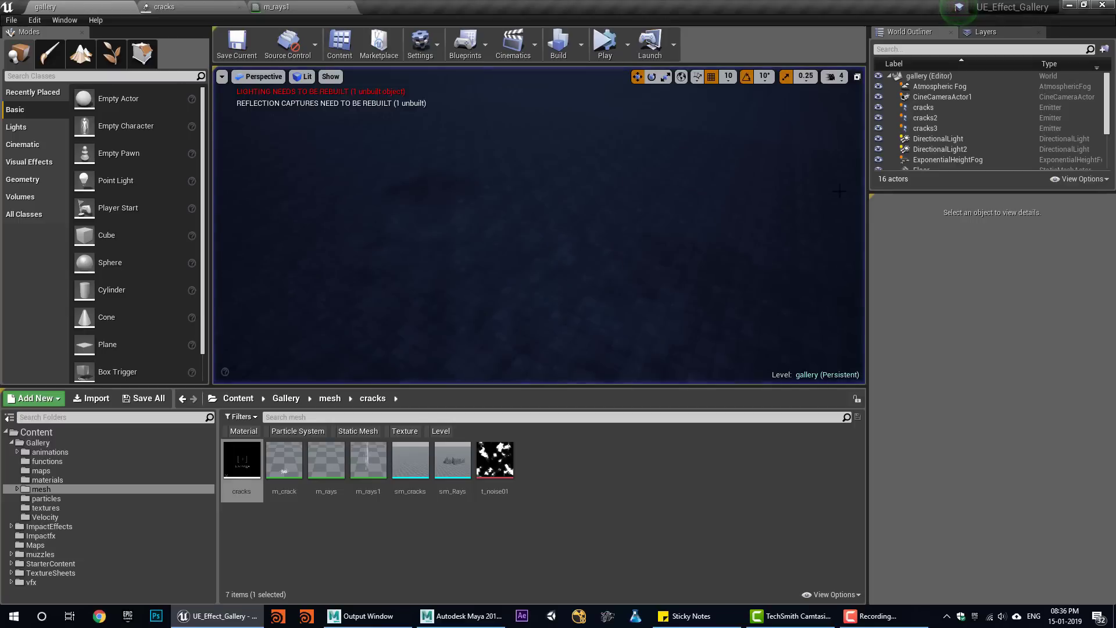
- Recolour the cracks emitter in the level to blue-violet through the Vector value of its color instance parameter
{"action": "left_click", "coordinate": [941, 108]}
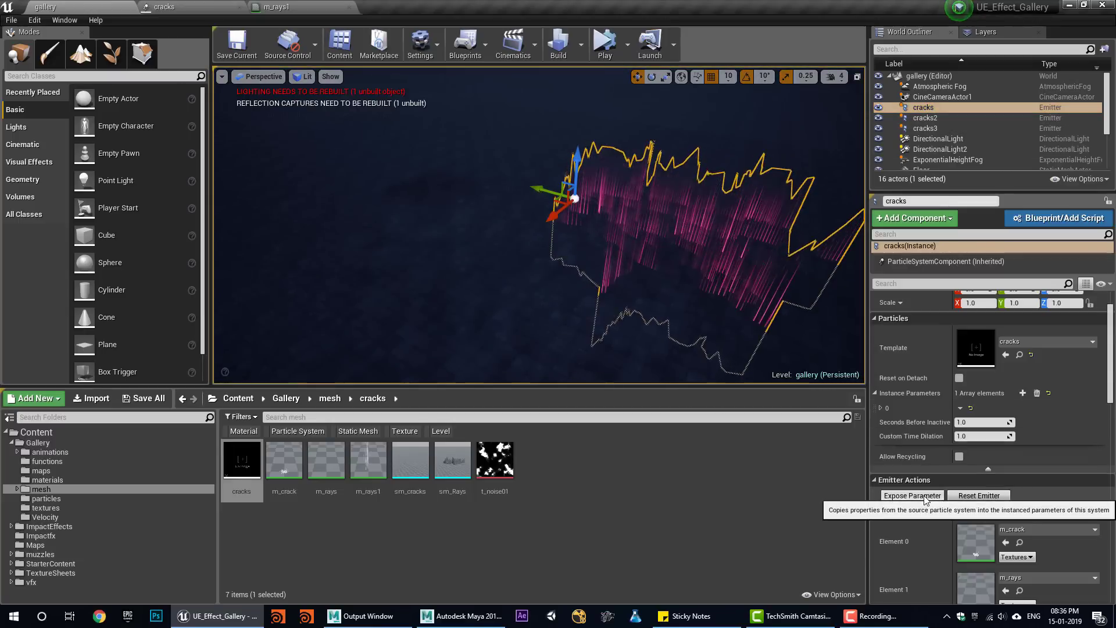
{"action": "left_click", "coordinate": [880, 408]}
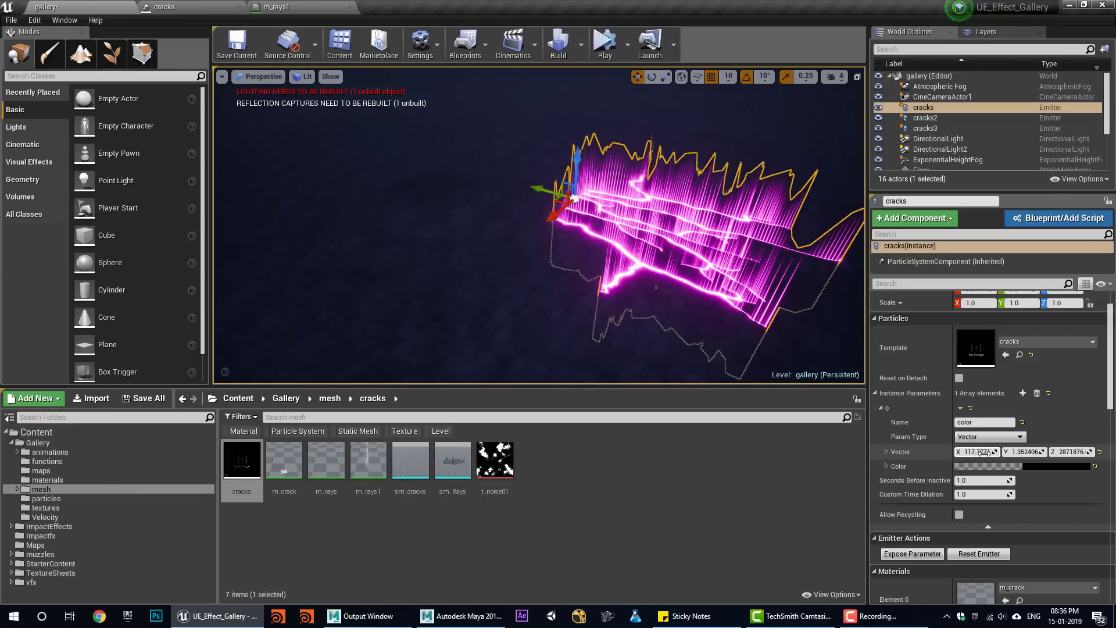
{"action": "left_click", "coordinate": [479, 124]}
- Simulate the level and inspect the recoloured cracks and rays from low, side and overhead angles
{"action": "left_click", "coordinate": [601, 45]}
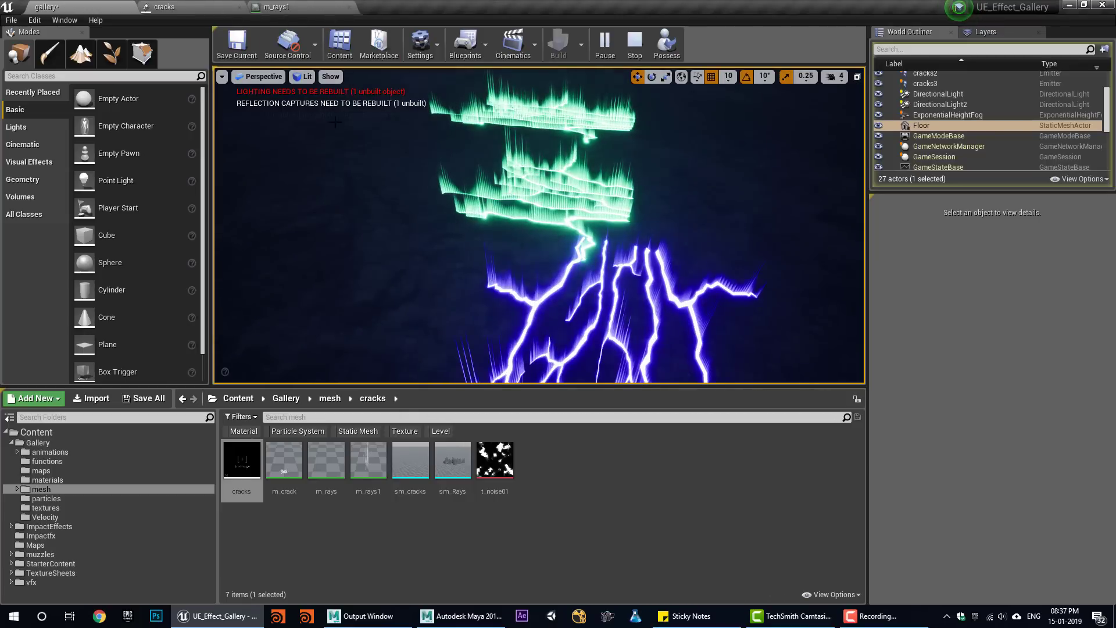
{"action": "left_click_drag", "start_coordinate": [551, 305], "coordinate": [482, 233], "text": "alt"}
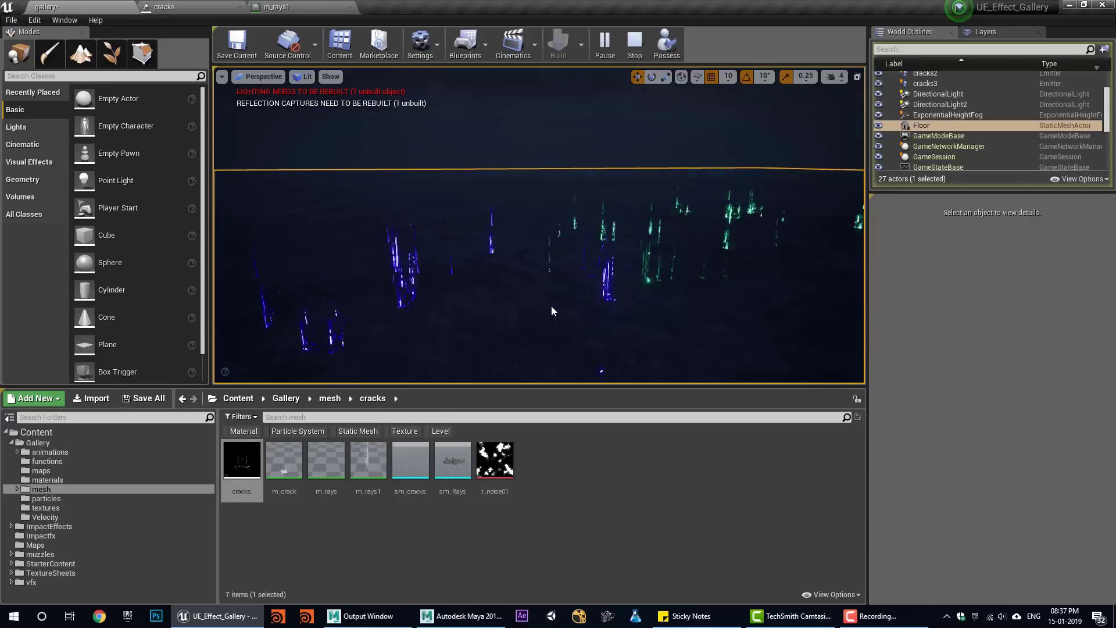
{"action": "middle_click_drag", "start_coordinate": [383, 255], "coordinate": [383, 200], "text": "alt"}
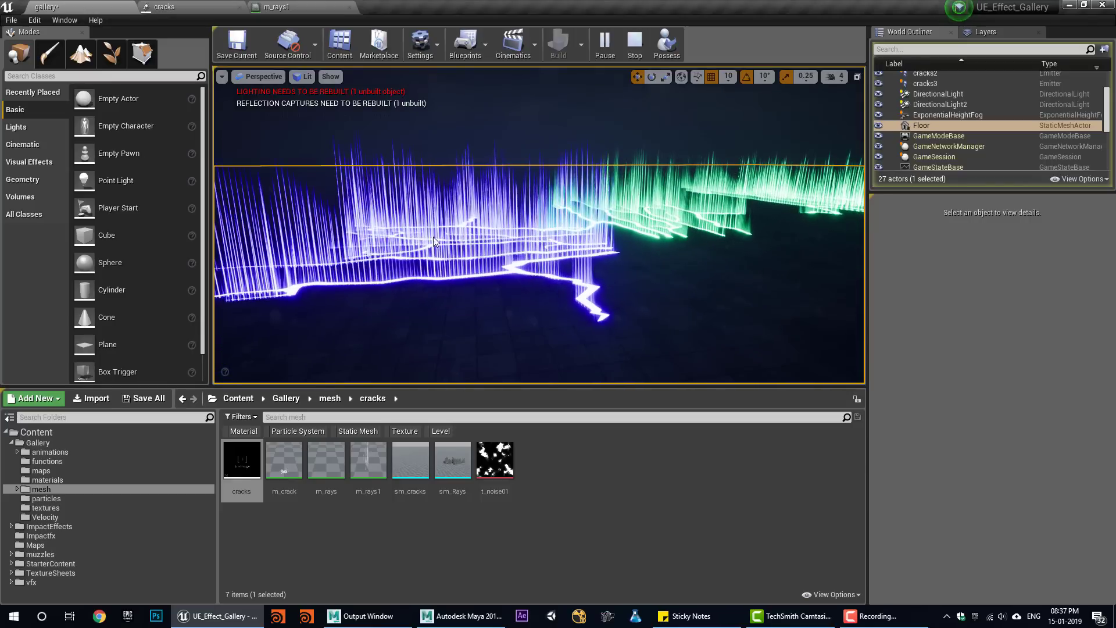
{"action": "left_click_drag", "start_coordinate": [383, 254], "coordinate": [442, 261], "text": "alt"}
{"action": "left_click_drag", "start_coordinate": [355, 271], "coordinate": [386, 299], "text": "alt"}
{"action": "left_click_drag", "start_coordinate": [456, 301], "coordinate": [495, 309], "text": "alt"}
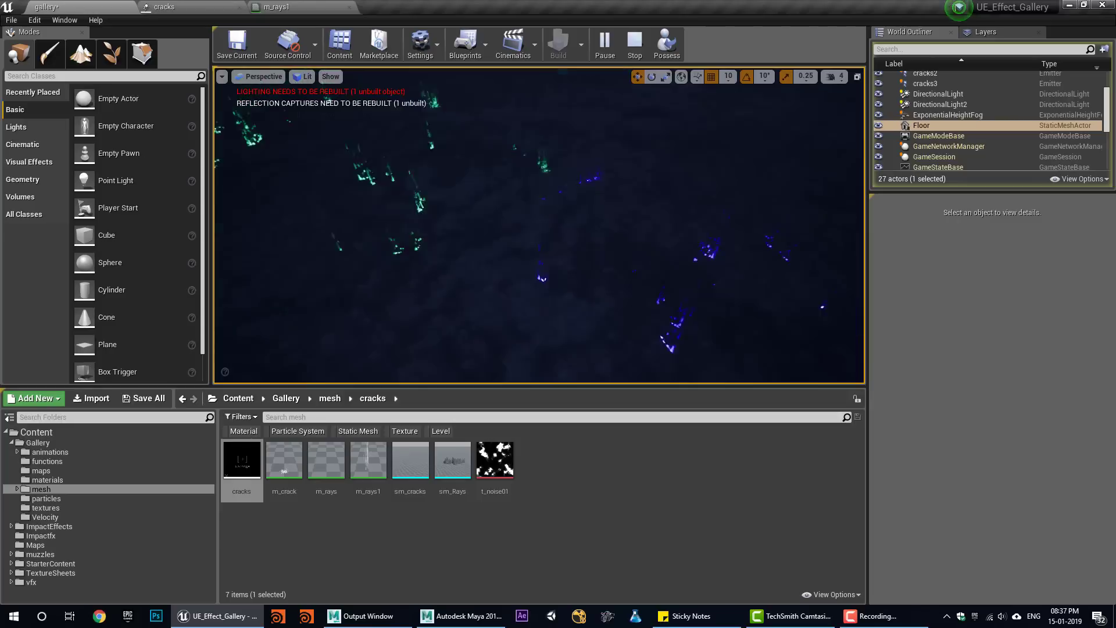
{"action": "left_click_drag", "start_coordinate": [499, 248], "coordinate": [494, 215], "text": "alt"}
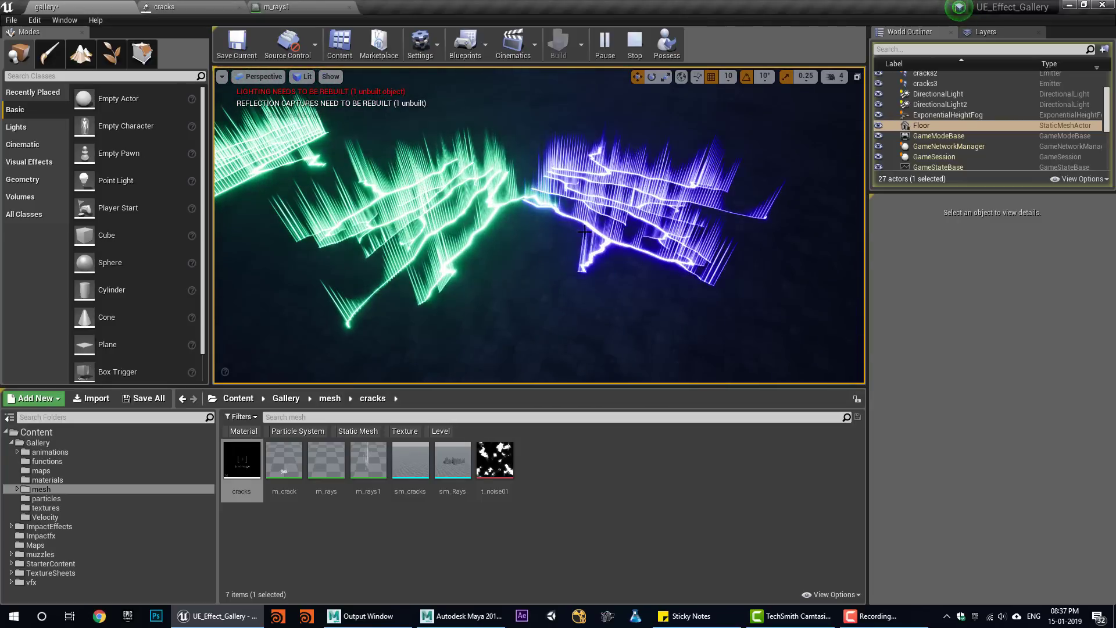
{"action": "left_click_drag", "start_coordinate": [414, 140], "coordinate": [375, 138], "text": "alt"}
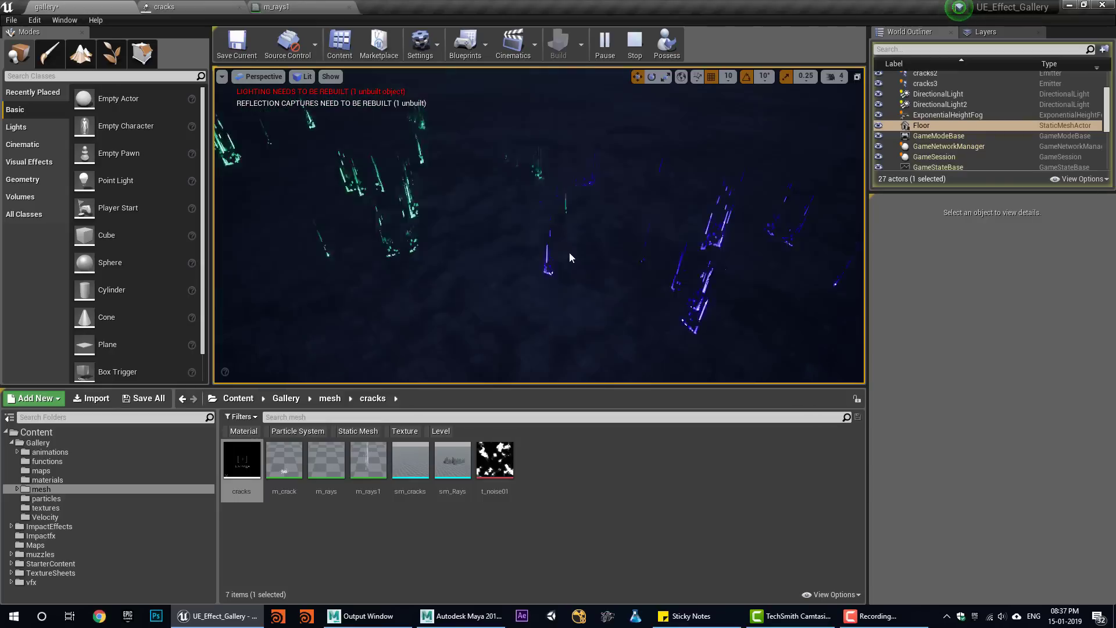
{"action": "middle_click_drag", "start_coordinate": [568, 256], "coordinate": [634, 265]}
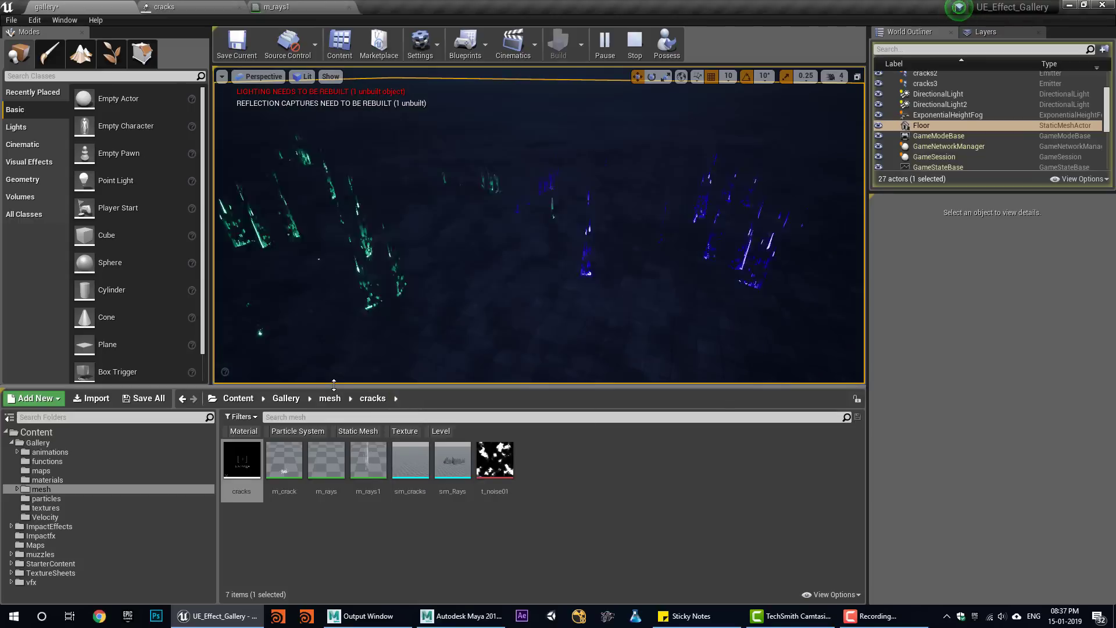
{"action": "mouse_move", "coordinate": [570, 315]}
{"action": "left_mouse_down", "text": "alt"}
{"action": "mouse_move", "coordinate": [555, 313]}
{"action": "mouse_move", "coordinate": [587, 321]}
{"action": "left_mouse_up", "text": "alt"}
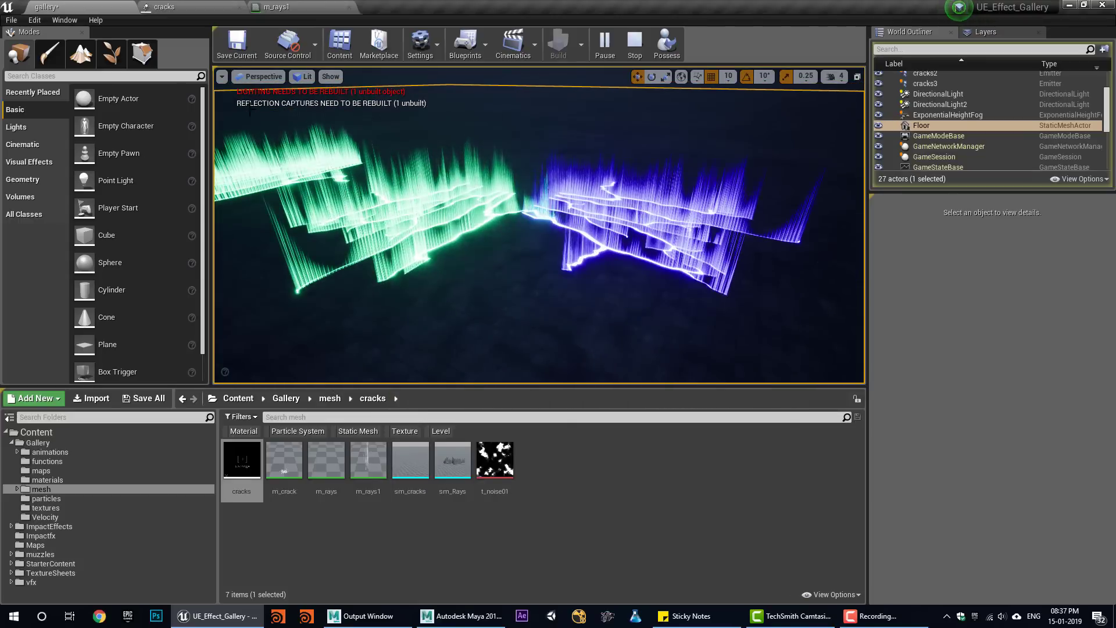
- Return to the cracks particle system, solo rays01, and open the m_crack material from the crack emitter's Required module to view its node graph
{"action": "left_click", "coordinate": [208, 6]}
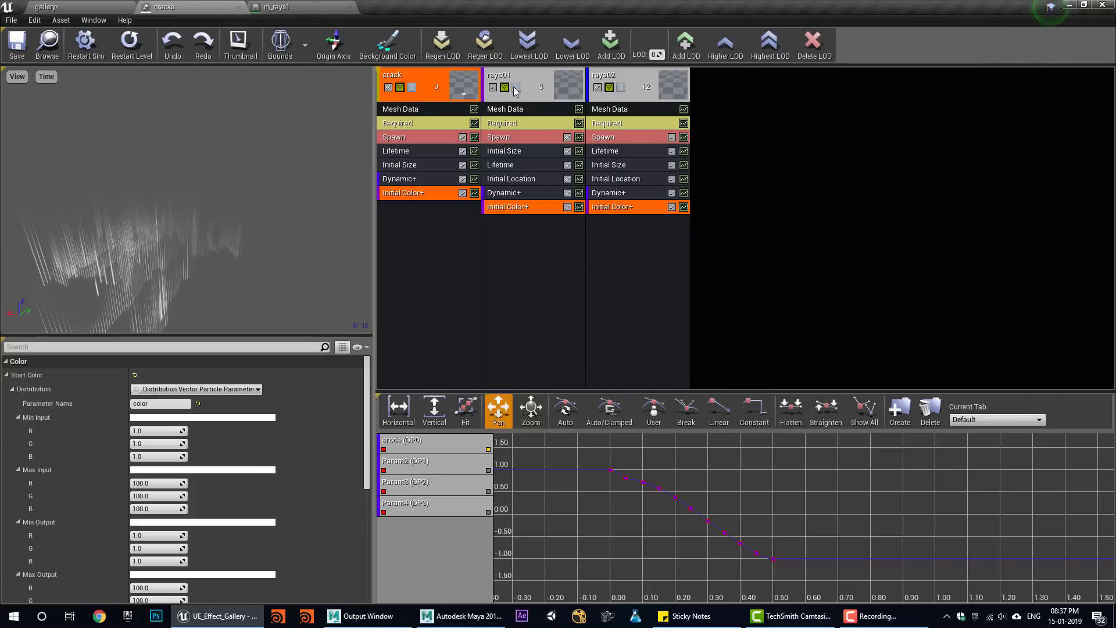
{"action": "left_click", "coordinate": [514, 92]}
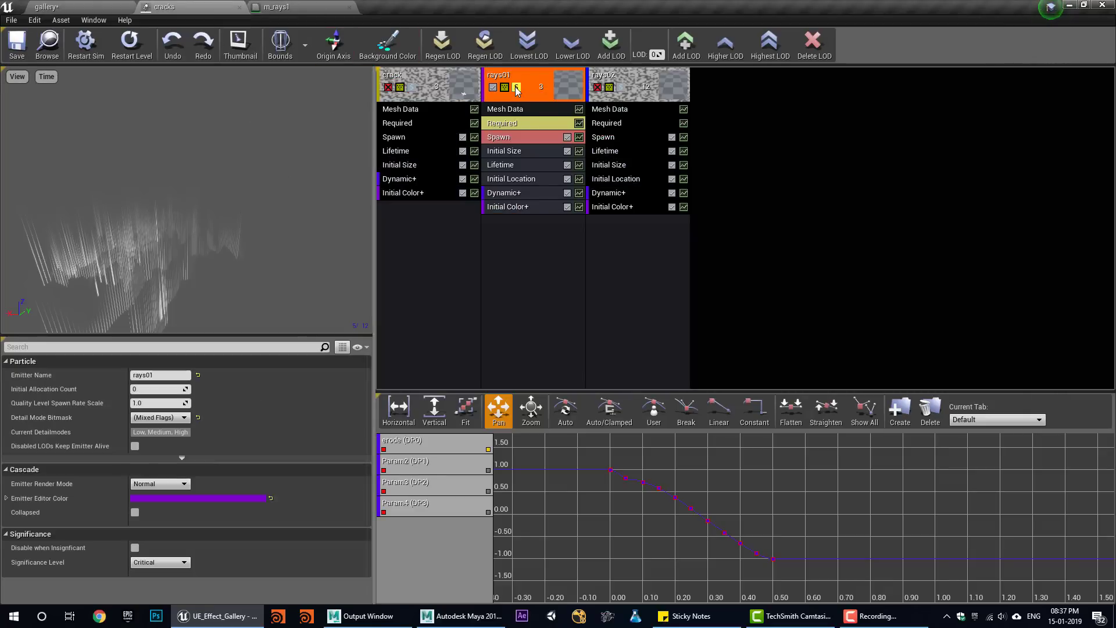
{"action": "left_click", "coordinate": [417, 121]}
{"action": "double_click", "coordinate": [148, 393]}
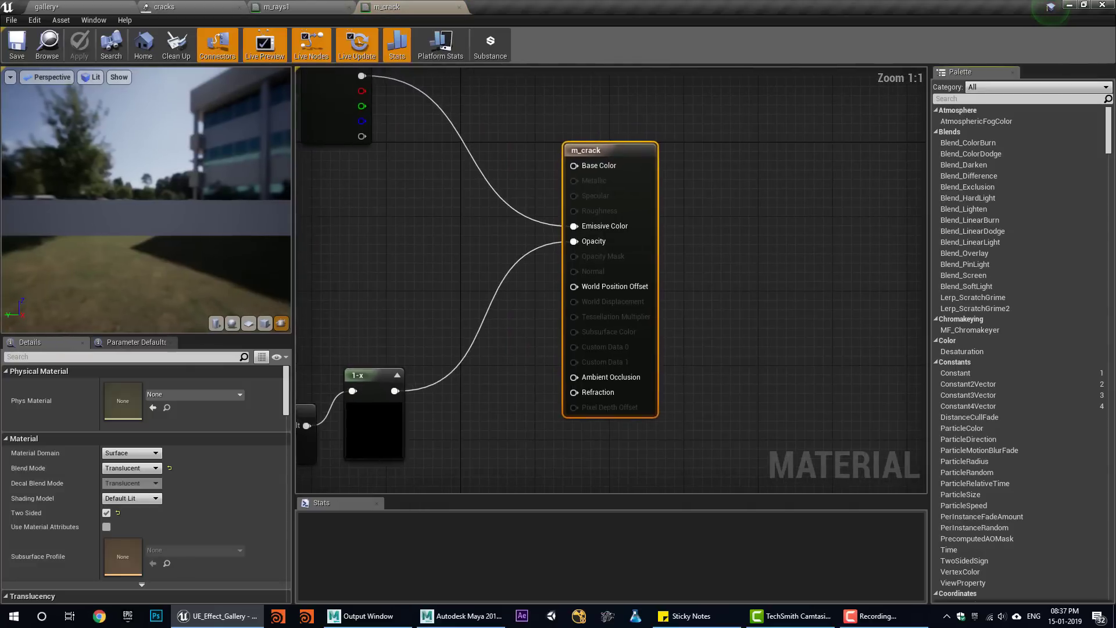
{"action": "scroll", "coordinate": [574, 319], "scroll_direction": "down", "scroll_amount": 6}
{"action": "scroll", "coordinate": [526, 292], "scroll_direction": "up", "scroll_amount": 3}
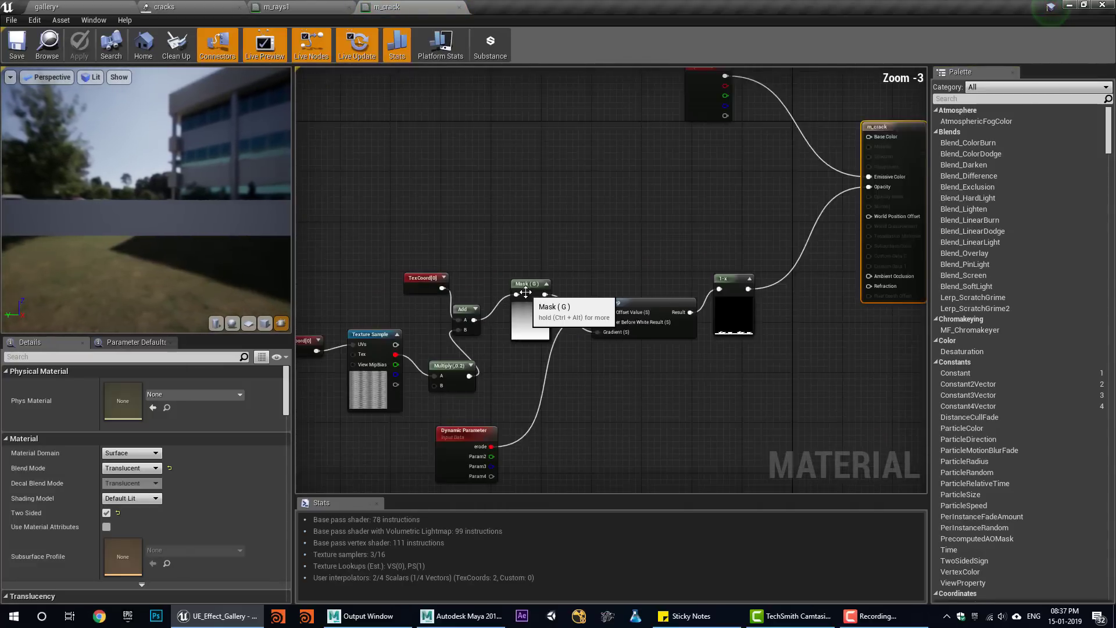
- Examine how m_crack builds its opacity, checking the settings of the texture sample, its TexCoord, the green mask and the ValueStep node
{"action": "scroll", "coordinate": [518, 280], "scroll_direction": "down", "scroll_amount": 1}
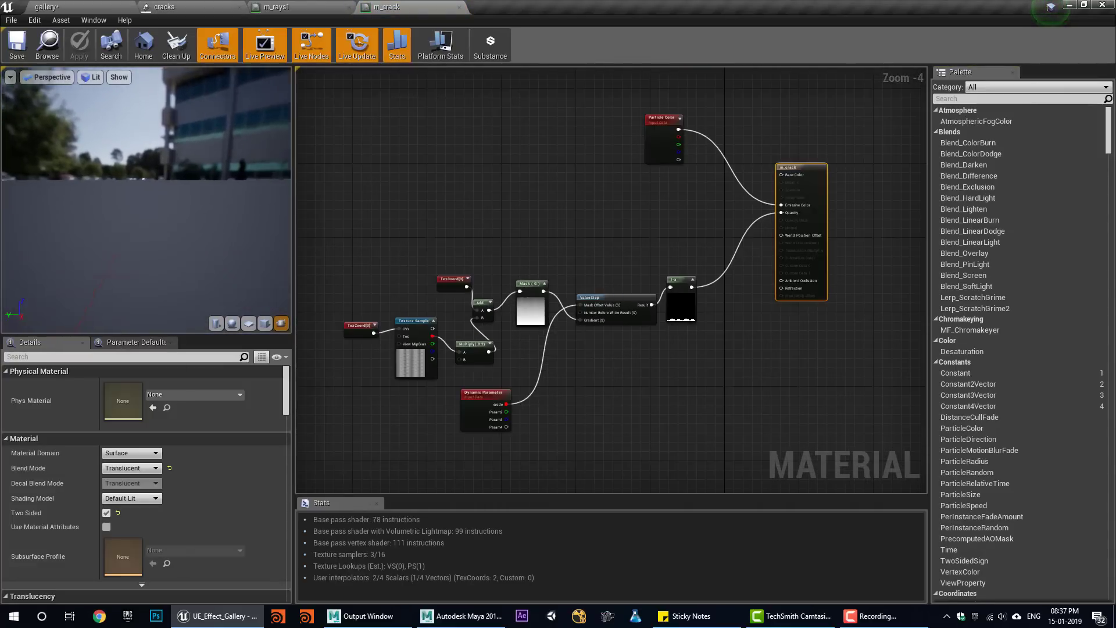
{"action": "scroll", "coordinate": [425, 346], "scroll_direction": "up", "scroll_amount": 3}
{"action": "left_click", "coordinate": [426, 349]}
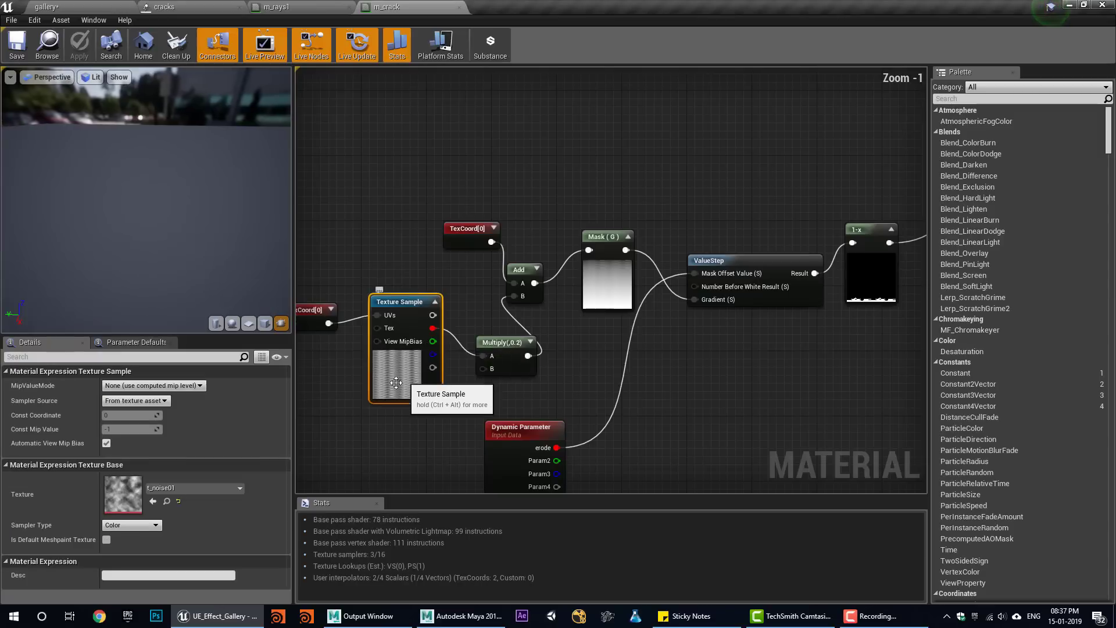
{"action": "right_click_drag", "start_coordinate": [426, 349], "coordinate": [524, 349]}
{"action": "left_click", "coordinate": [404, 310]}
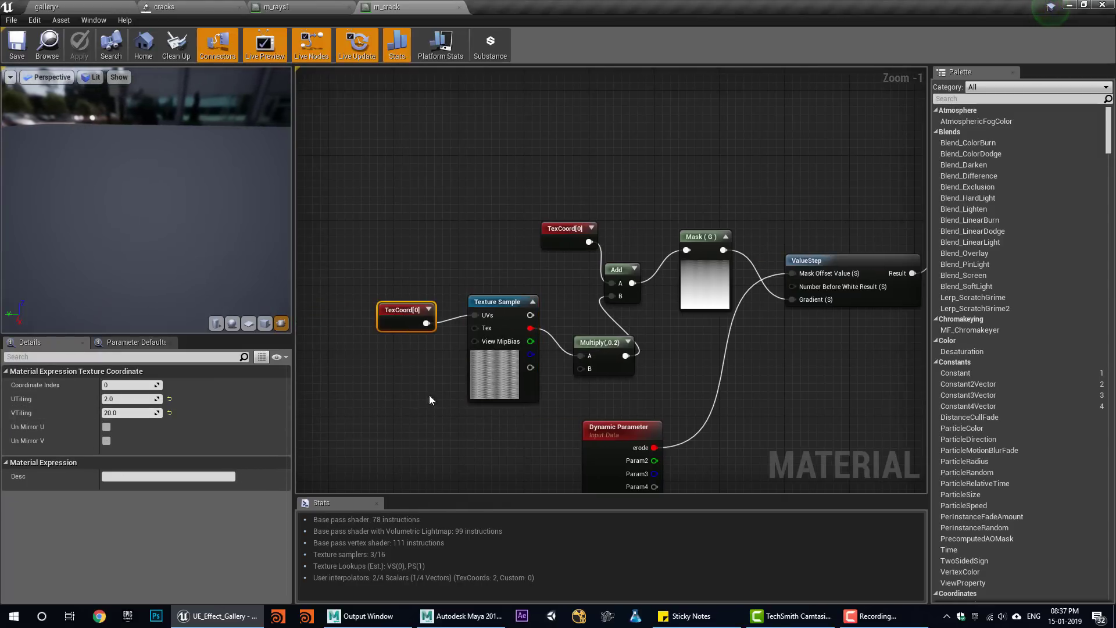
{"action": "right_click_drag", "start_coordinate": [706, 279], "coordinate": [549, 283]}
{"action": "left_click", "coordinate": [549, 283]}
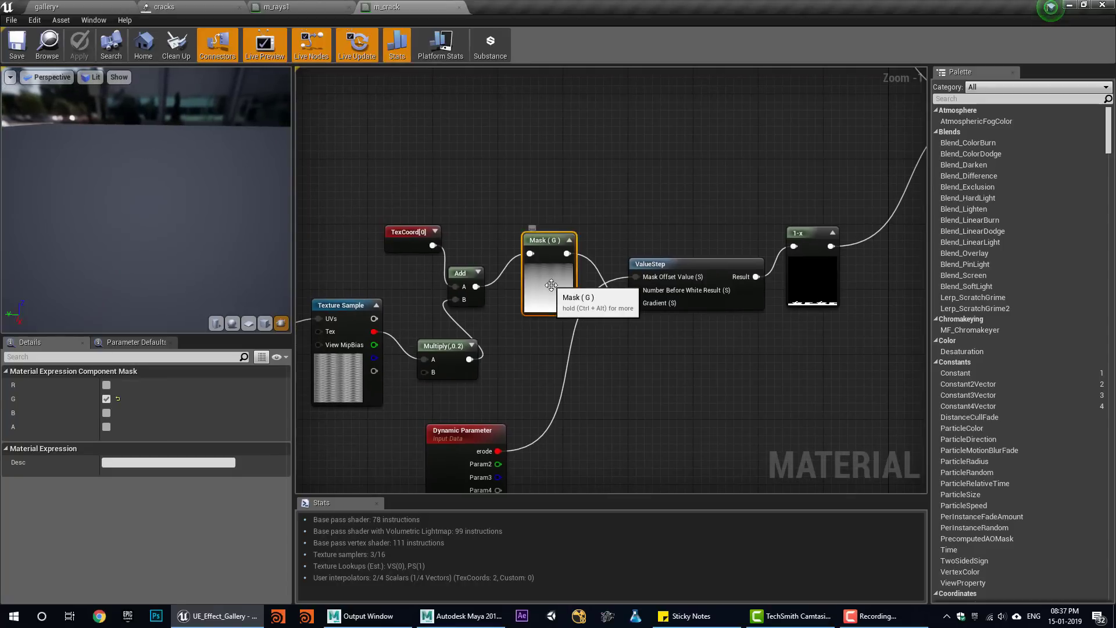
{"action": "left_click", "coordinate": [675, 264]}
{"action": "scroll", "coordinate": [686, 364], "scroll_direction": "down", "scroll_amount": 2}
{"action": "right_click_drag", "start_coordinate": [686, 365], "coordinate": [578, 325]}
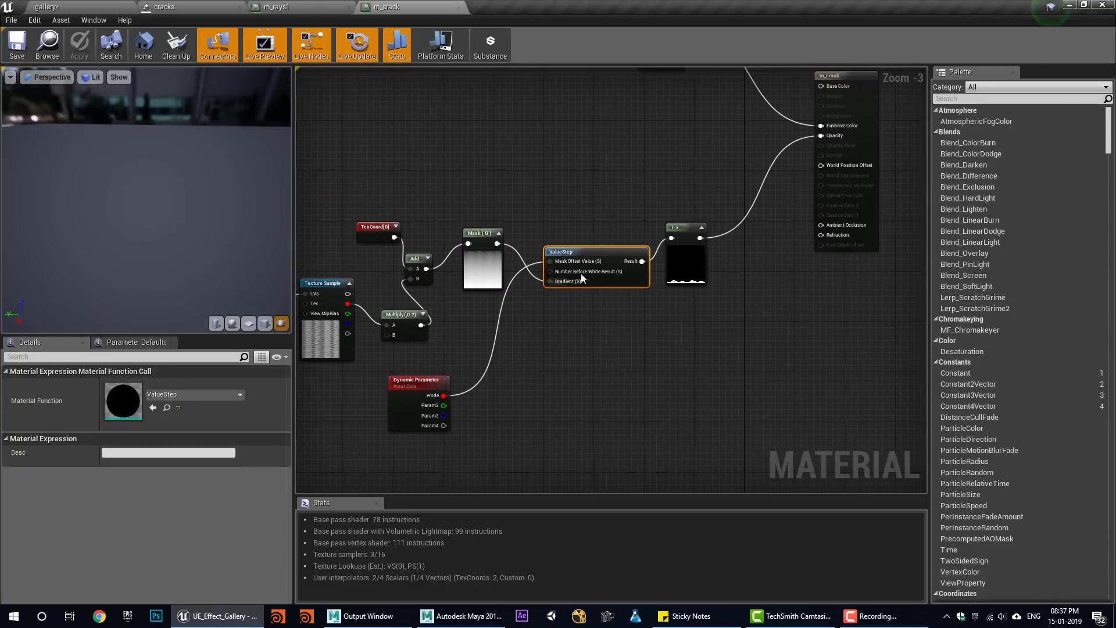
- Create a new material named value_step in the level project's mesh/cracks folder and open it for editing
{"action": "left_click", "coordinate": [59, 5]}
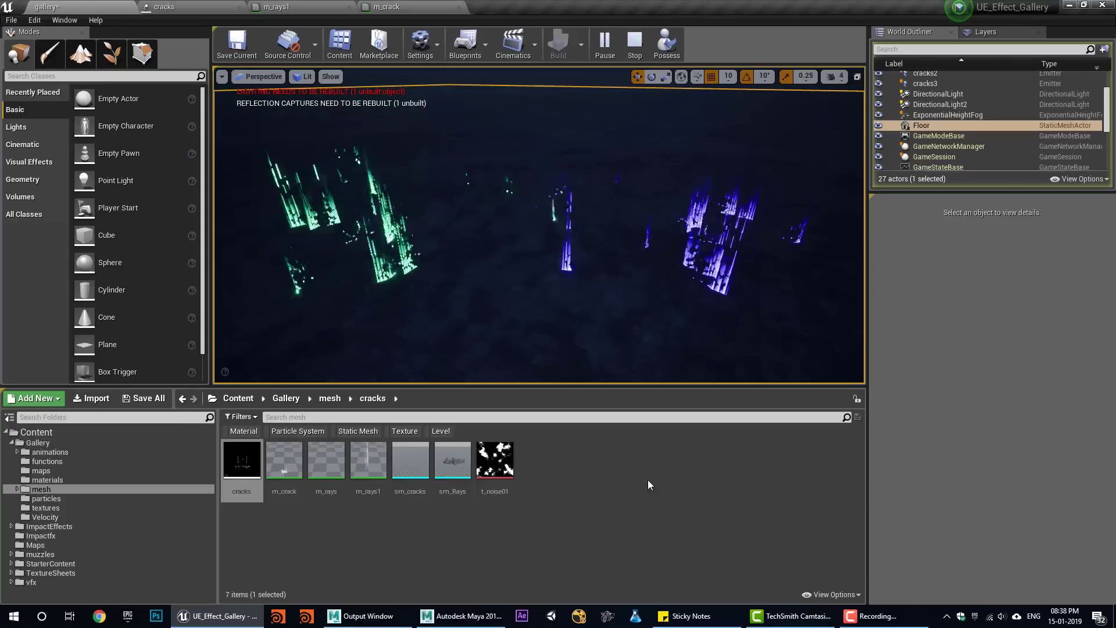
{"action": "right_click", "coordinate": [631, 493]}
{"action": "left_click", "coordinate": [691, 263]}
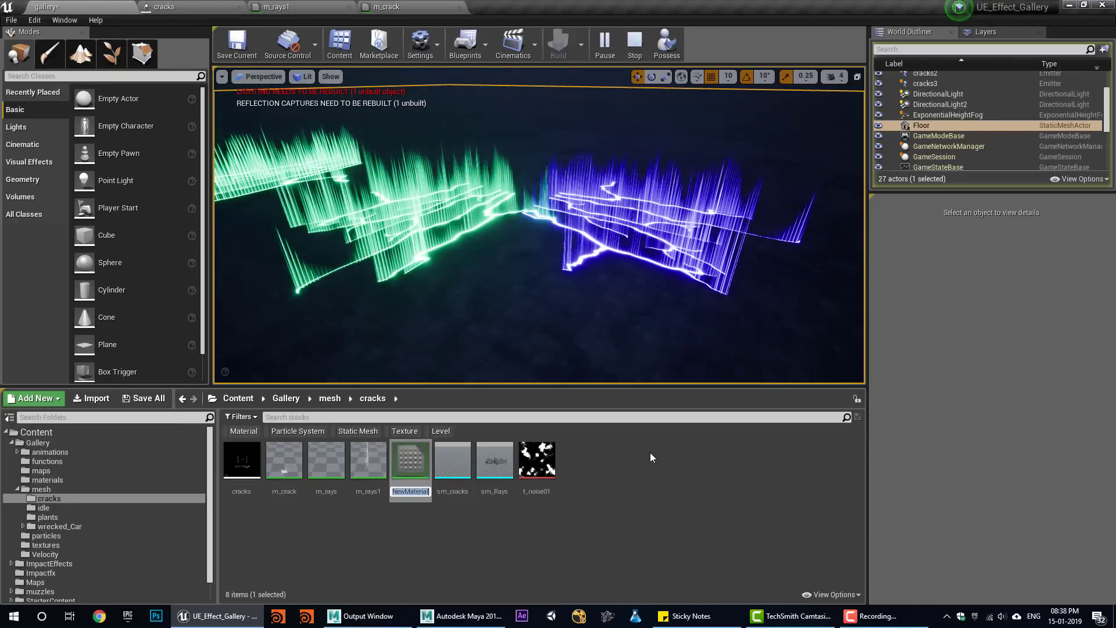
{"action": "type", "text": "velue"}
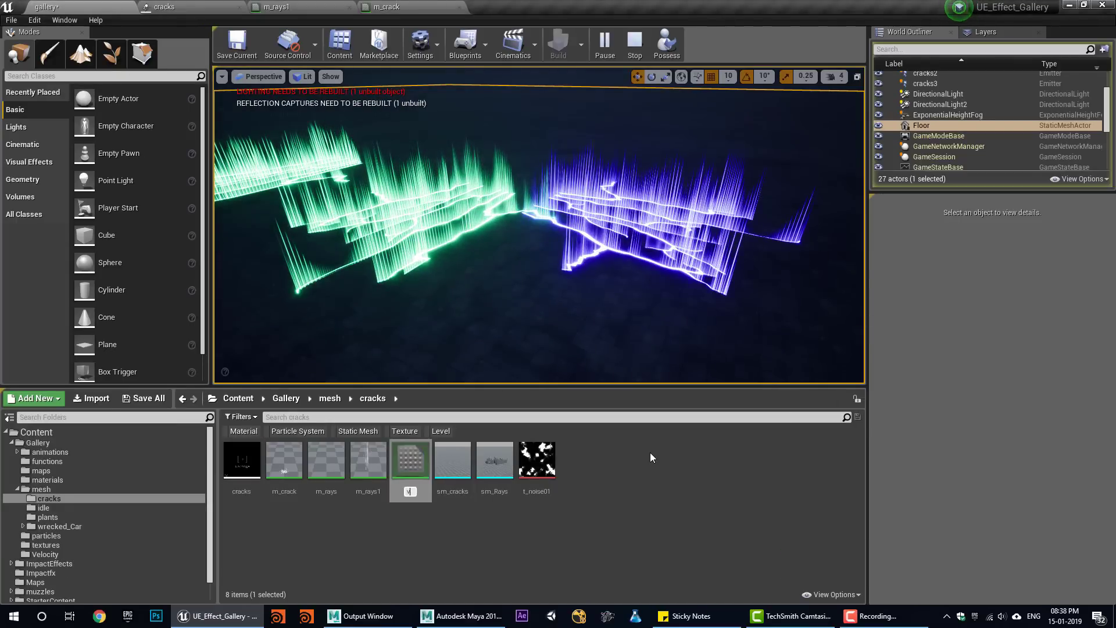
{"action": "type", "text": "_step"}
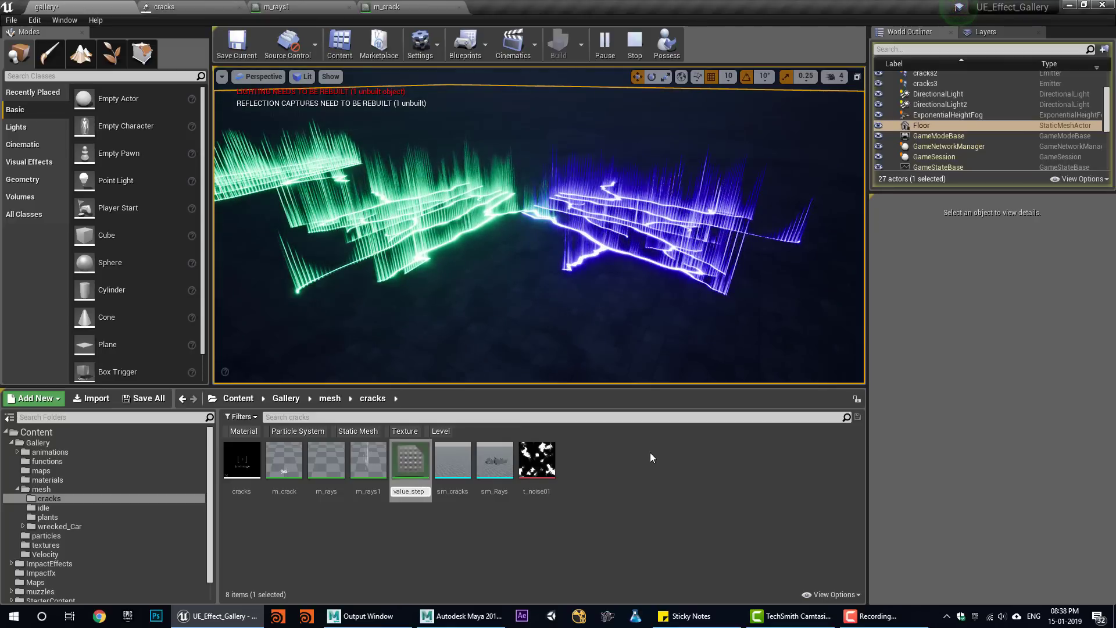
{"action": "key", "text": "Return"}
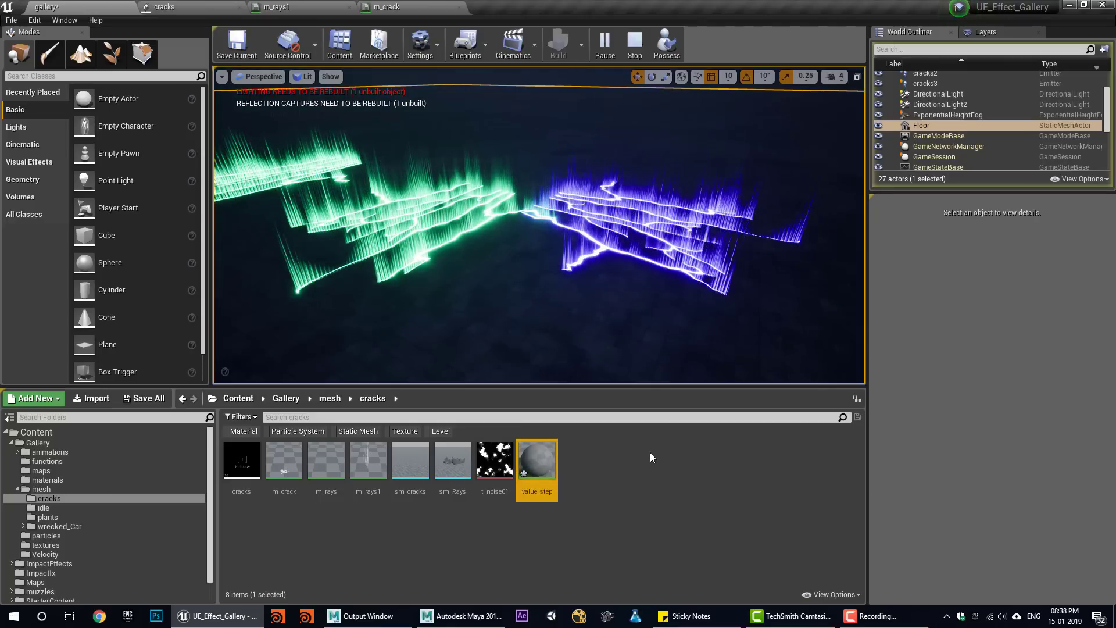
{"action": "key", "text": "Return"}
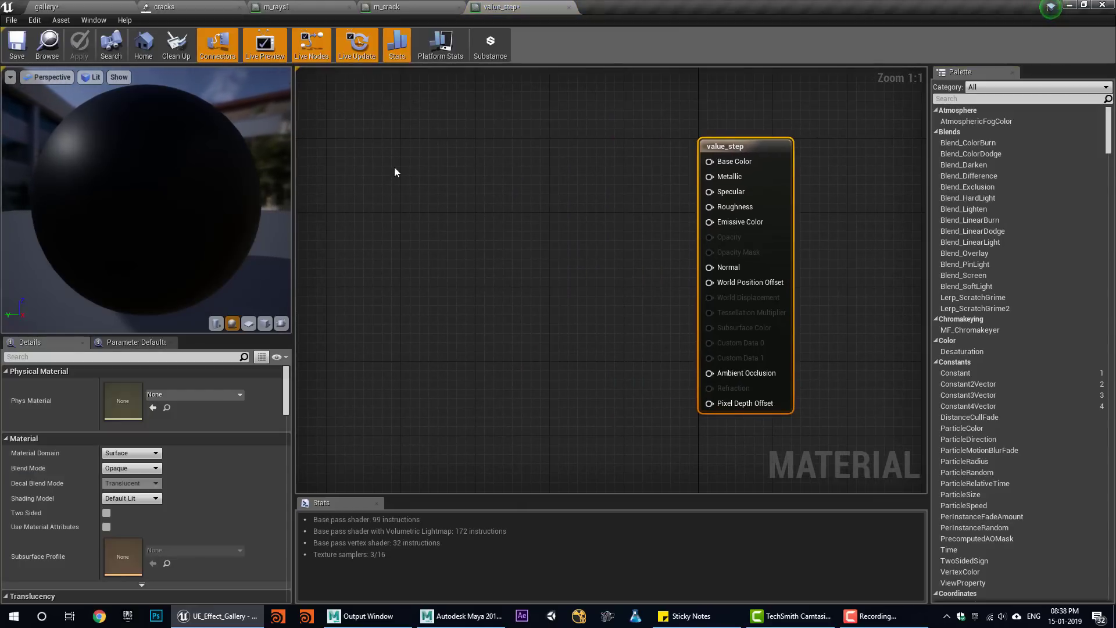
- Add a TexCoord node and a ComponentMask node, wire them together, and connect the mask to Emissive Color
{"action": "left_click", "coordinate": [393, 155]}
{"action": "left_click_drag", "start_coordinate": [415, 179], "coordinate": [366, 198]}
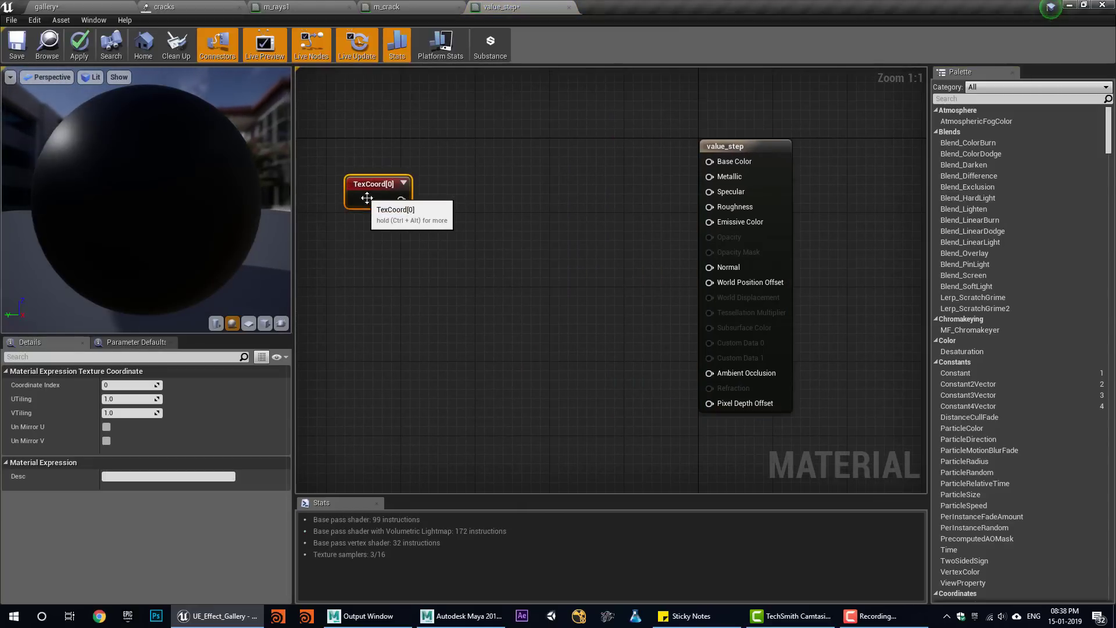
{"action": "right_click", "coordinate": [440, 189]}
{"action": "type", "text": "comp"}
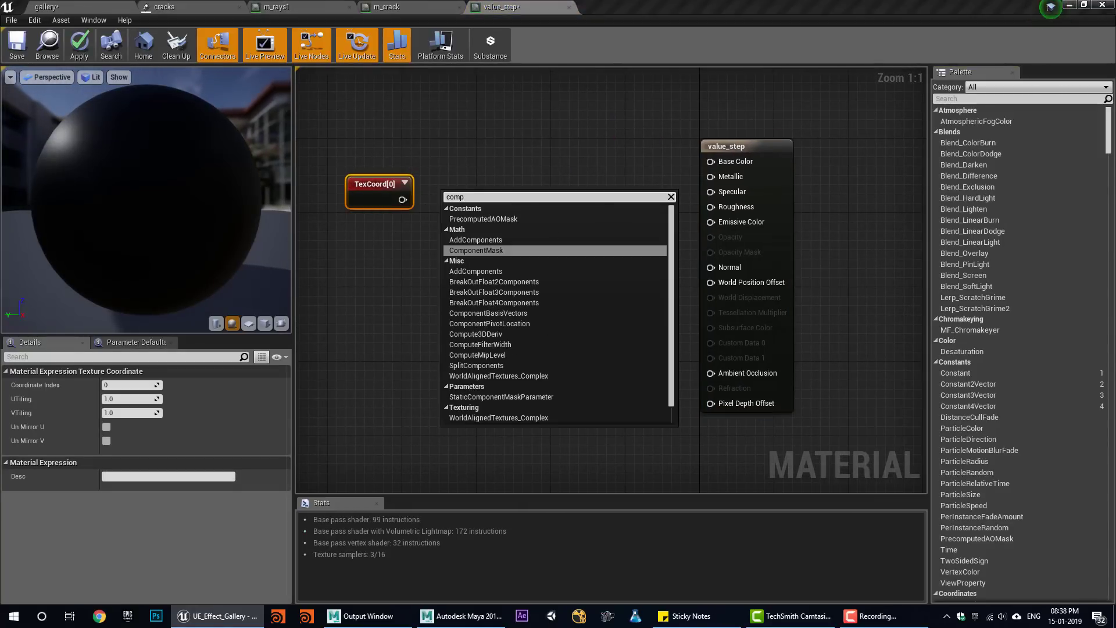
{"action": "key", "text": "Return"}
{"action": "left_click_drag", "start_coordinate": [445, 219], "coordinate": [703, 217]}
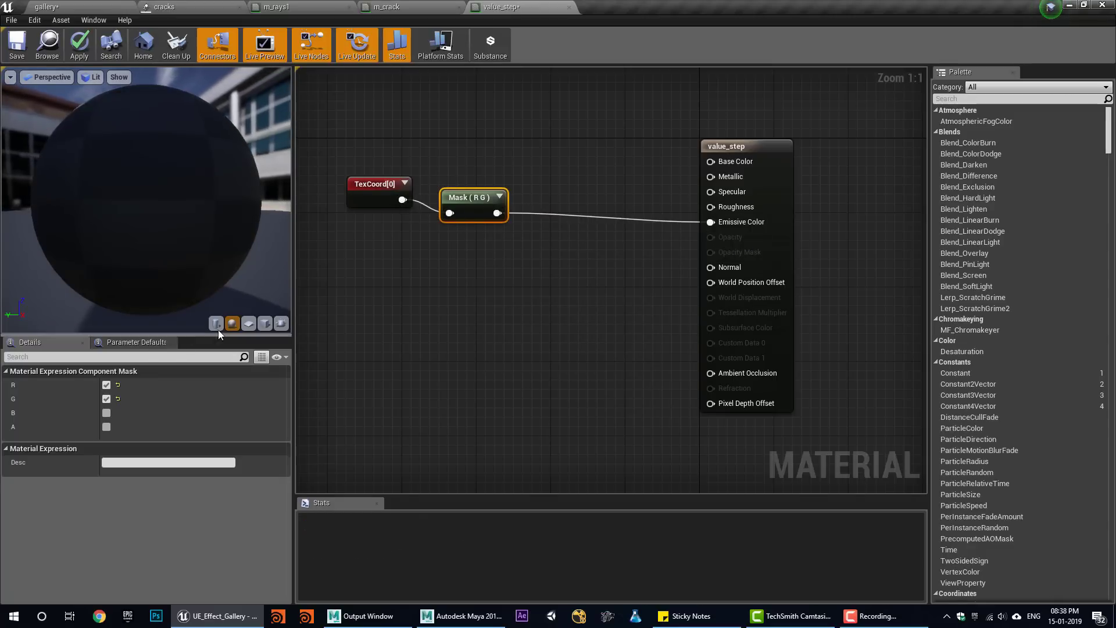
- Preview the material on a cube and compare the mask's red and green channels, leaving only G enabled
{"action": "left_click", "coordinate": [266, 324]}
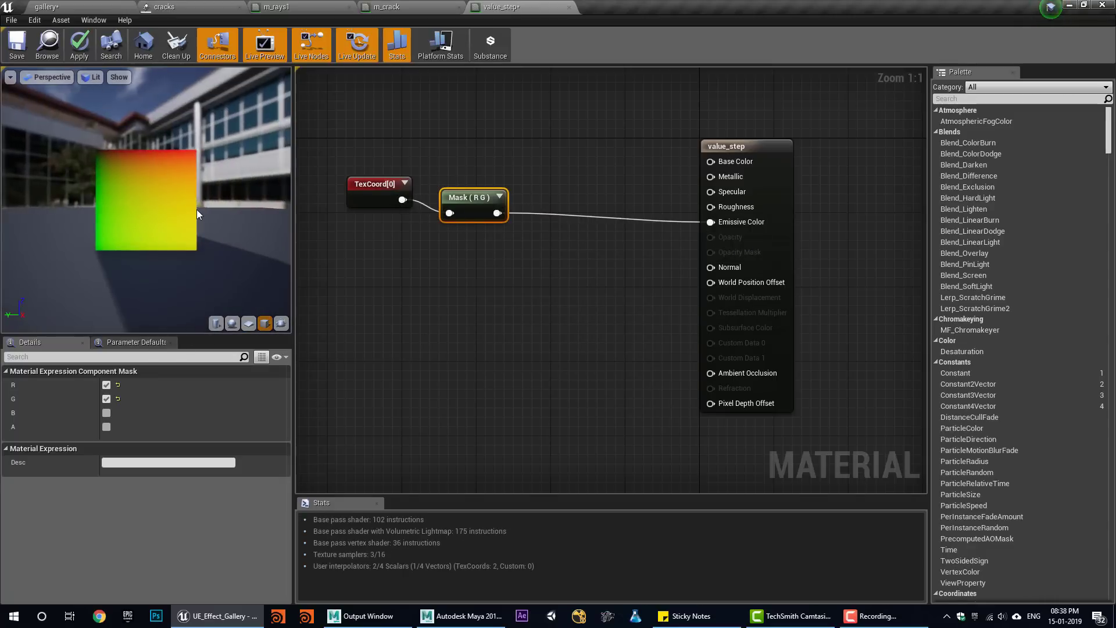
{"action": "left_click", "coordinate": [106, 399]}
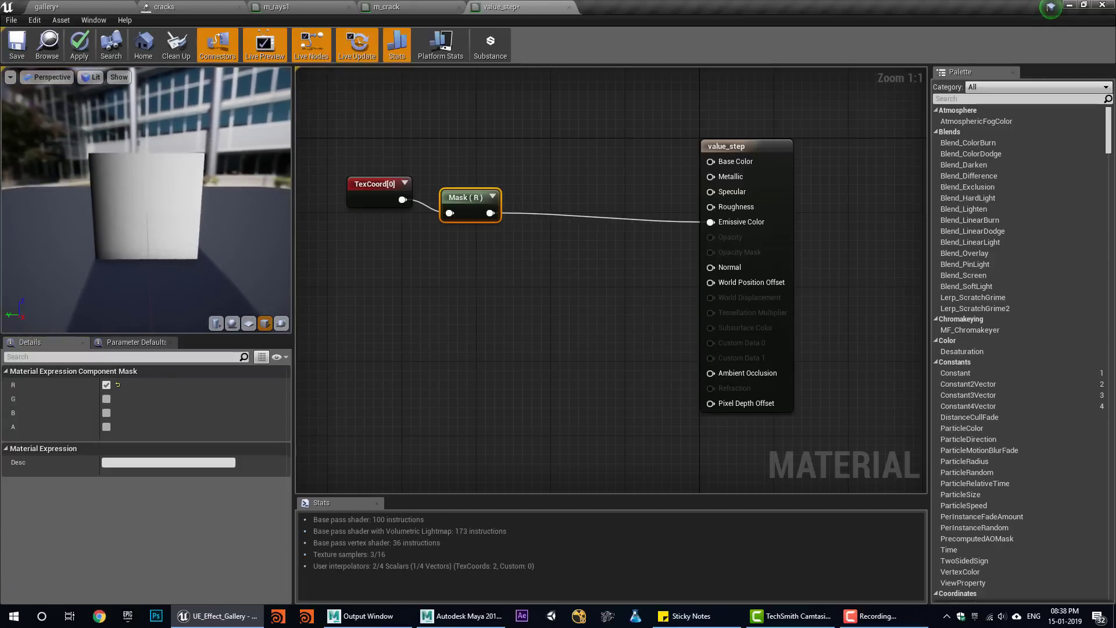
{"action": "left_click", "coordinate": [106, 385]}
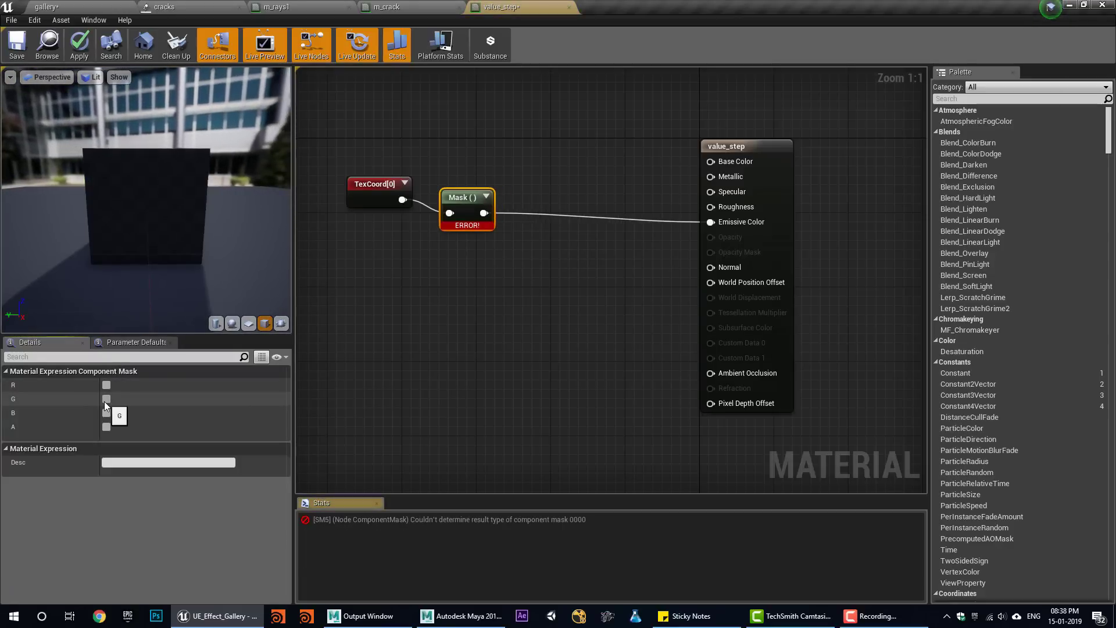
{"action": "left_click", "coordinate": [106, 400]}
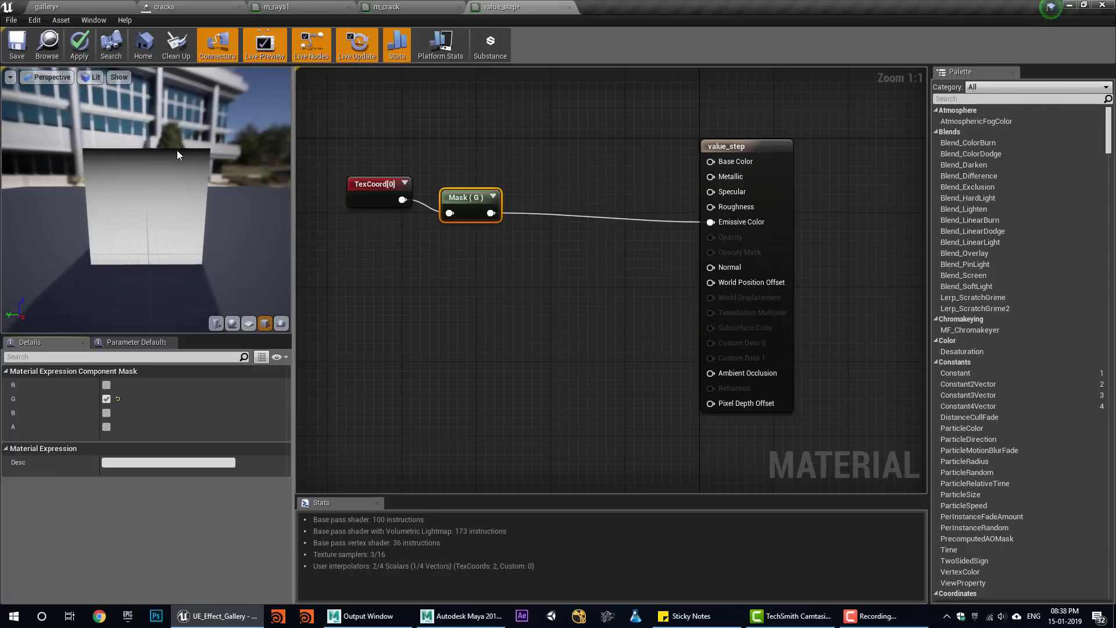
- Add a ValueStep node between the mask and the output, linking the mask to Gradient and Result to Emissive Color
{"action": "right_click", "coordinate": [522, 271]}
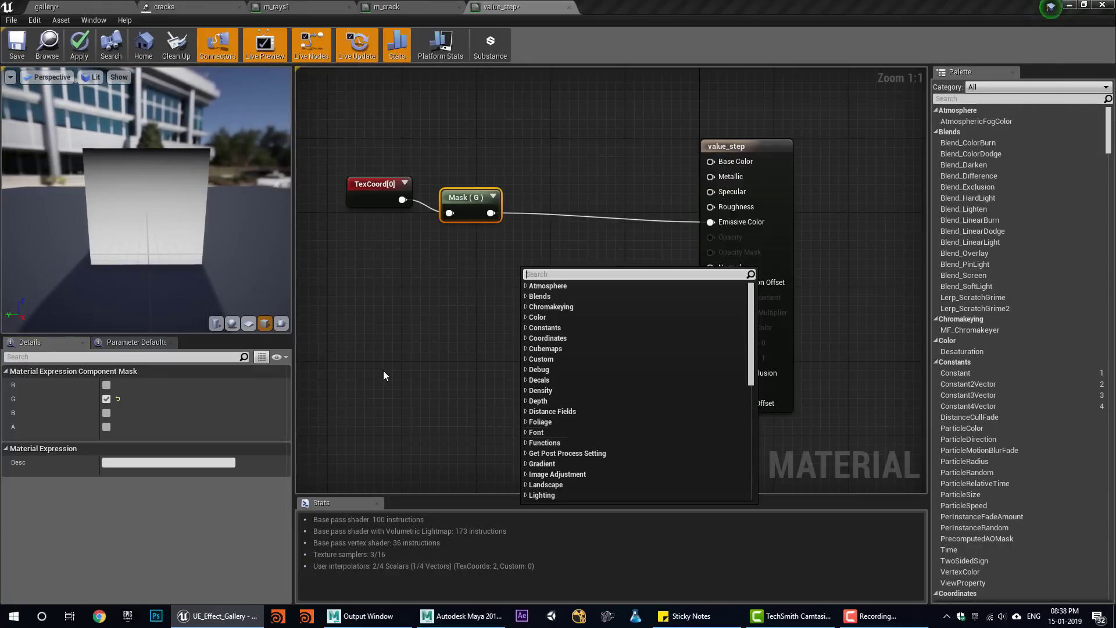
{"action": "type", "text": "value"}
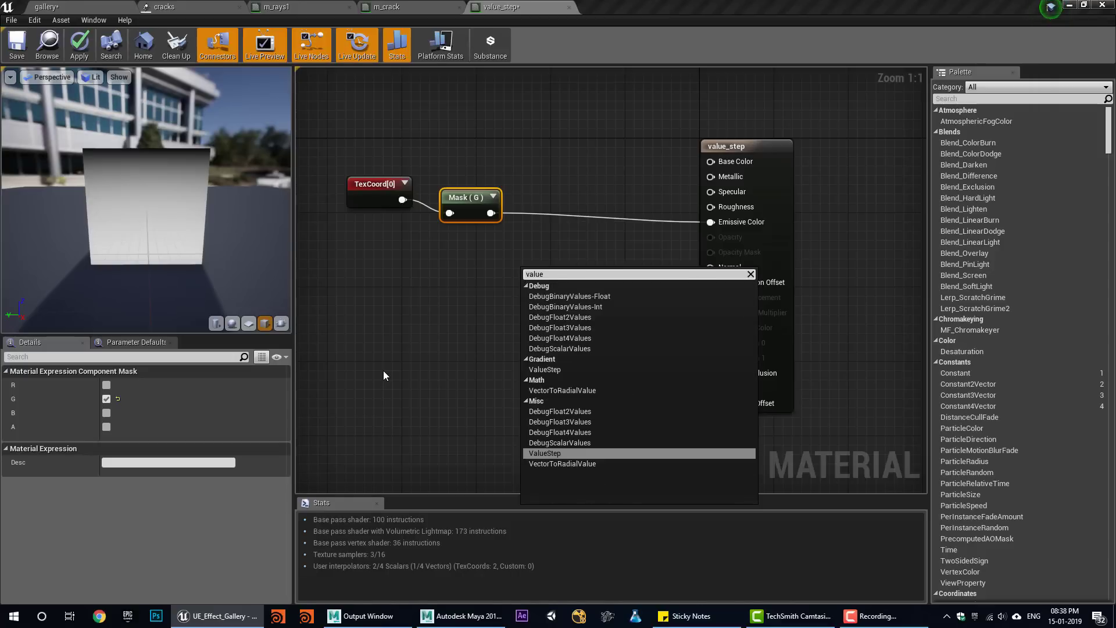
{"action": "key", "text": "Return"}
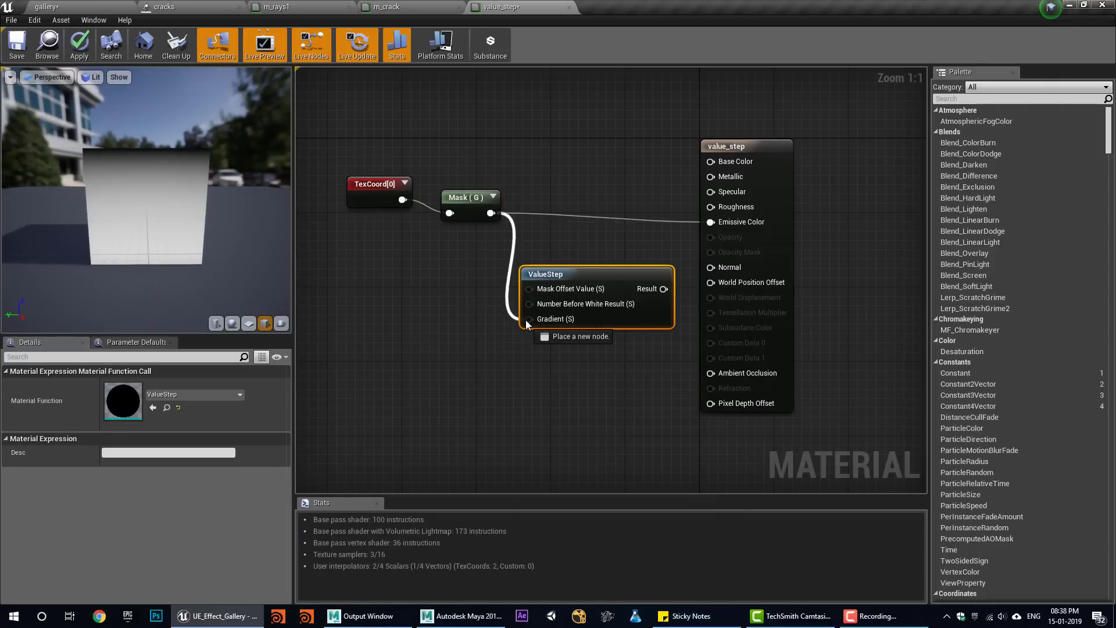
{"action": "left_click_drag", "start_coordinate": [528, 324], "coordinate": [530, 319]}
{"action": "left_click_drag", "start_coordinate": [665, 289], "coordinate": [750, 221]}
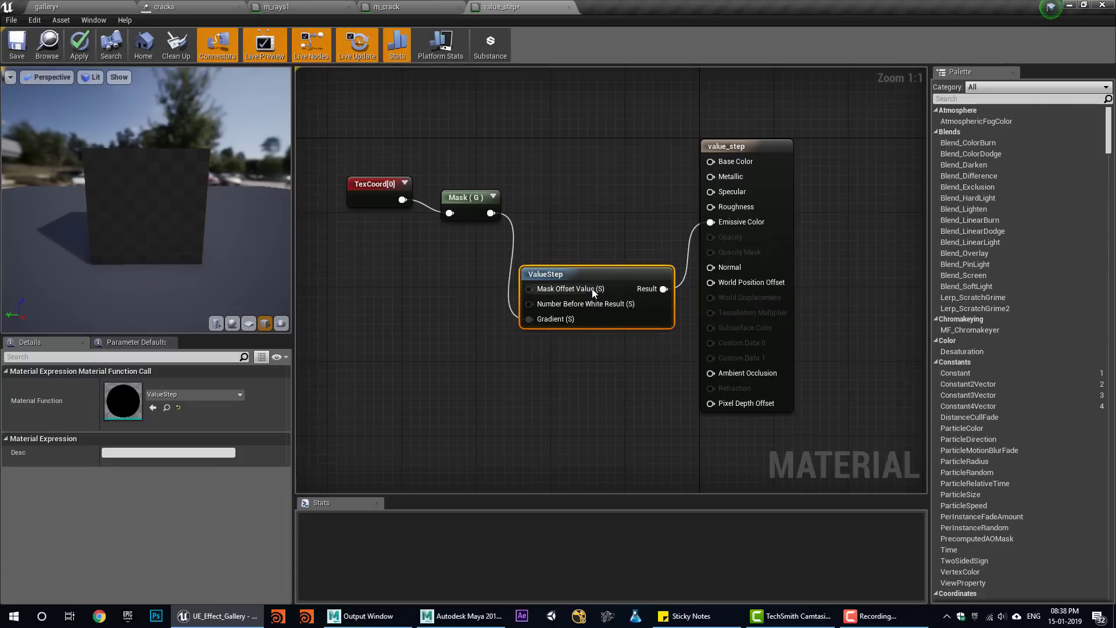
{"action": "left_click_drag", "start_coordinate": [588, 271], "coordinate": [600, 218]}
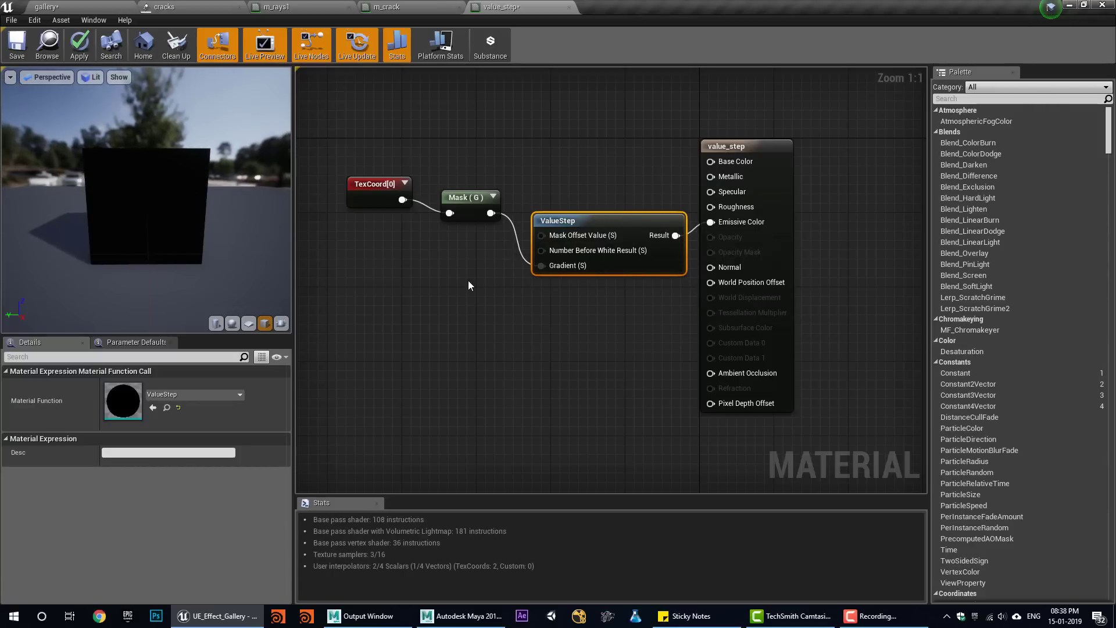
- Connect a Constant node to ValueStep's Mask Offset Value and vary its value from about 0.86 to about 2.15
{"action": "left_click_drag", "start_coordinate": [460, 298], "coordinate": [543, 236]}
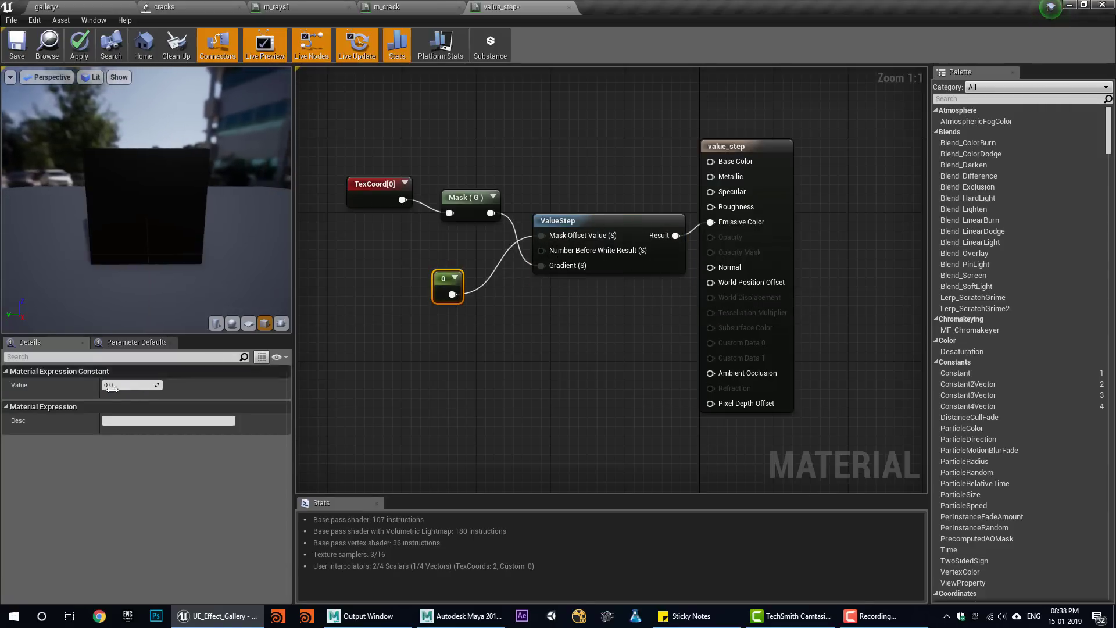
{"action": "left_click_drag", "start_coordinate": [119, 386], "coordinate": [135, 385]}
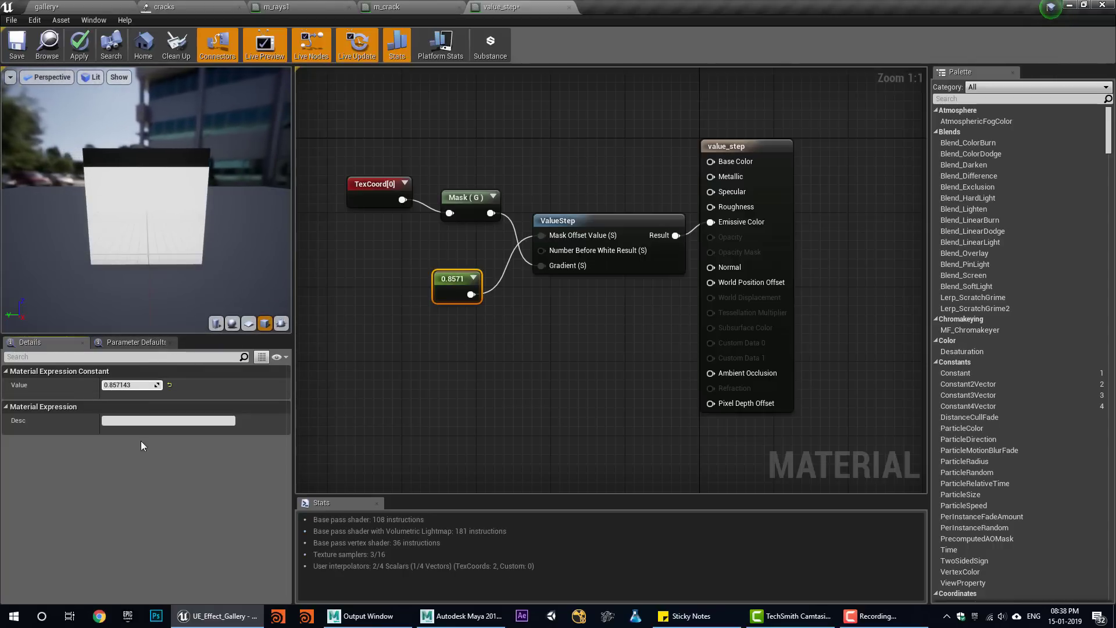
{"action": "left_click_drag", "start_coordinate": [131, 385], "coordinate": [138, 388]}
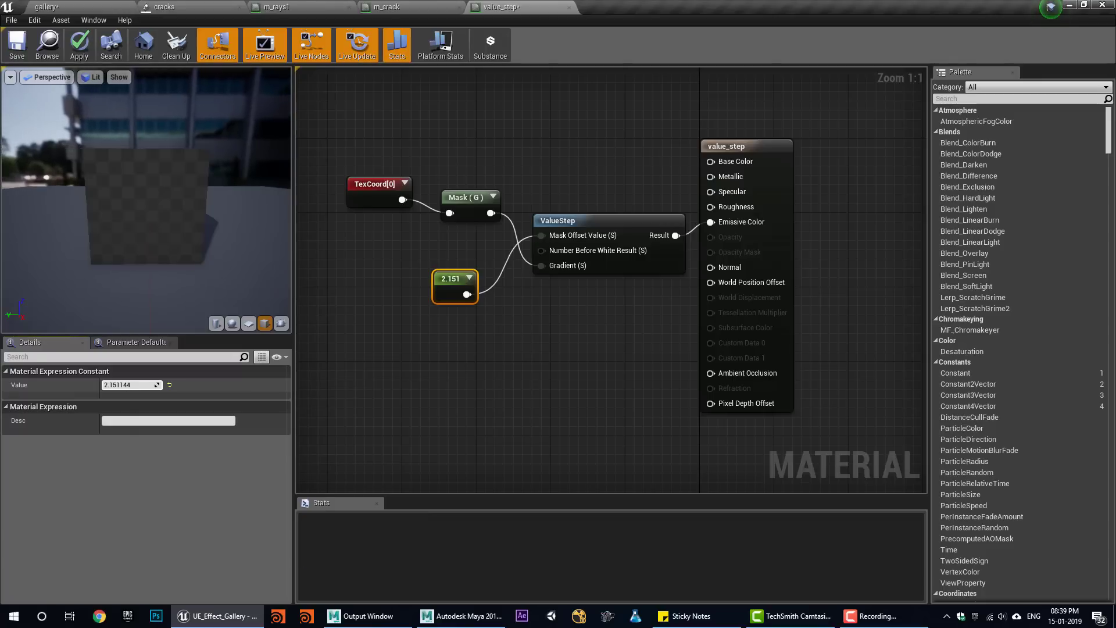
- Test the Mask Offset Value constant at 1 and 0, and set it to 0.5
{"action": "left_click", "coordinate": [131, 388]}
{"action": "type", "text": "1"}
{"action": "key", "text": "Return"}
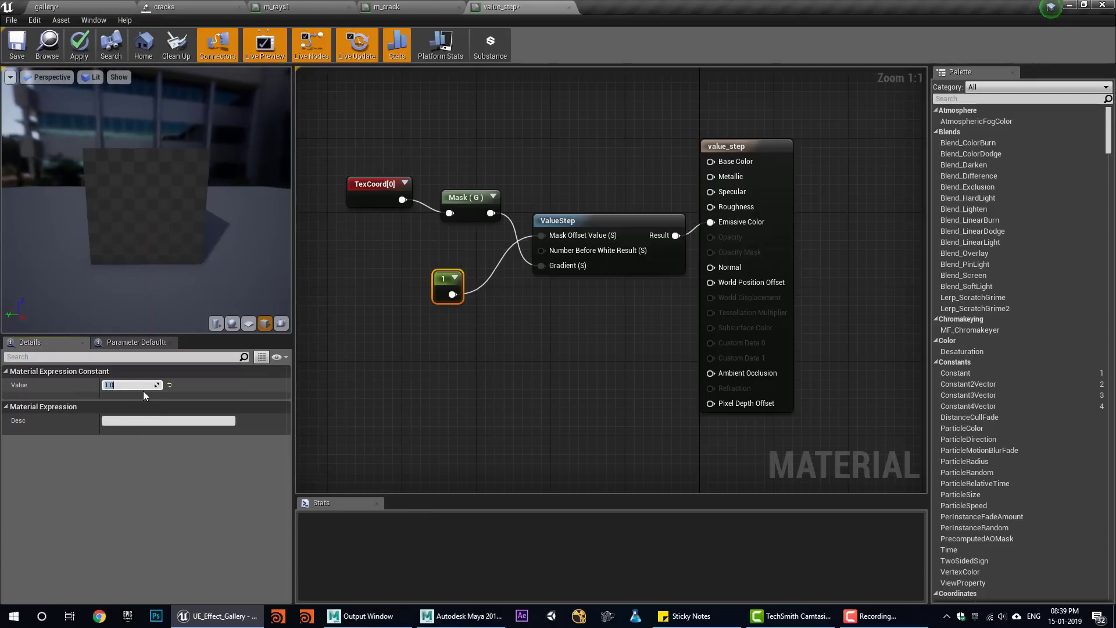
{"action": "type", "text": "0"}
{"action": "key", "text": "Return"}
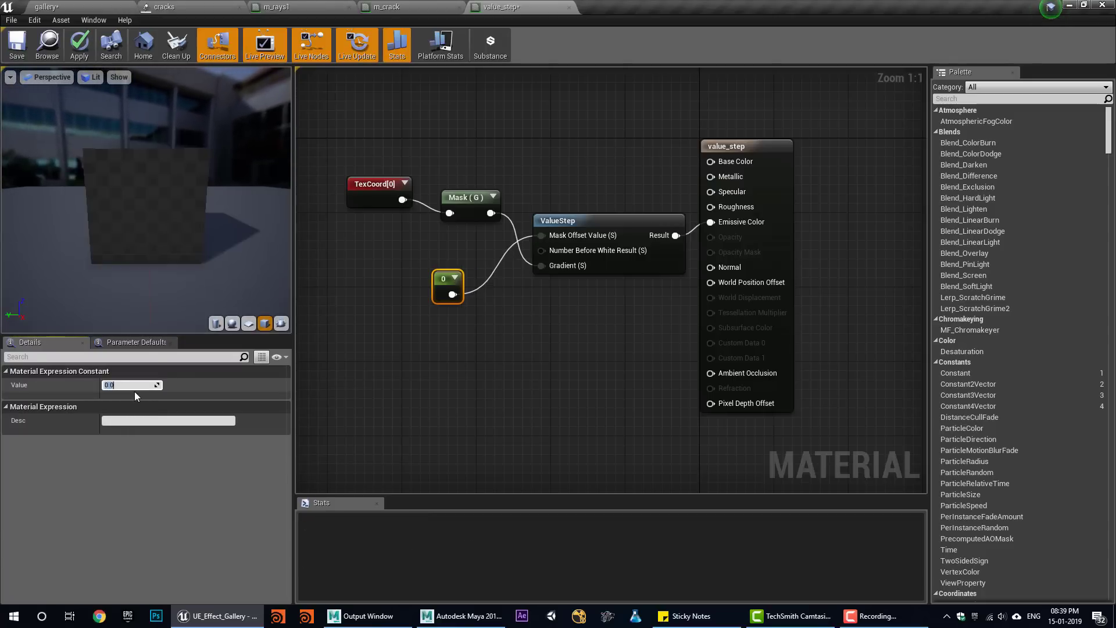
{"action": "type", "text": ".5"}
{"action": "key", "text": "Return"}
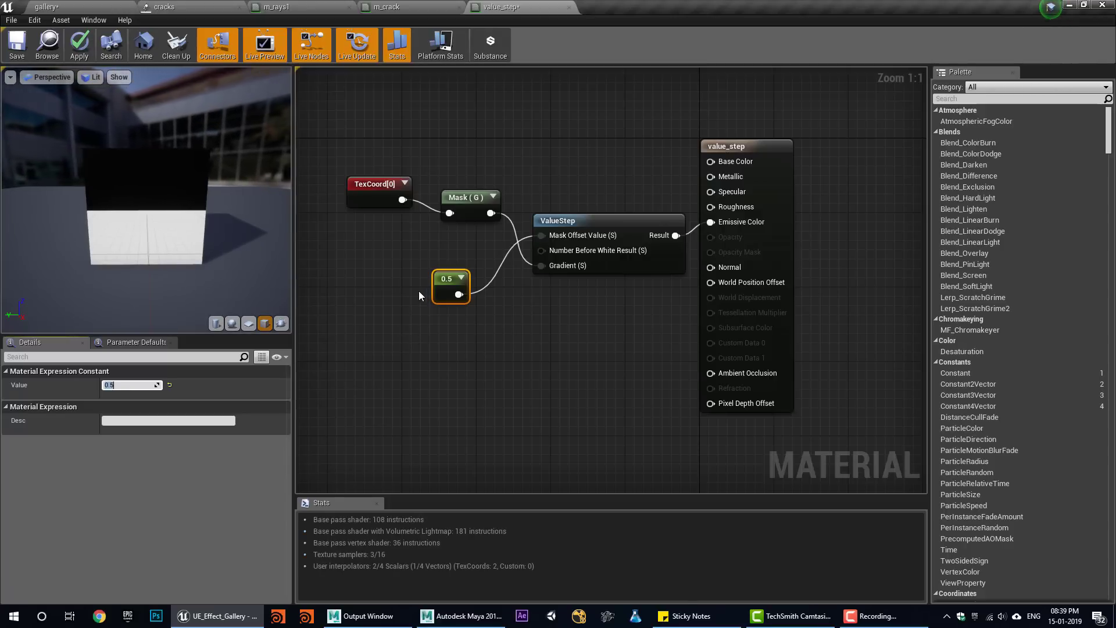
- Add a Dynamic Parameter node below the constant as a possible Mask Offset Value source, and delete it again
{"action": "right_click", "coordinate": [401, 340]}
{"action": "type", "text": "dyna"}
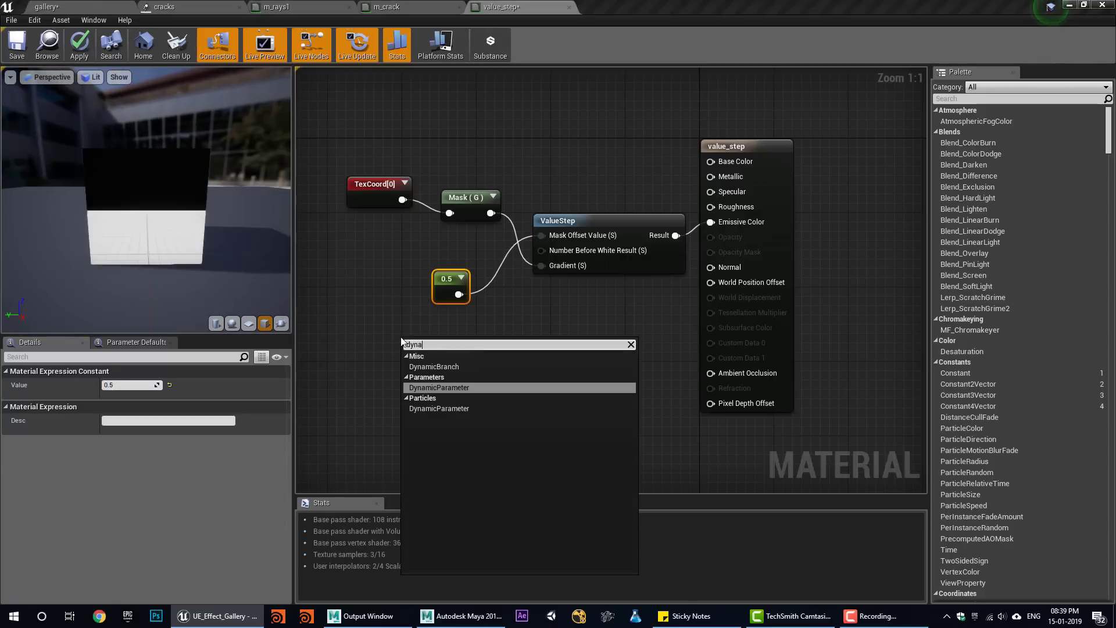
{"action": "key", "text": "Return"}
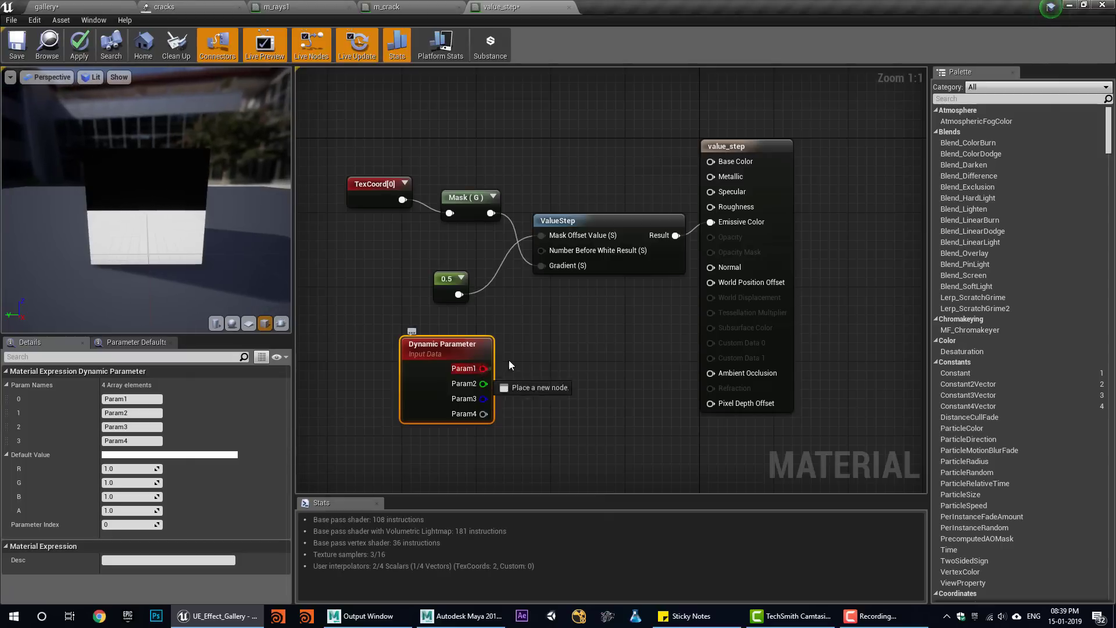
{"action": "left_click_drag", "start_coordinate": [549, 242], "coordinate": [512, 392]}
{"action": "left_click", "coordinate": [423, 384]}
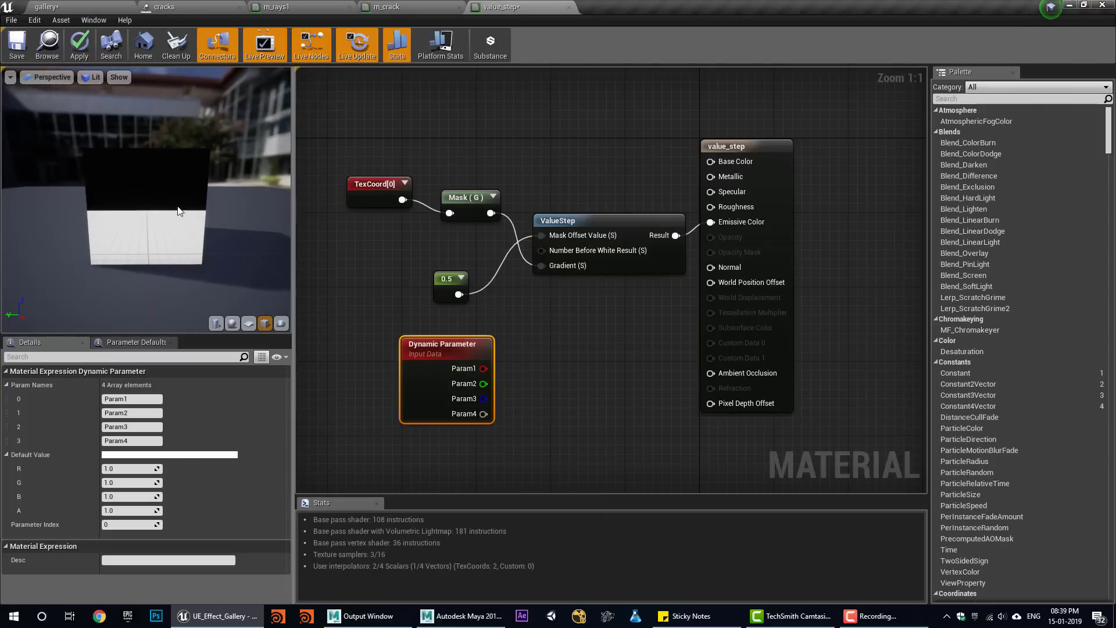
{"action": "key", "text": "Delete"}
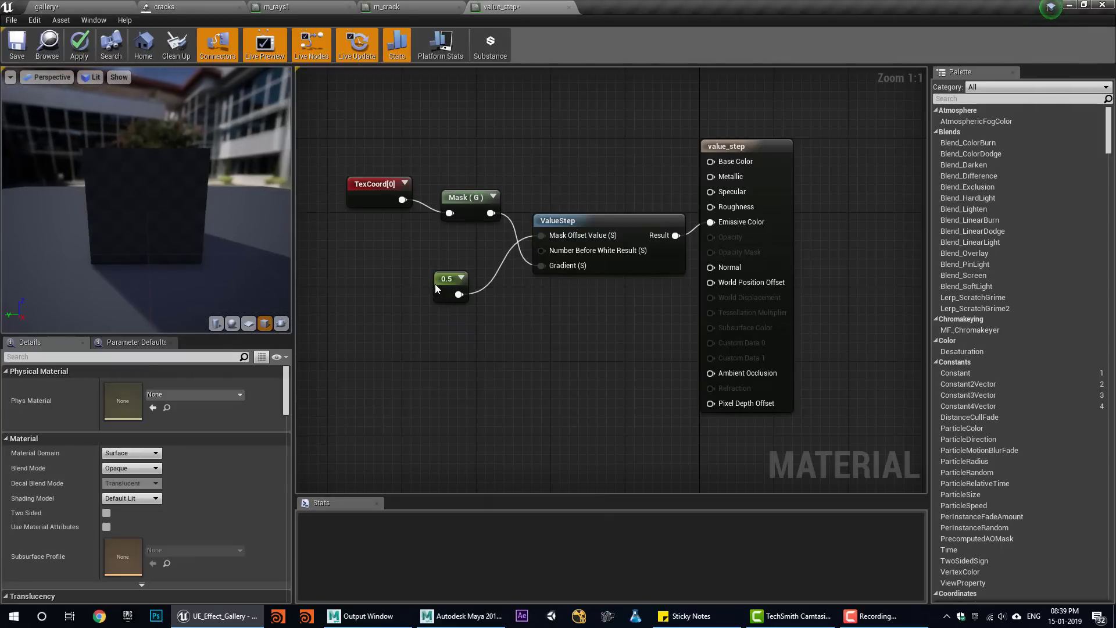
- Move the TexCoord and Mask nodes together and the 0.5 constant farther from ValueStep to spread out the graph
{"action": "left_click_drag", "start_coordinate": [334, 160], "coordinate": [408, 227]}
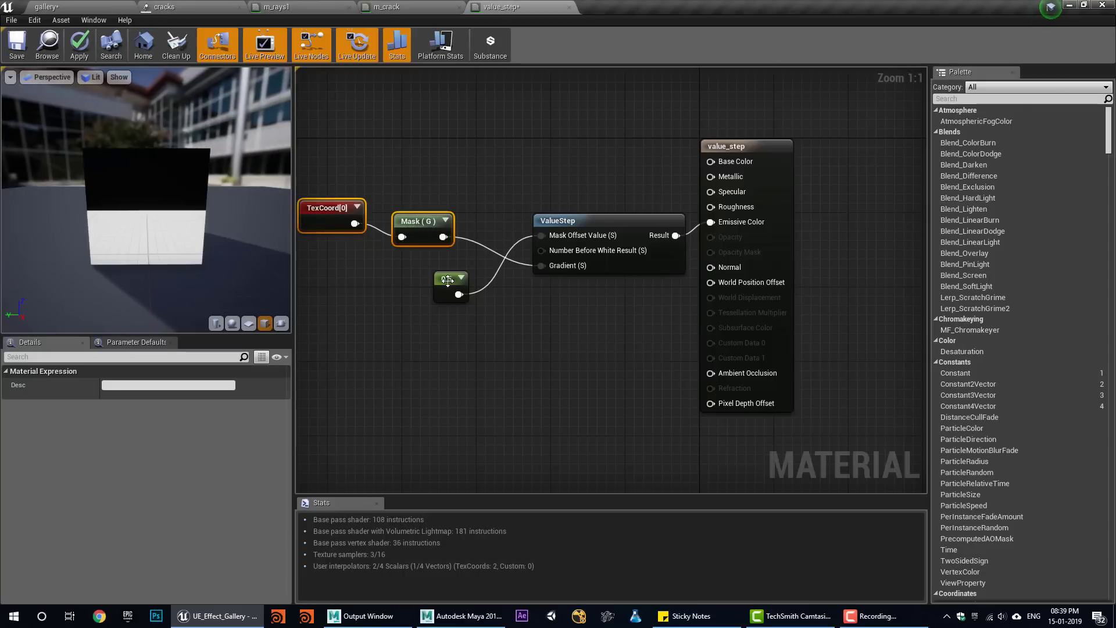
{"action": "left_click_drag", "start_coordinate": [447, 280], "coordinate": [412, 336]}
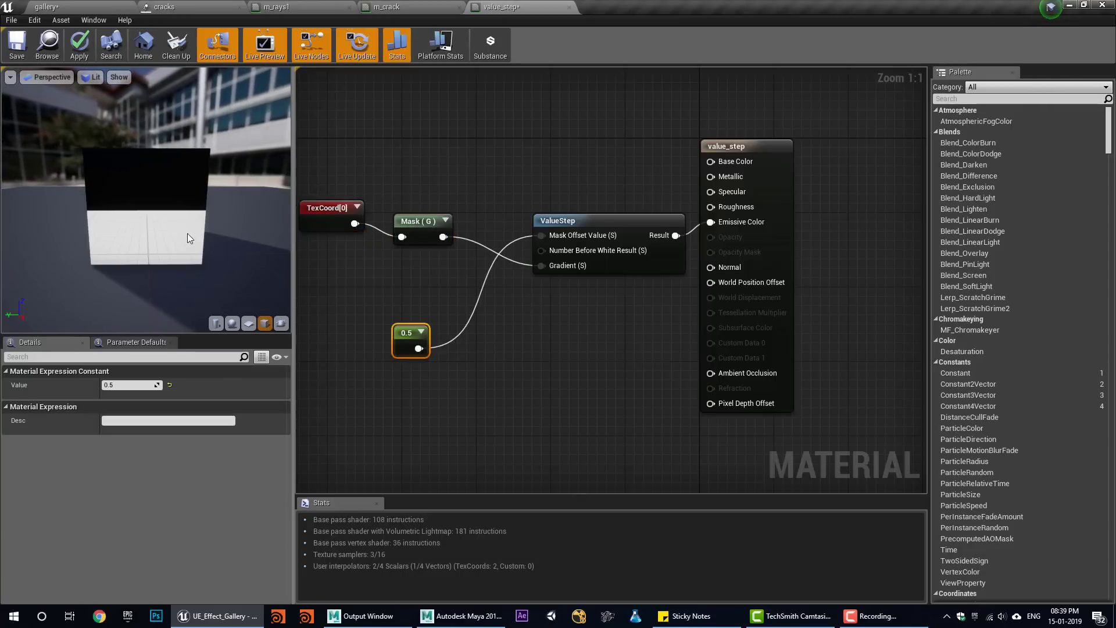
- Switch to the m_crack material and examine how its Mask, ValueStep and 1-x nodes feed the opacity
{"action": "left_click_drag", "start_coordinate": [187, 234], "coordinate": [211, 200]}
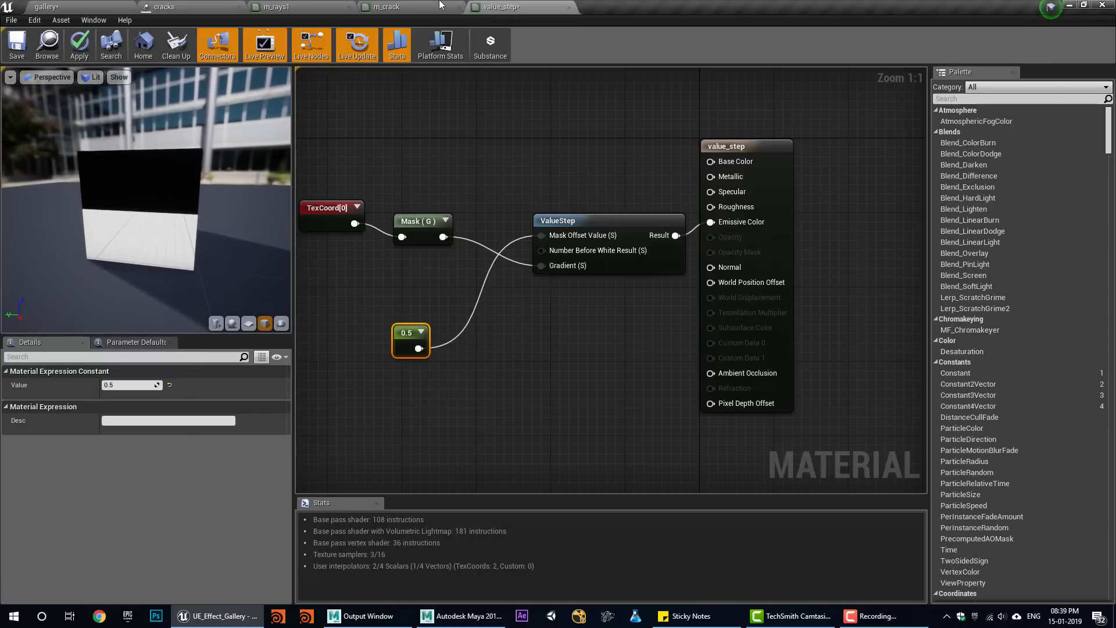
{"action": "left_click", "coordinate": [423, 7]}
{"action": "right_click_drag", "start_coordinate": [500, 364], "coordinate": [533, 397]}
{"action": "scroll", "coordinate": [512, 351], "scroll_direction": "up", "scroll_amount": 2}
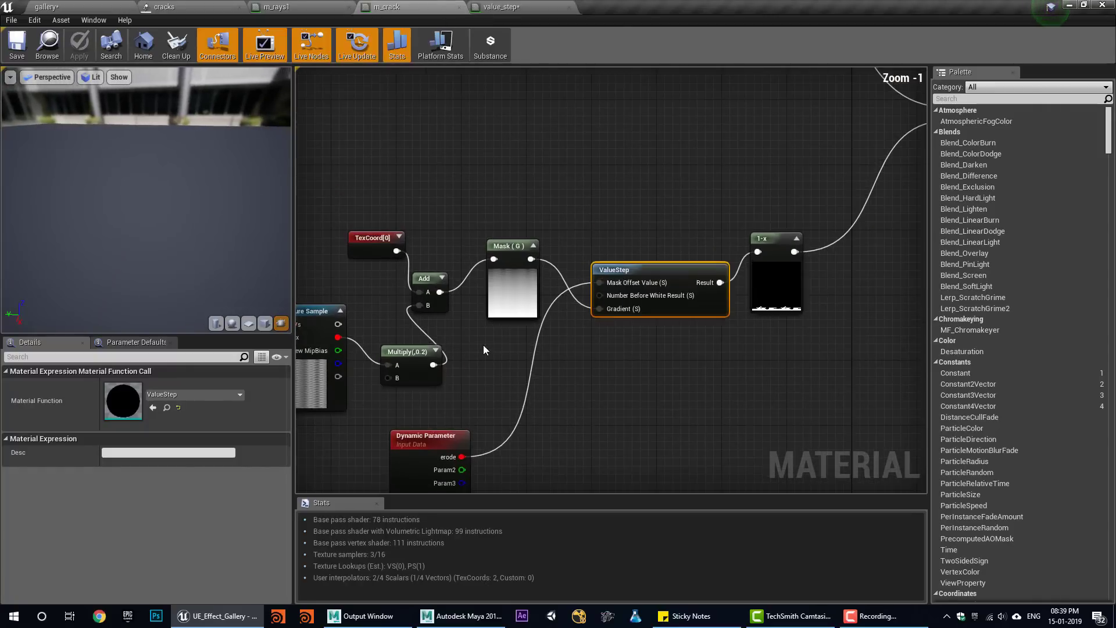
{"action": "right_click_drag", "start_coordinate": [483, 344], "coordinate": [588, 353]}
{"action": "left_click", "coordinate": [617, 293]}
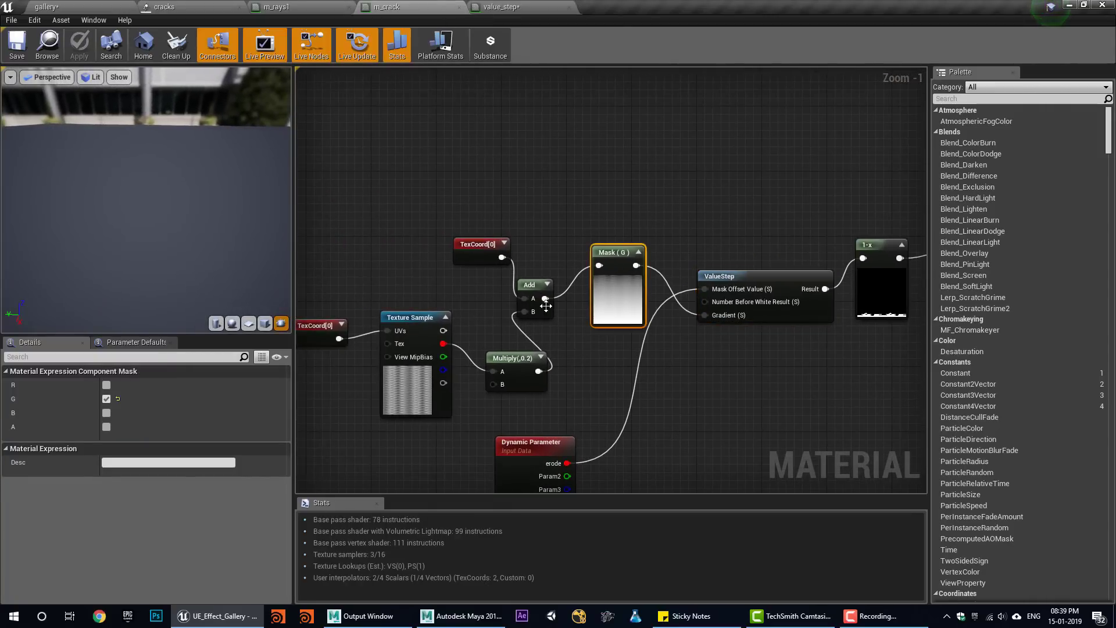
{"action": "right_click_drag", "start_coordinate": [682, 347], "coordinate": [539, 325]}
{"action": "right_click_drag", "start_coordinate": [792, 323], "coordinate": [657, 317]}
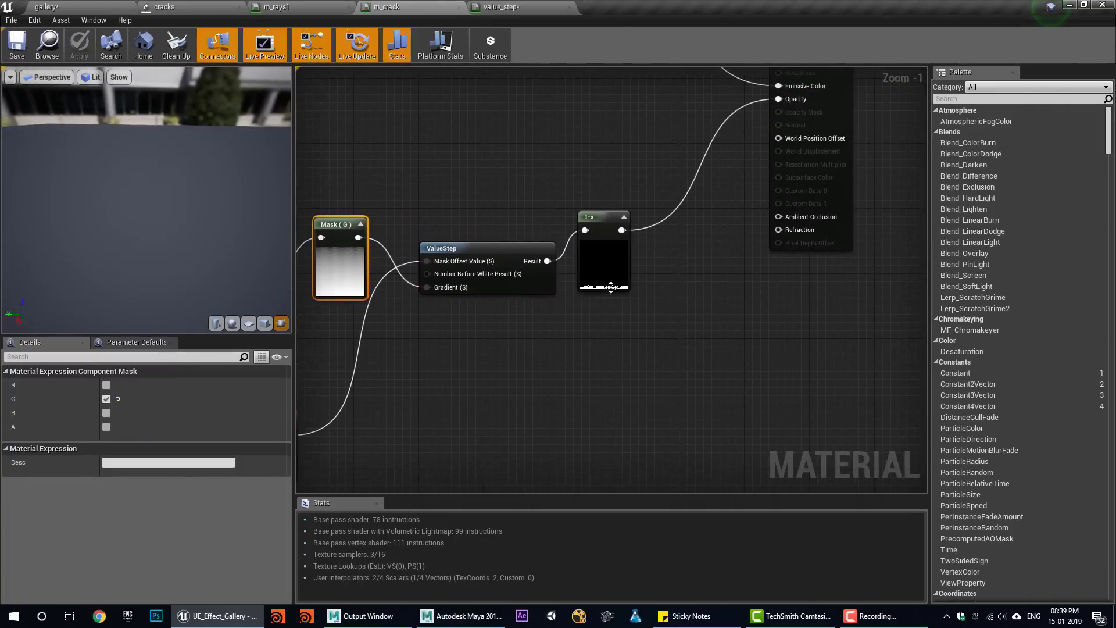
{"action": "right_click_drag", "start_coordinate": [416, 373], "coordinate": [539, 355]}
- Test the Dynamic Parameter's default R value, which drives erode, at 0.5 and 0, and set it back to 1
{"action": "left_click", "coordinate": [355, 406]}
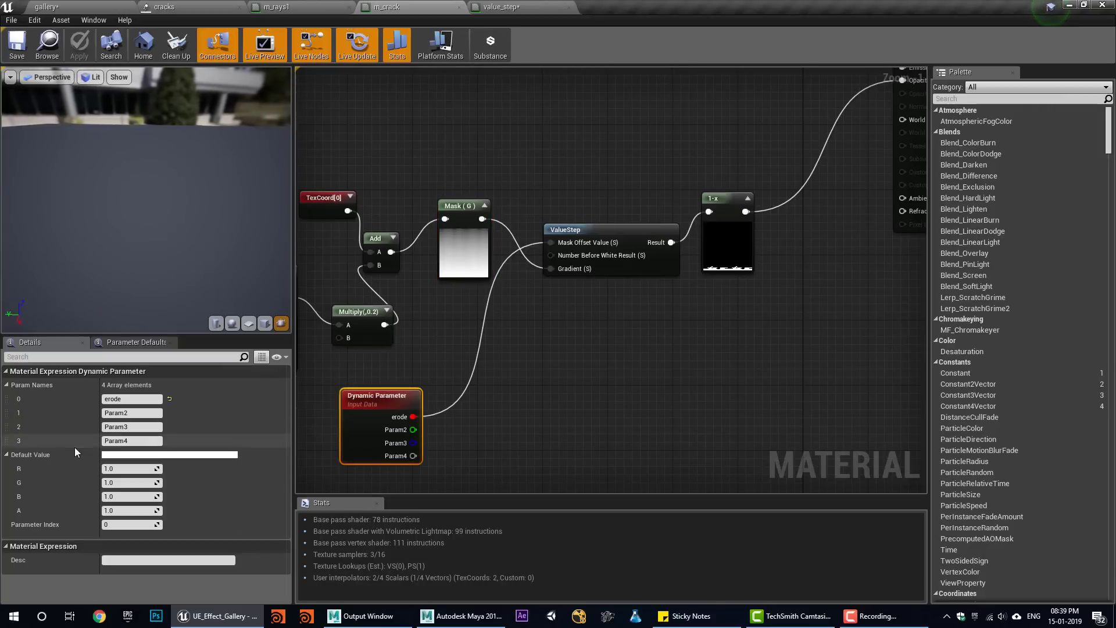
{"action": "type", "text": "0.5"}
{"action": "key", "text": "Return"}
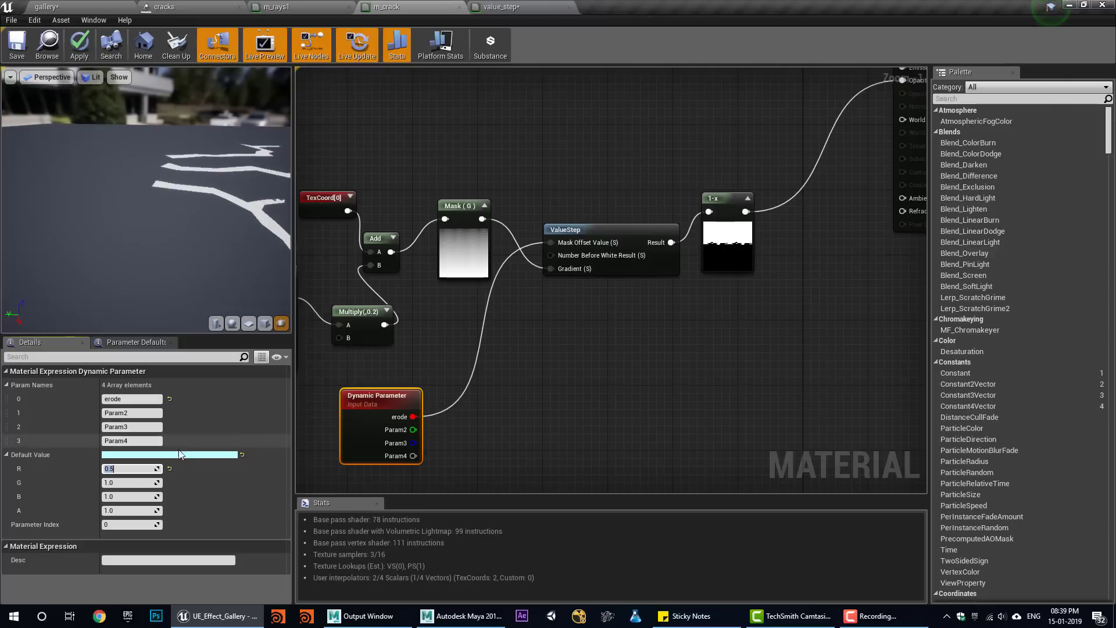
{"action": "type", "text": "0"}
{"action": "key", "text": "Return"}
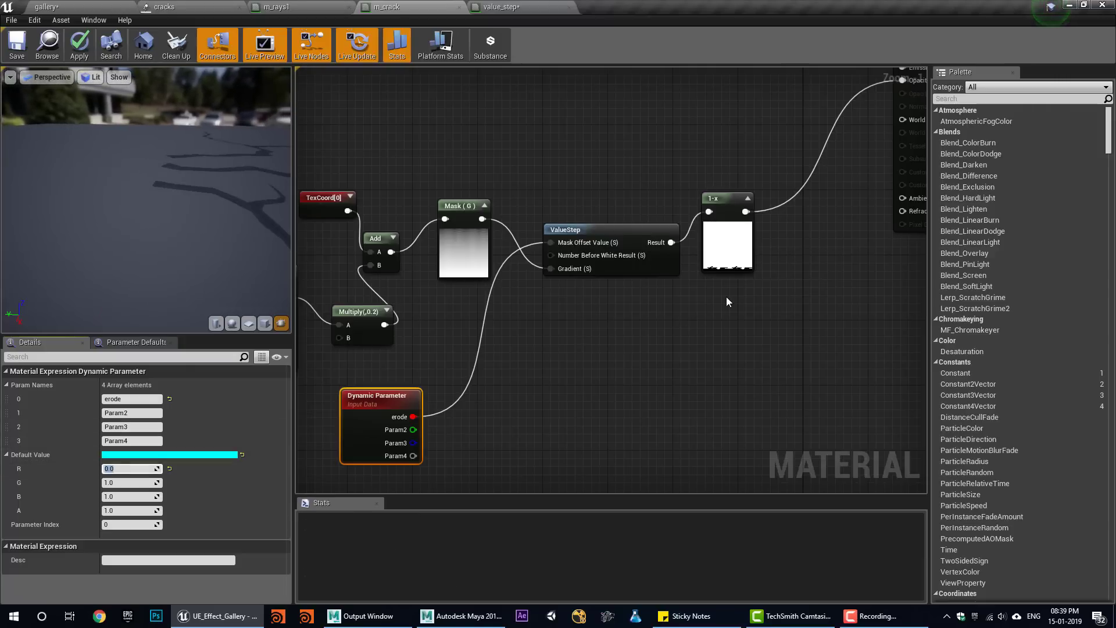
{"action": "type", "text": "1"}
{"action": "key", "text": "Return"}
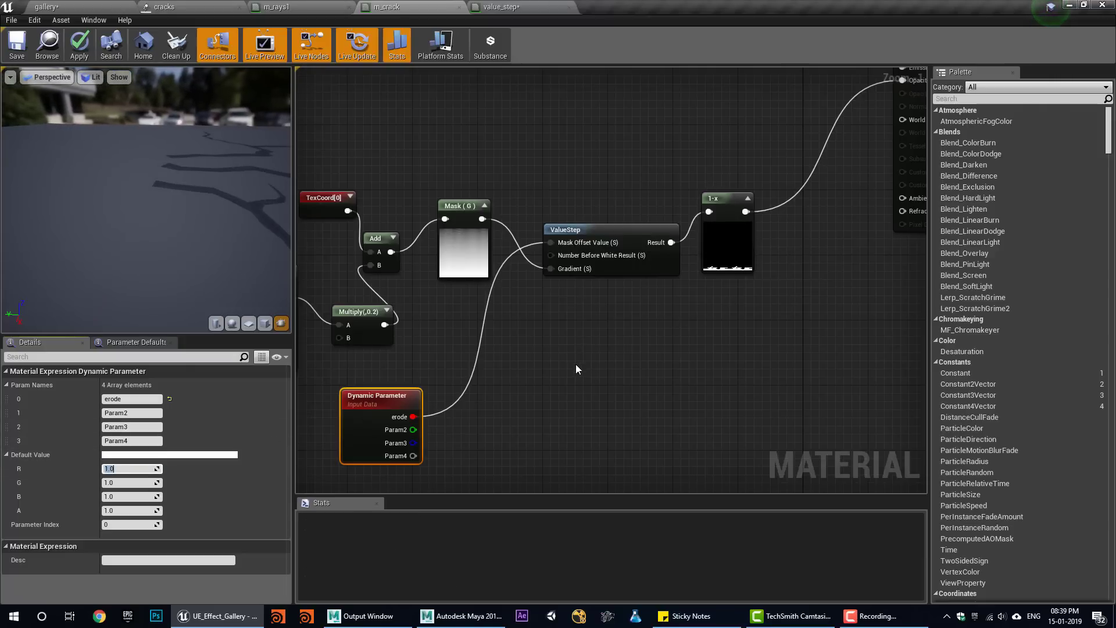
- Review the rest of the m_crack graph and close the material without applying its changes
{"action": "right_click_drag", "start_coordinate": [748, 306], "coordinate": [650, 452]}
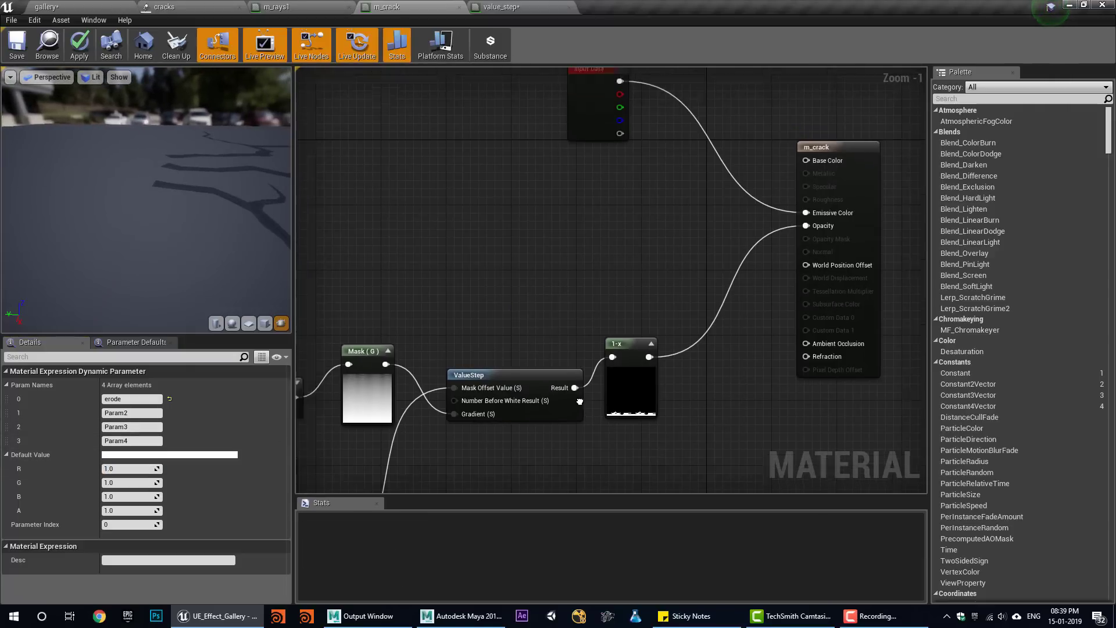
{"action": "right_click_drag", "start_coordinate": [475, 197], "coordinate": [570, 298]}
{"action": "scroll", "coordinate": [570, 298], "scroll_direction": "down", "scroll_amount": 2}
{"action": "right_click_drag", "start_coordinate": [417, 337], "coordinate": [488, 247]}
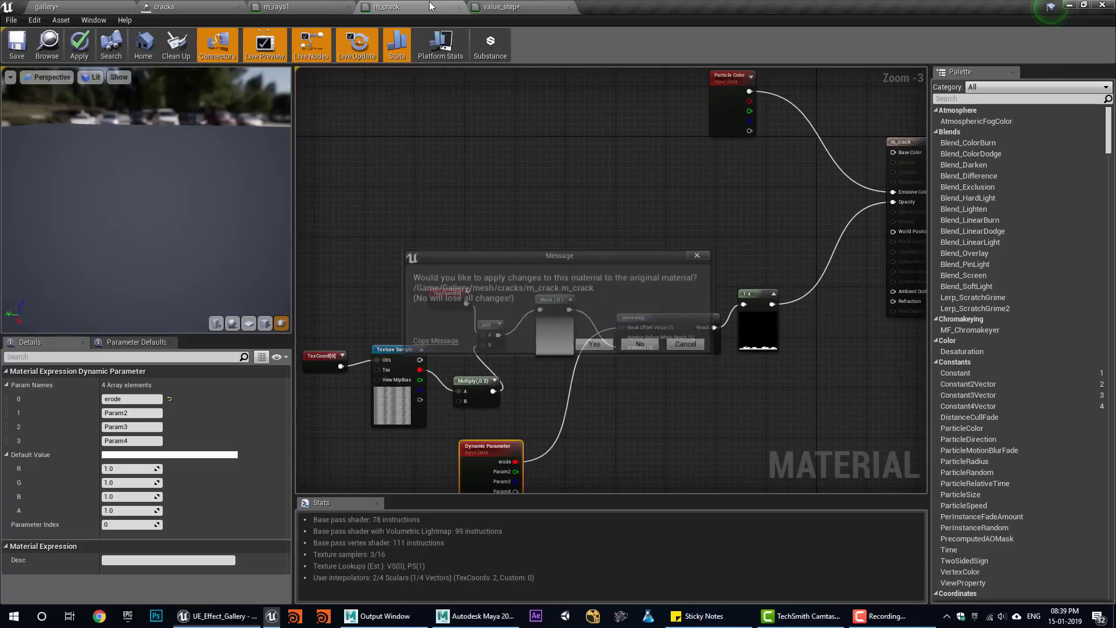
{"action": "left_click", "coordinate": [460, 7]}
{"action": "left_click", "coordinate": [641, 346]}
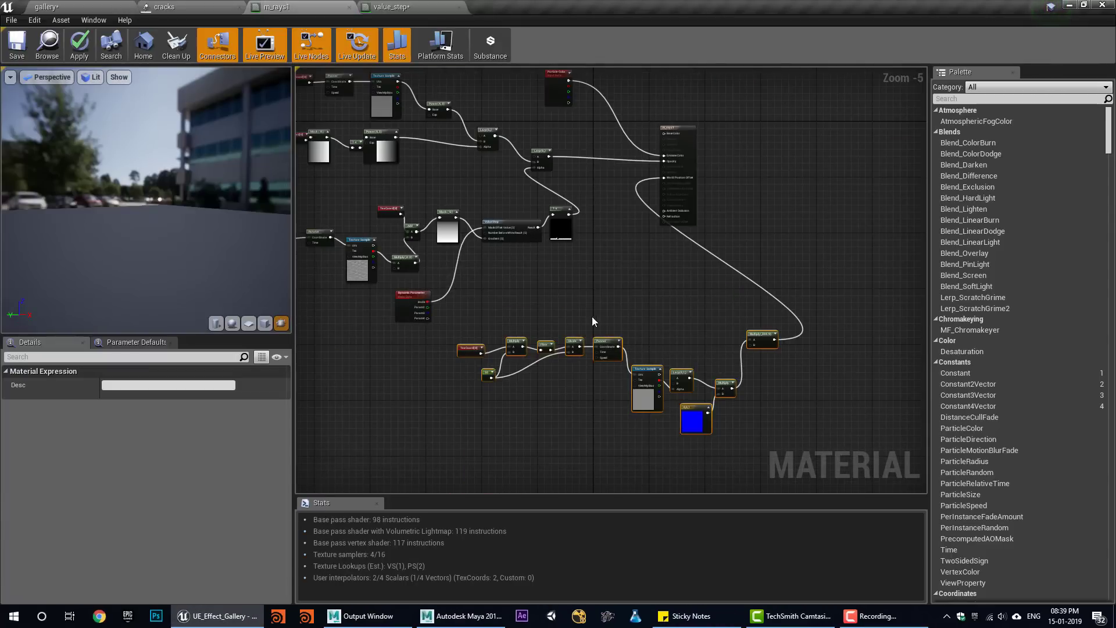
- Return to the gallery level and select the blue cracks emitter
{"action": "right_click_drag", "start_coordinate": [593, 317], "coordinate": [640, 285]}
{"action": "left_click", "coordinate": [36, 6]}
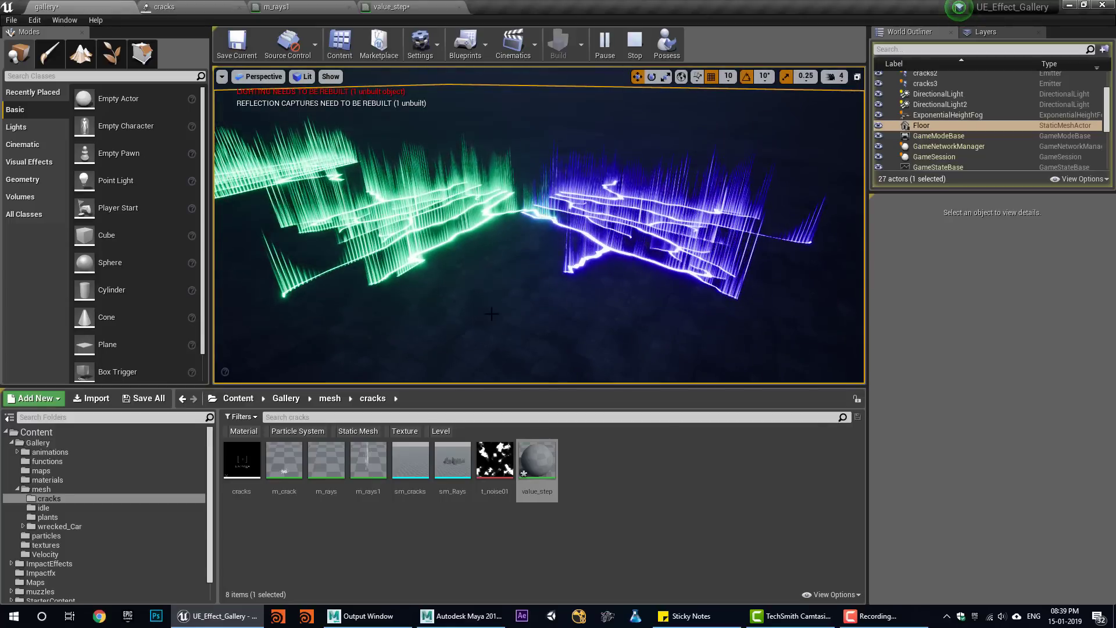
{"action": "left_click", "coordinate": [591, 234]}
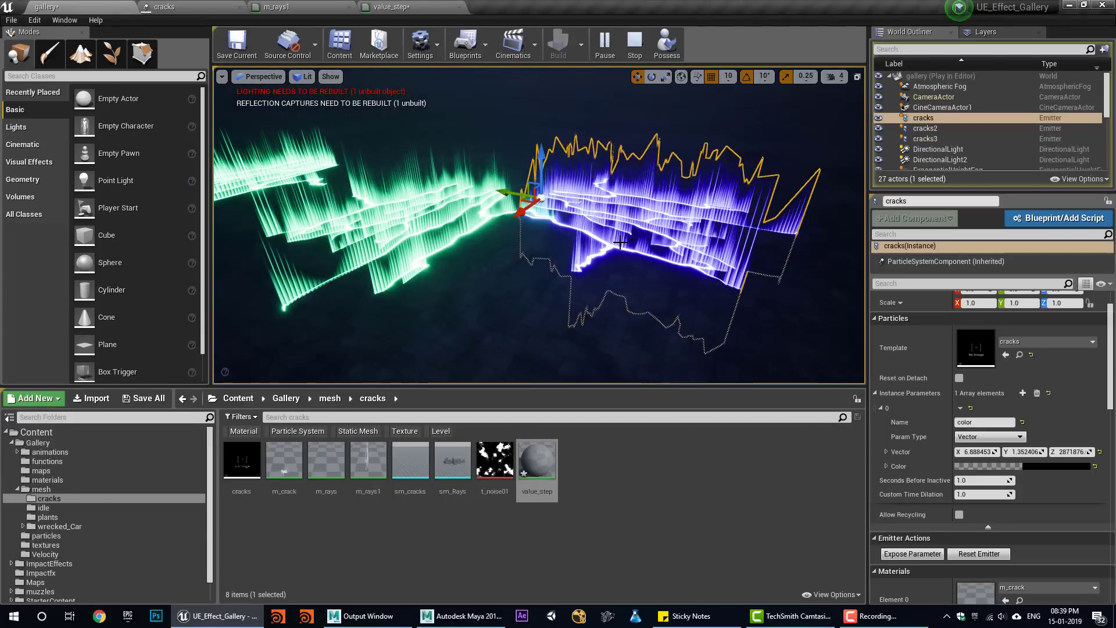
- Set the color instance parameter's vector on the cracks emitter to X 37, Y 7.5 and Z 0.2
{"action": "type", "text": "37"}
{"action": "key", "text": "Tab"}
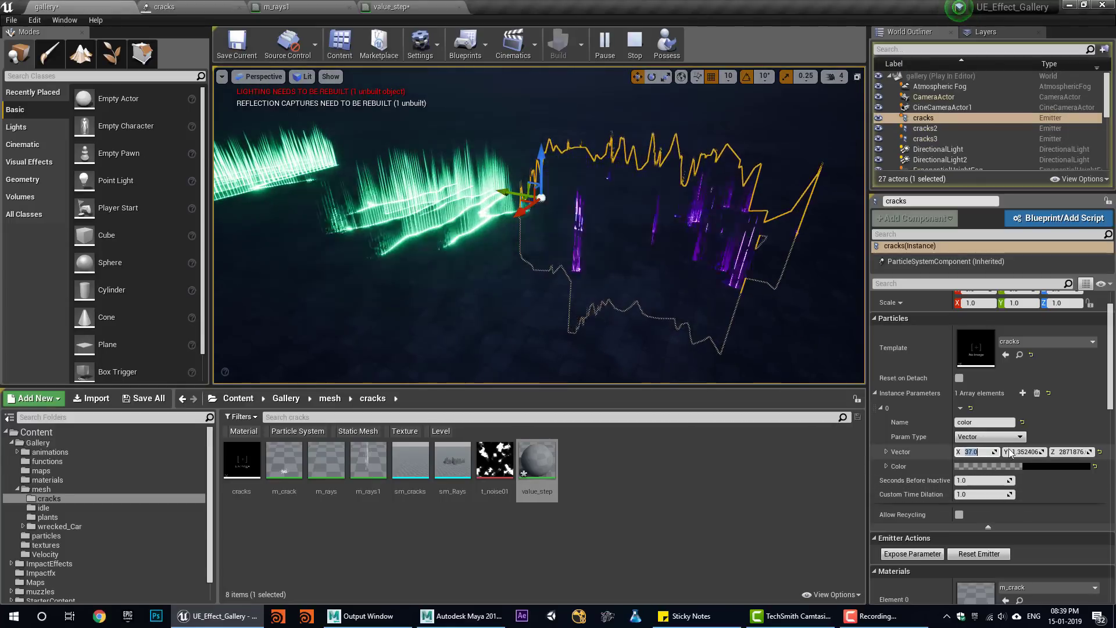
{"action": "type", "text": "7.5"}
{"action": "key", "text": "Tab"}
{"action": "type", "text": "0.2"}
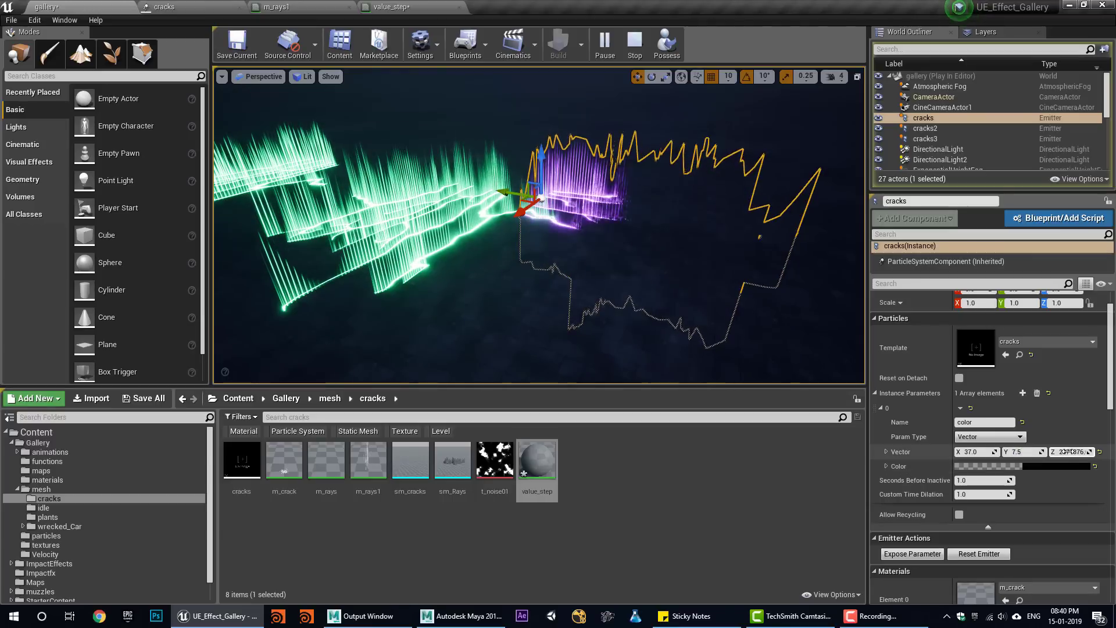
{"action": "key", "text": "Return"}
- Try brightness value 100 and R 37, G 7.5, B 0.2 for the color parameter in the color picker, and cancel it
{"action": "left_click", "coordinate": [993, 465]}
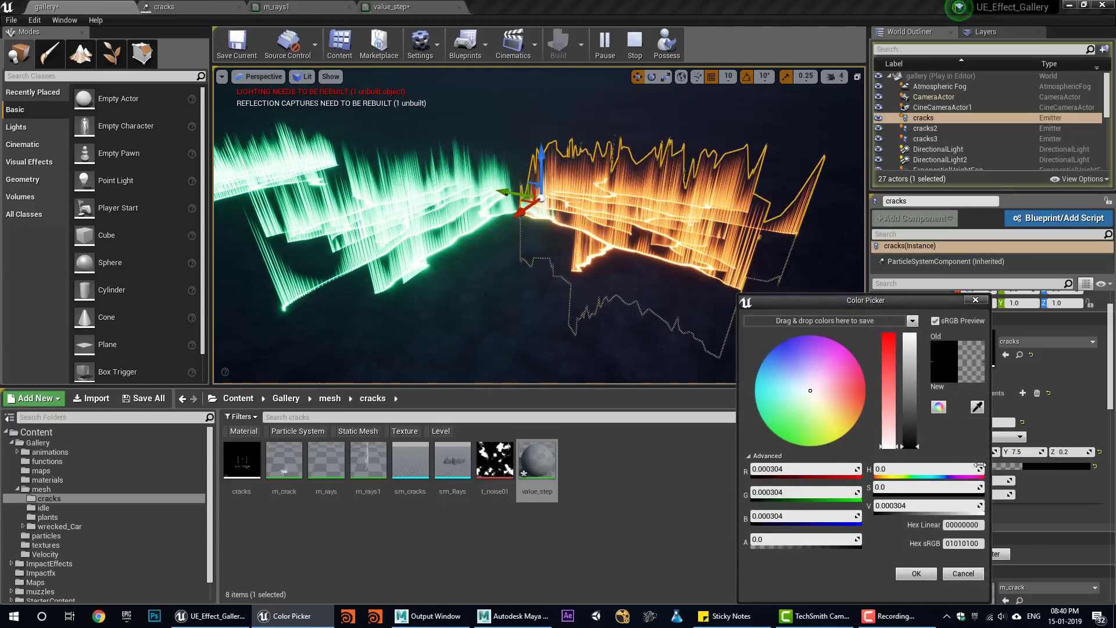
{"action": "type", "text": "100"}
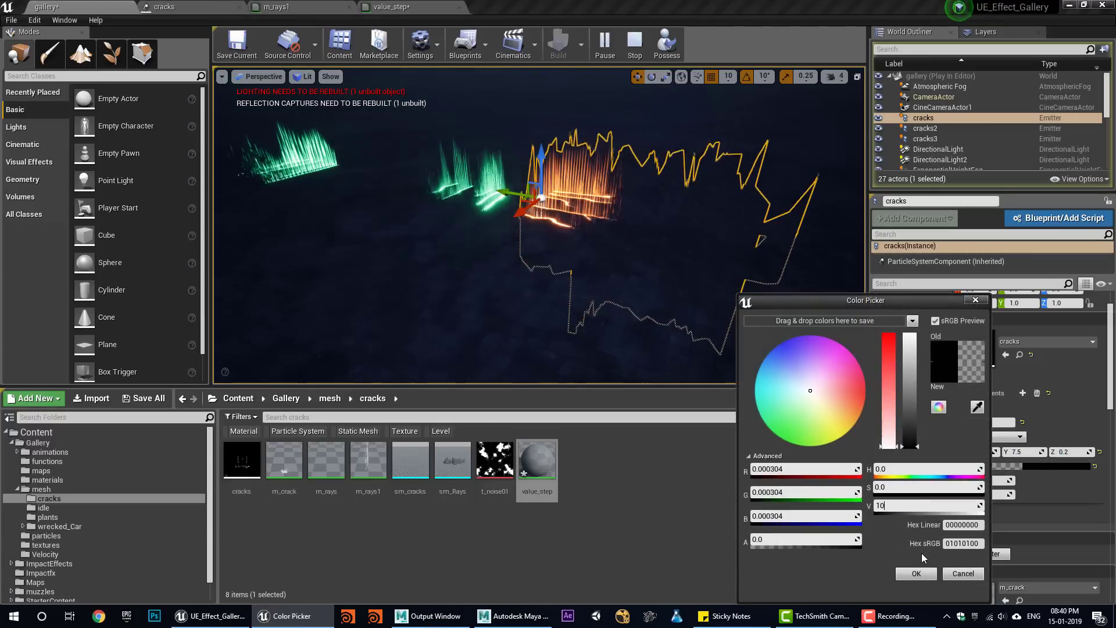
{"action": "key", "text": "Return"}
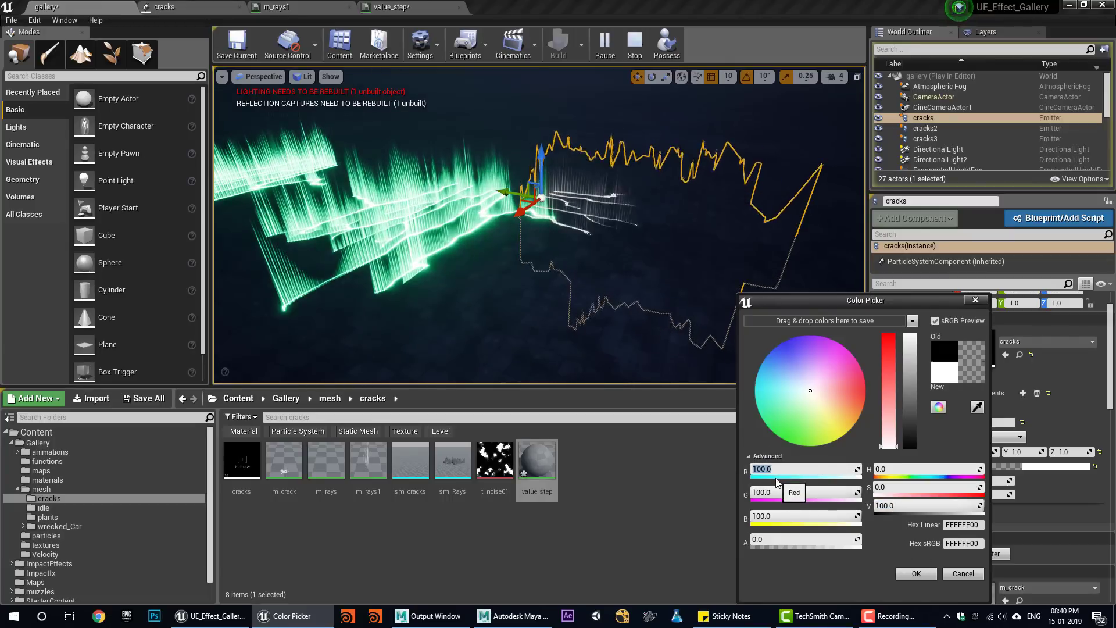
{"action": "type", "text": "37"}
{"action": "key", "text": "Return"}
{"action": "type", "text": "7.5"}
{"action": "key", "text": "Return"}
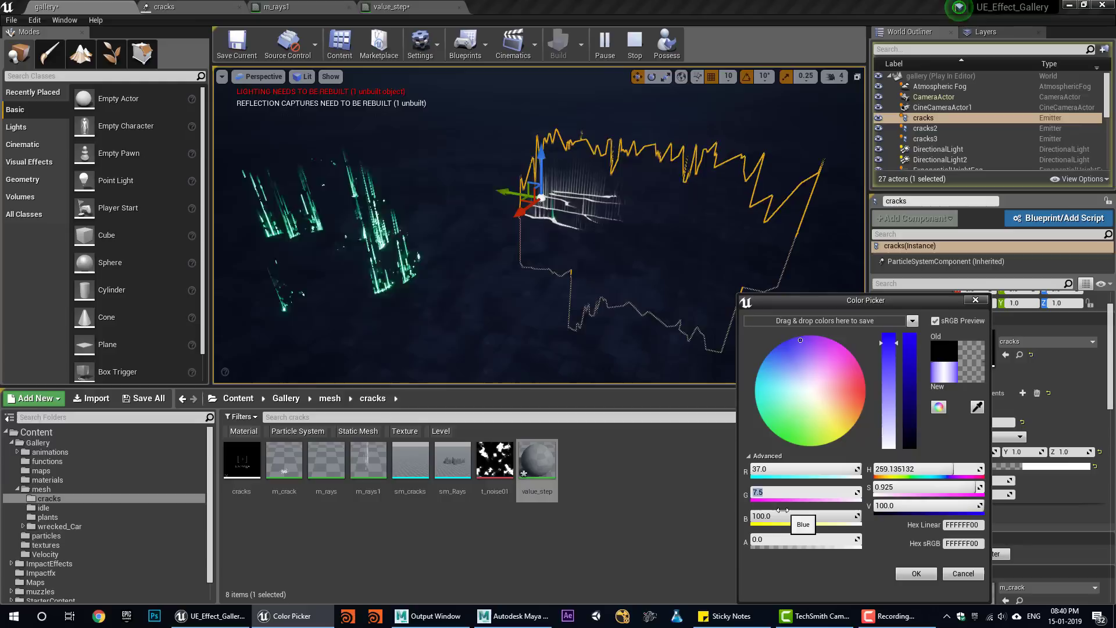
{"action": "type", "text": "0.2"}
{"action": "key", "text": "Return"}
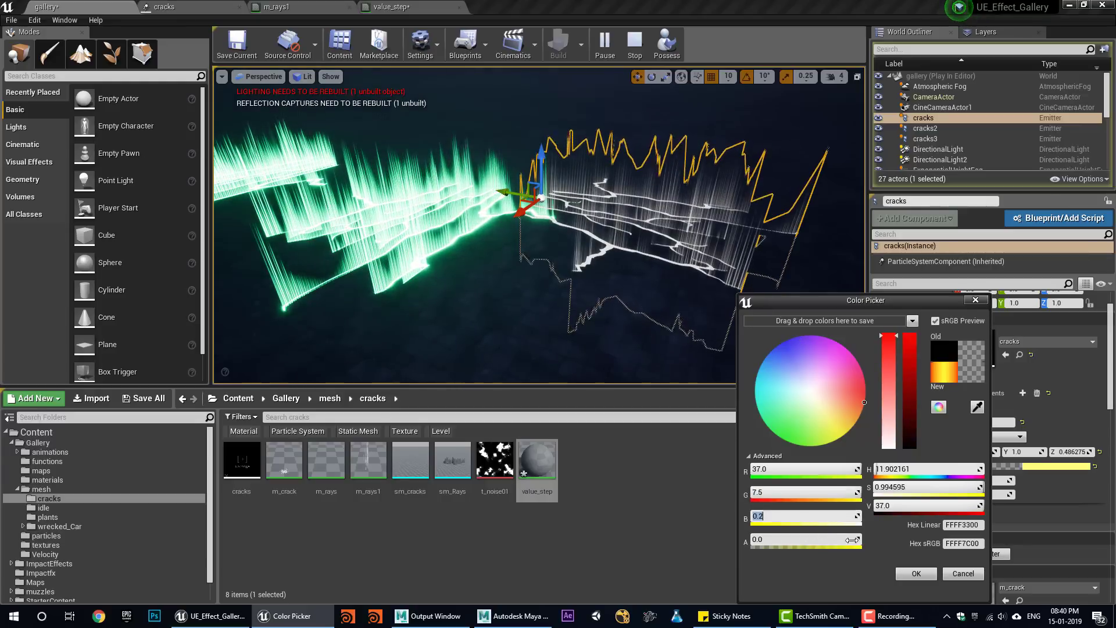
{"action": "left_click", "coordinate": [957, 575]}
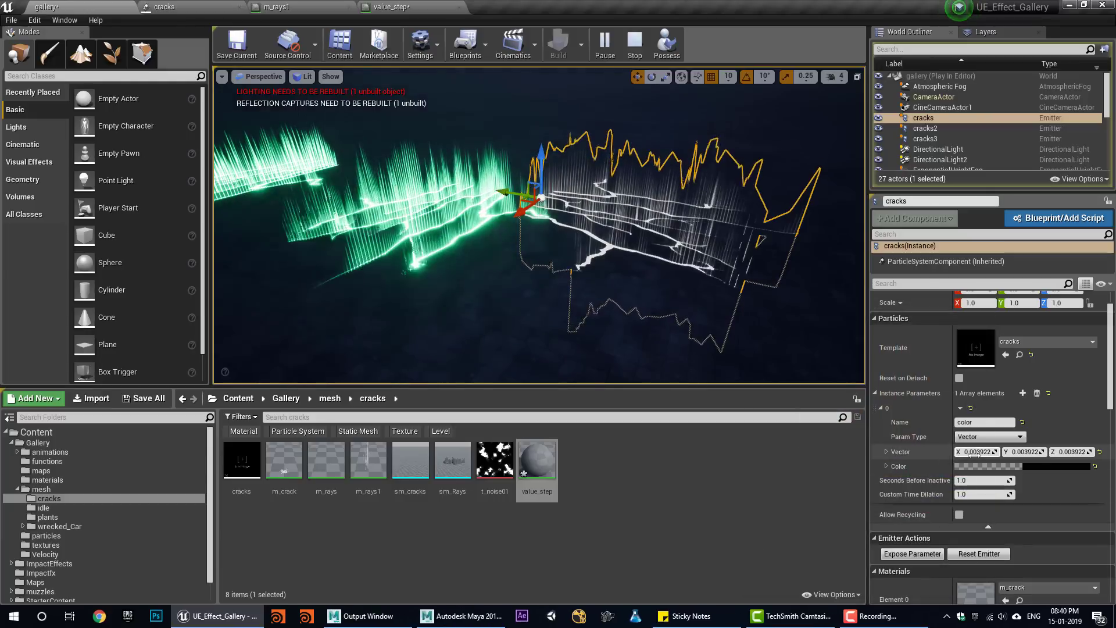
- Re-enter the color parameter's vector as X 37, Y 7.5 and Z 0.2
{"action": "type", "text": "37"}
{"action": "key", "text": "Return"}
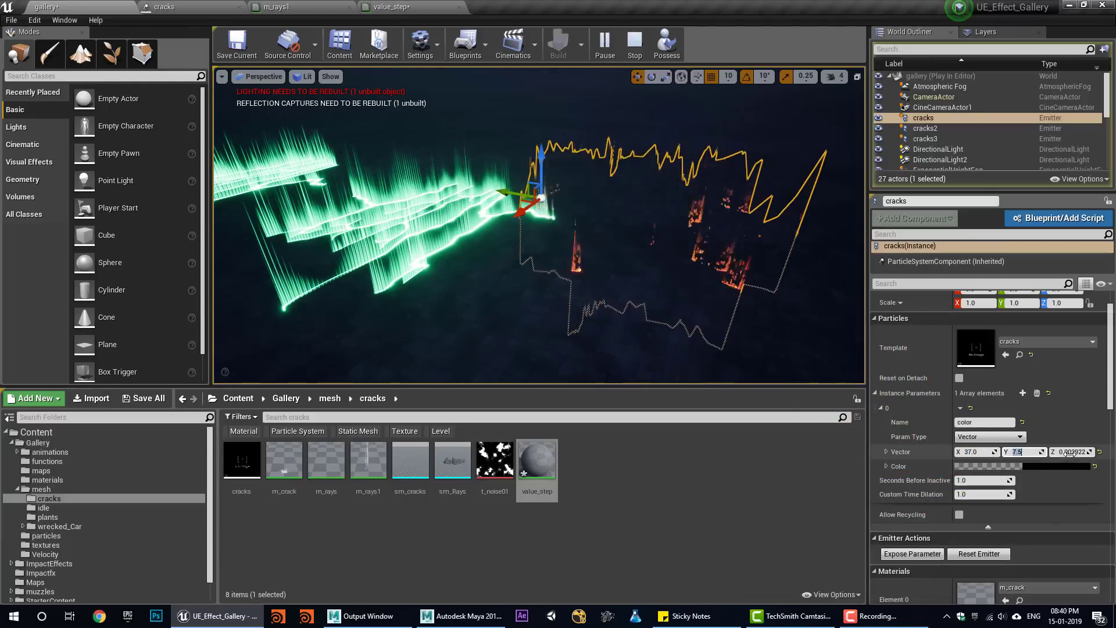
{"action": "left_click", "coordinate": [1070, 453]}
{"action": "type", "text": "0.2"}
{"action": "key", "text": "Return"}
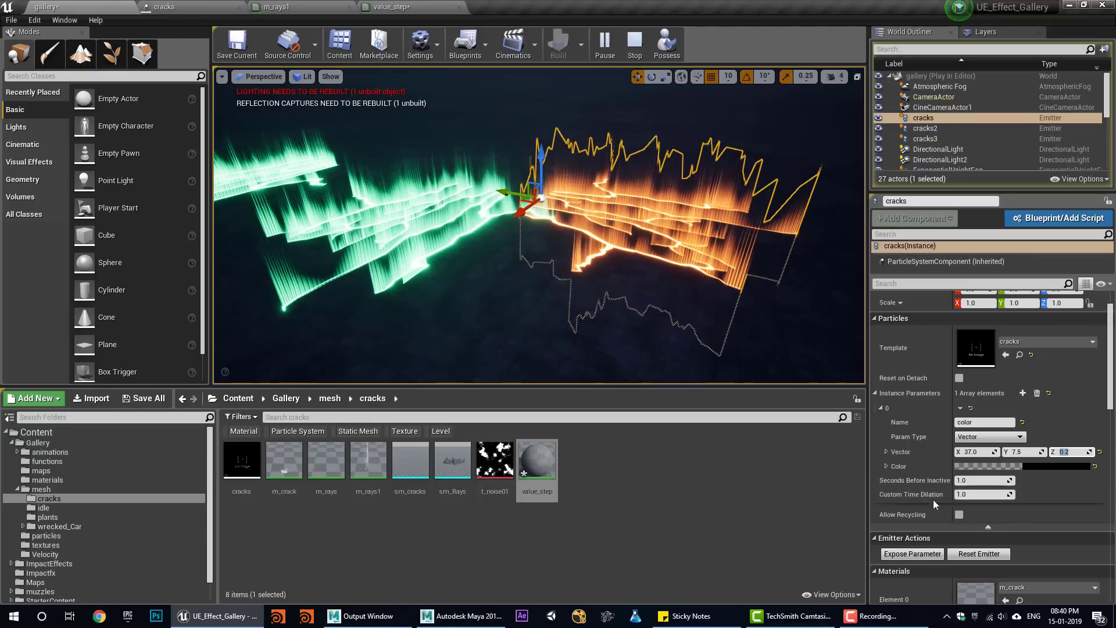
- Expand the color parameter's RGB channels, test R, G and B at 10, and set them back to 1
{"action": "left_click", "coordinate": [887, 465]}
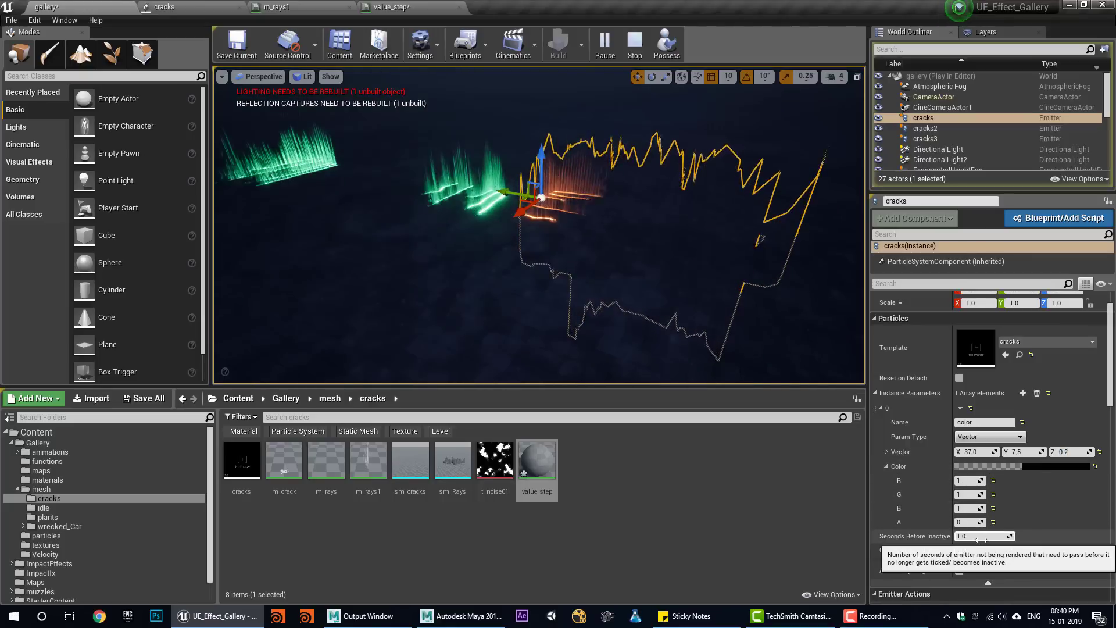
{"action": "left_click", "coordinate": [969, 481]}
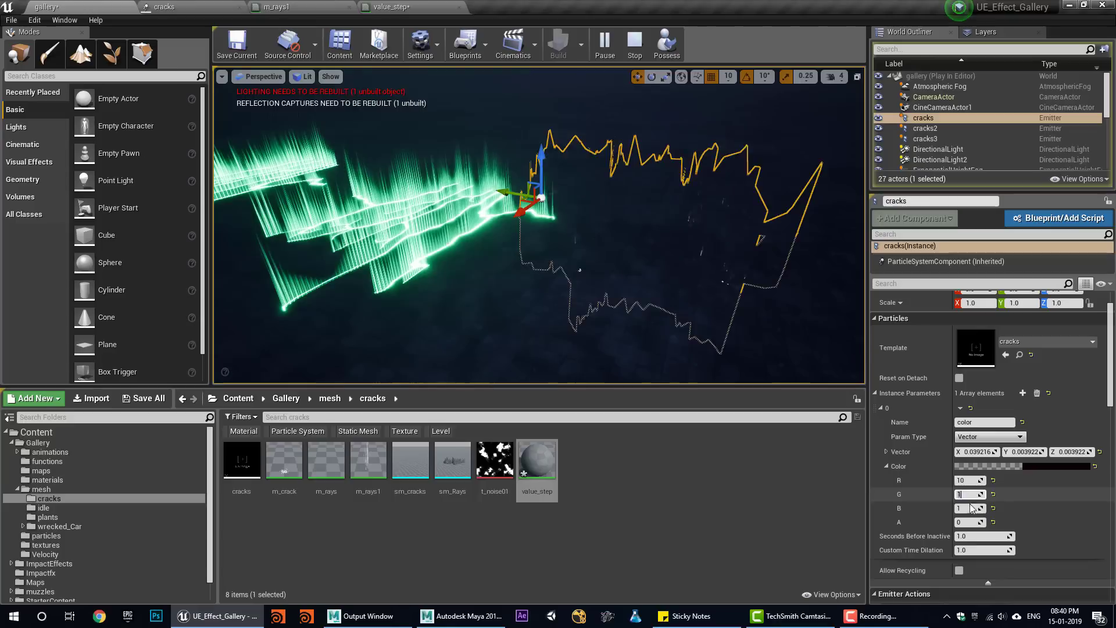
{"action": "type", "text": "0"}
{"action": "key", "text": "Return"}
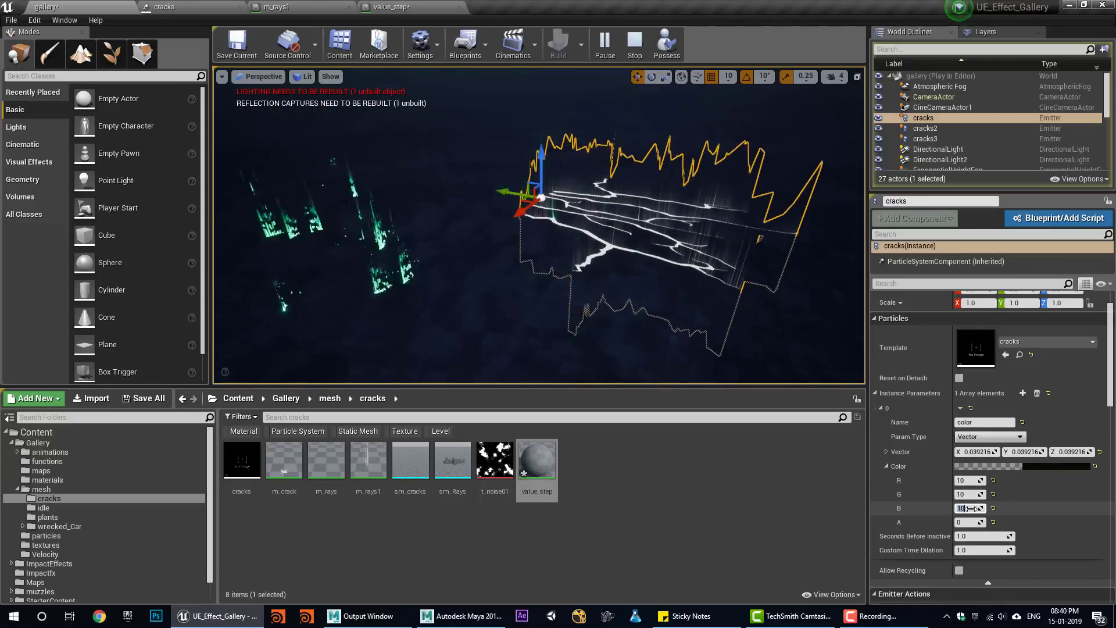
{"action": "type", "text": "1"}
{"action": "left_click", "coordinate": [970, 494]}
{"action": "type", "text": "1"}
{"action": "left_click", "coordinate": [971, 481]}
{"action": "type", "text": "1"}
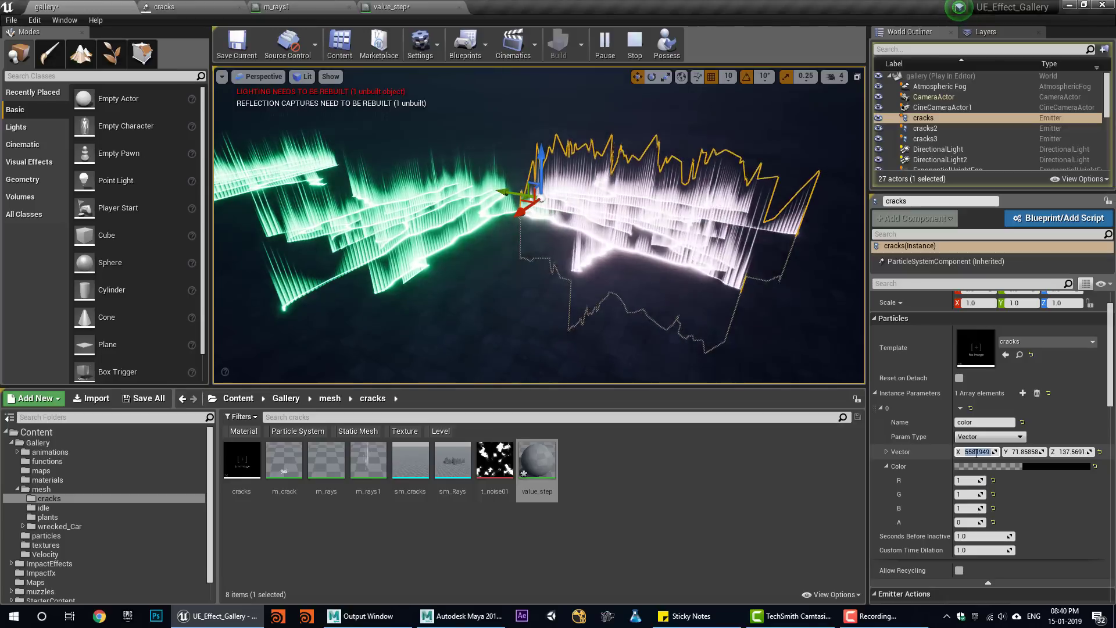
- Set the cracks color vector to X 370, Y 75 and Z 2, and lower Y to about 20.39 for an orange glow
{"action": "key", "text": "Return"}
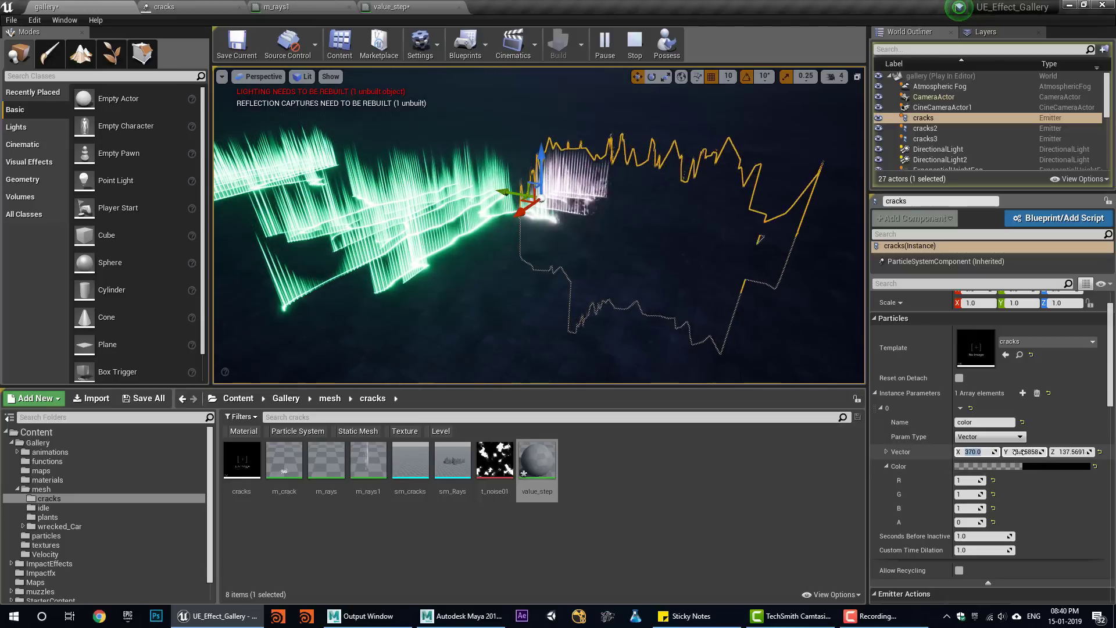
{"action": "type", "text": "75"}
{"action": "key", "text": "Return"}
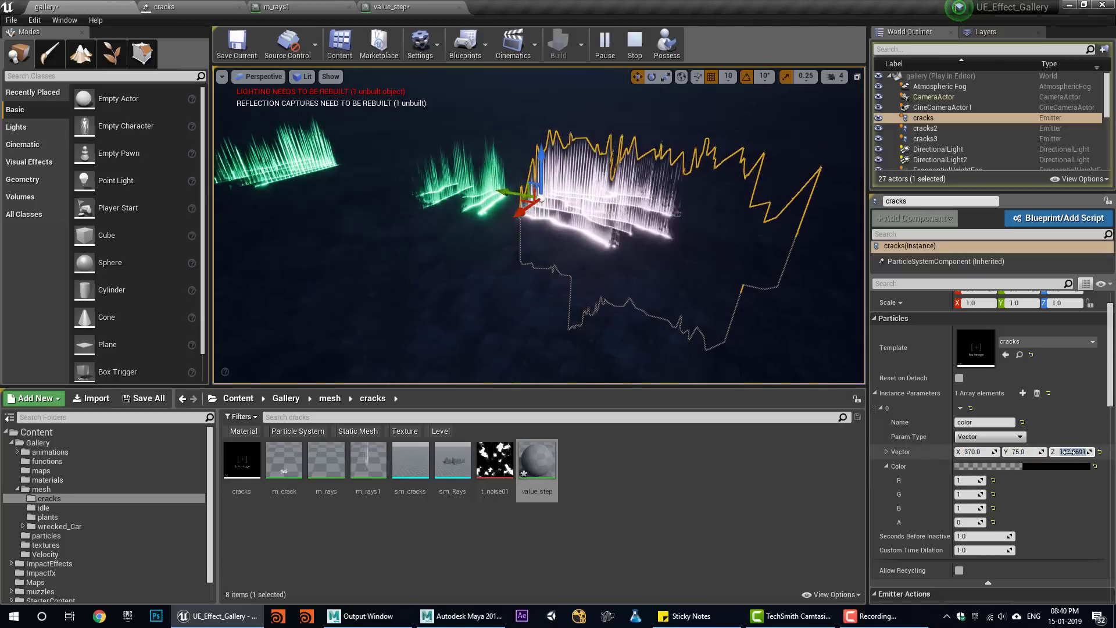
{"action": "type", "text": "2"}
{"action": "key", "text": "Return"}
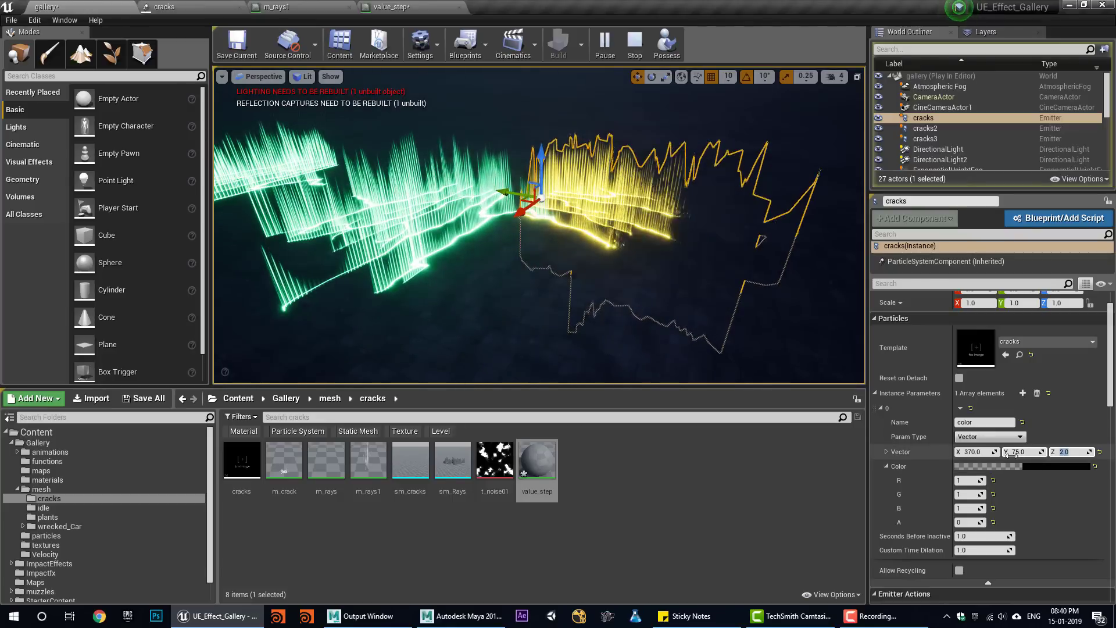
{"action": "left_click_drag", "start_coordinate": [627, 305], "coordinate": [517, 305], "text": "alt"}
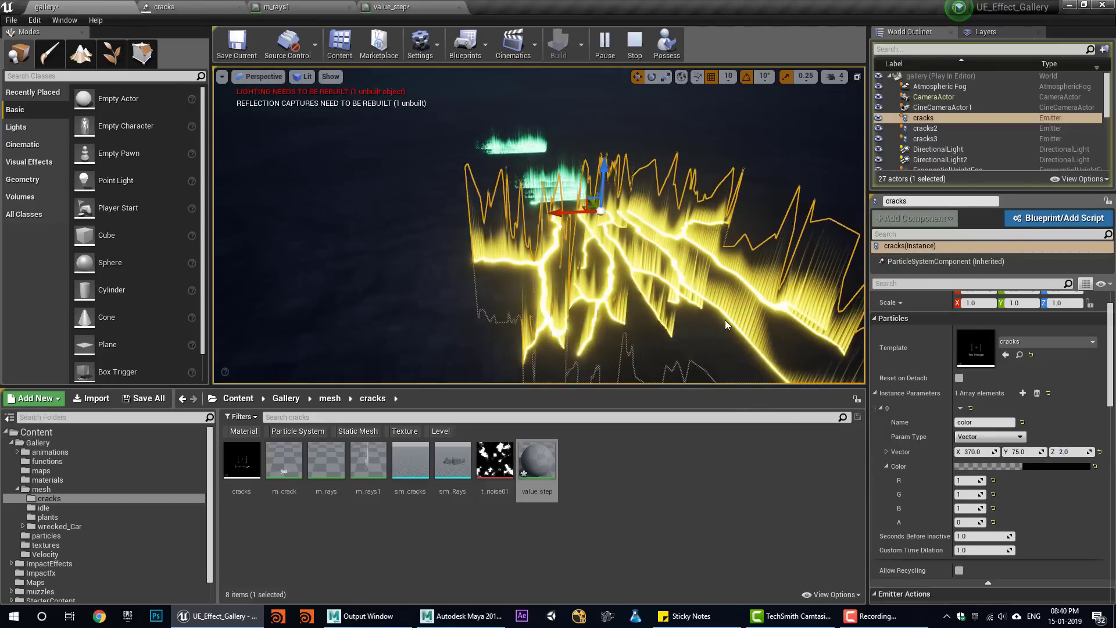
{"action": "mouse_move", "coordinate": [1027, 454]}
{"action": "left_mouse_down"}
{"action": "mouse_move", "coordinate": [1012, 452]}
{"action": "mouse_move", "coordinate": [1036, 453]}
{"action": "left_mouse_up"}
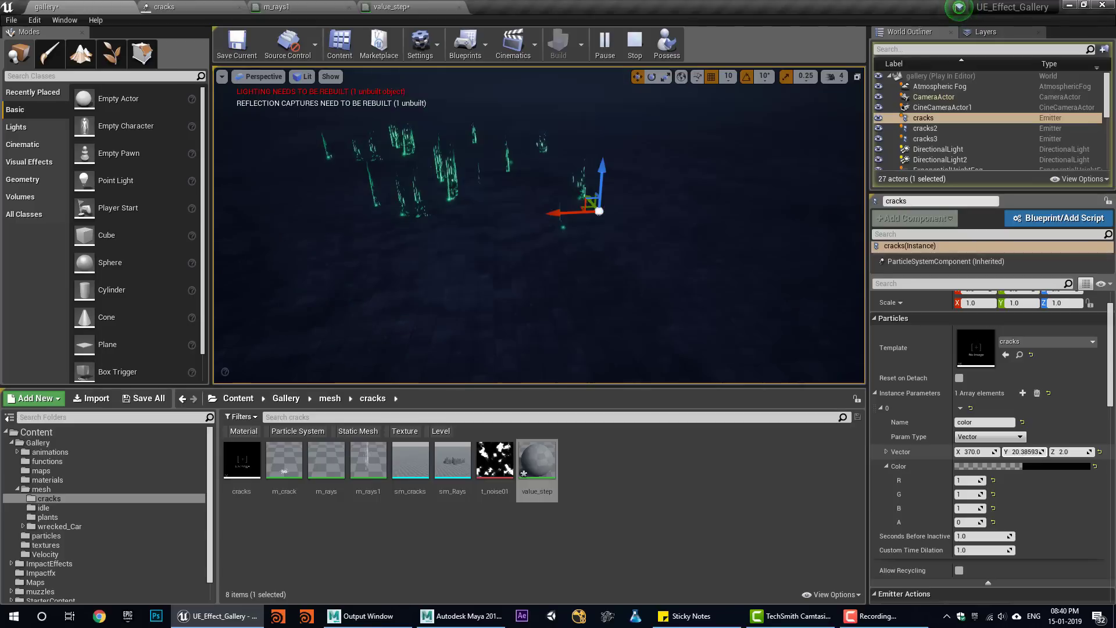
- Examine the orange and green crack effects from several angles in the full-screen and normal level viewport
{"action": "left_click", "coordinate": [466, 265]}
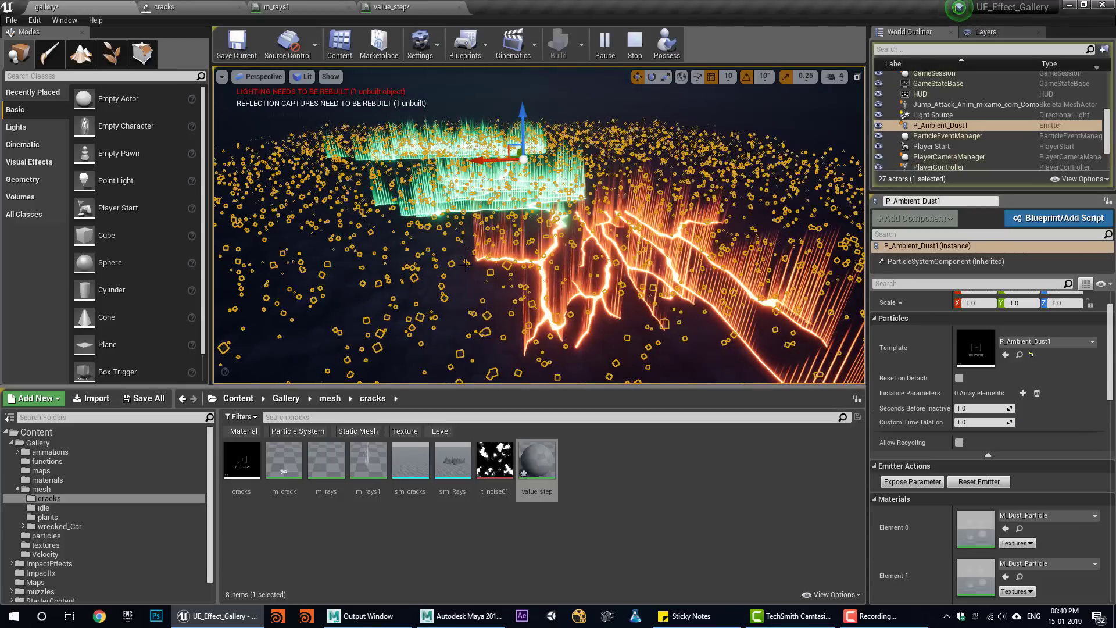
{"action": "key", "text": "F11"}
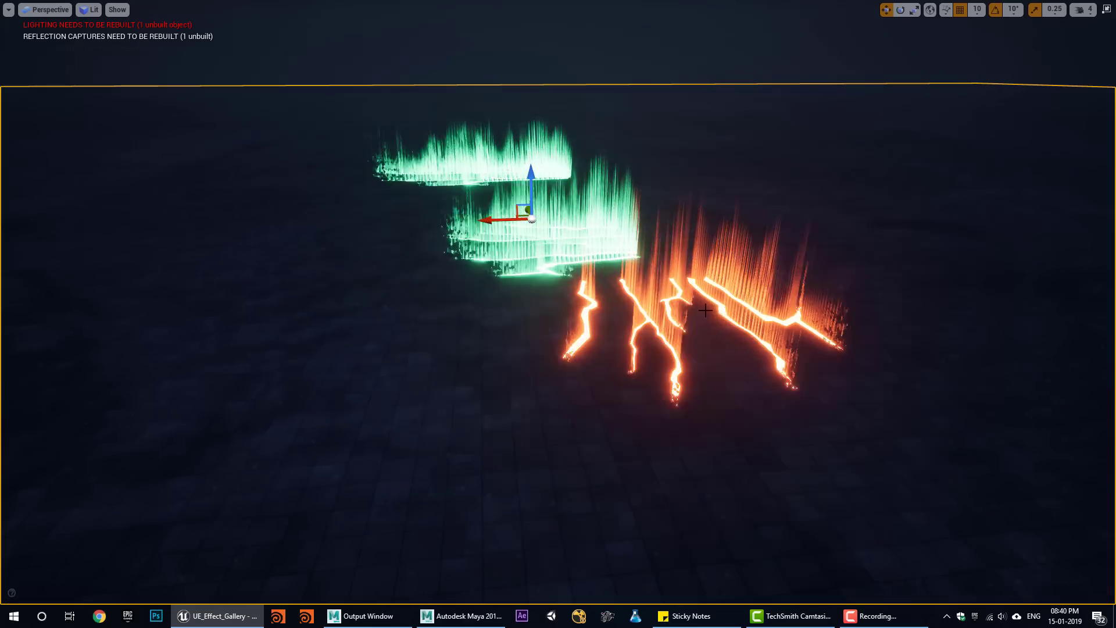
{"action": "left_click_drag", "start_coordinate": [620, 382], "coordinate": [489, 353], "text": "alt"}
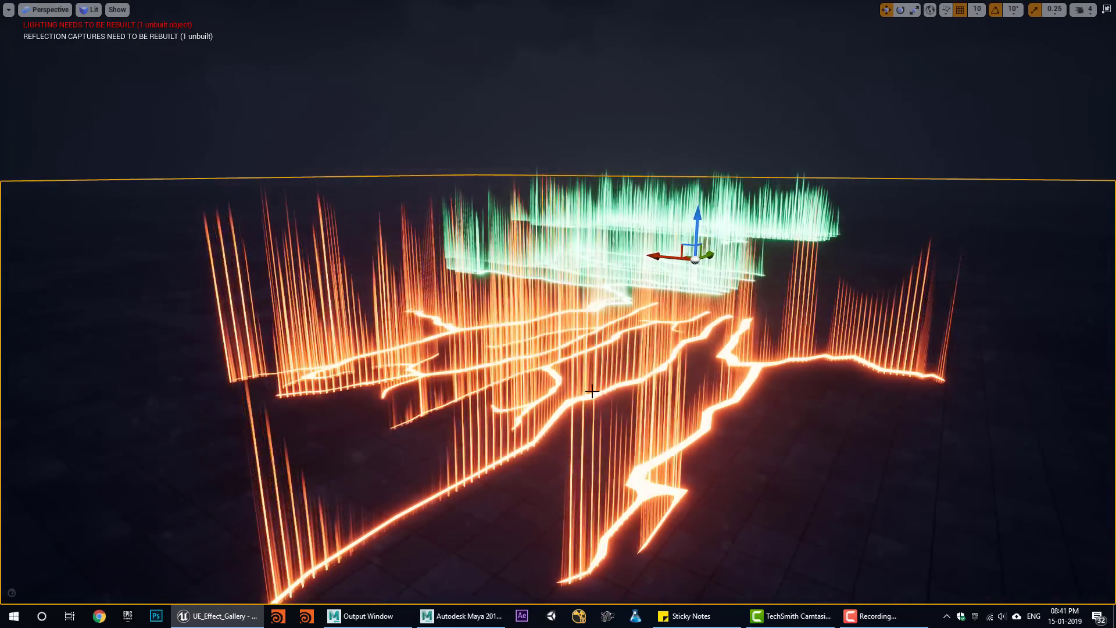
{"action": "left_click_drag", "start_coordinate": [621, 381], "coordinate": [535, 375], "text": "alt"}
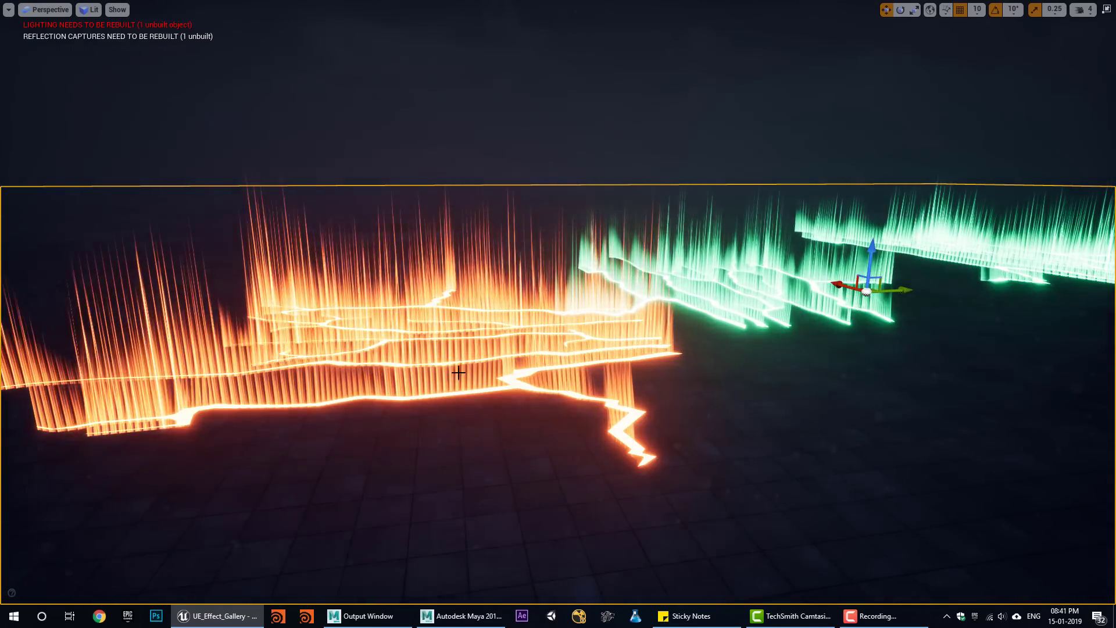
{"action": "left_click_drag", "start_coordinate": [460, 369], "coordinate": [687, 406], "text": "alt"}
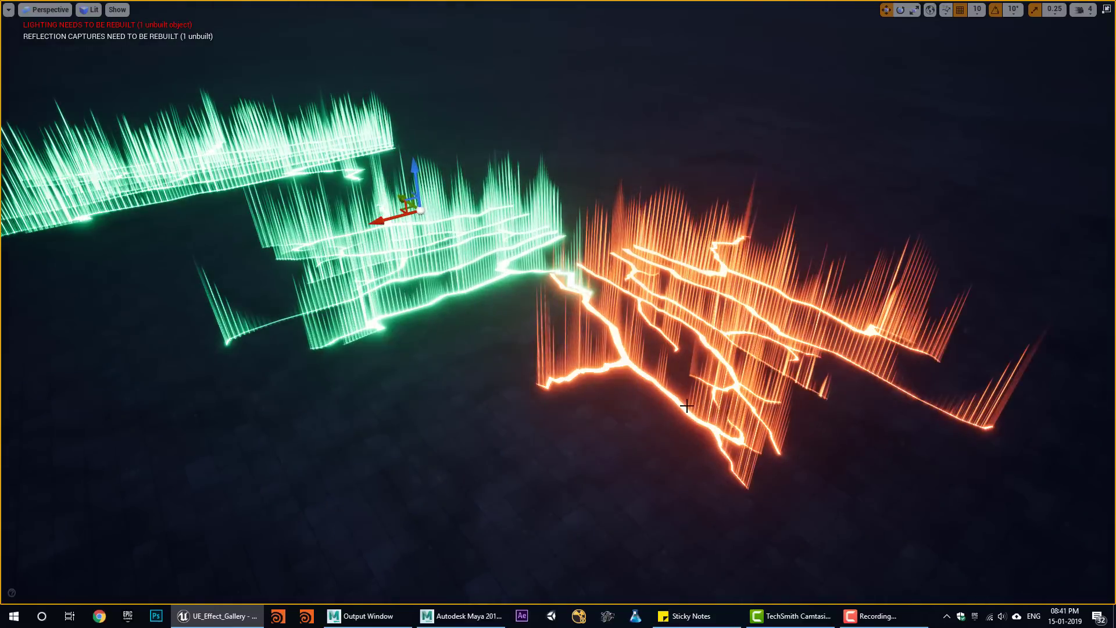
{"action": "key", "text": "F11"}
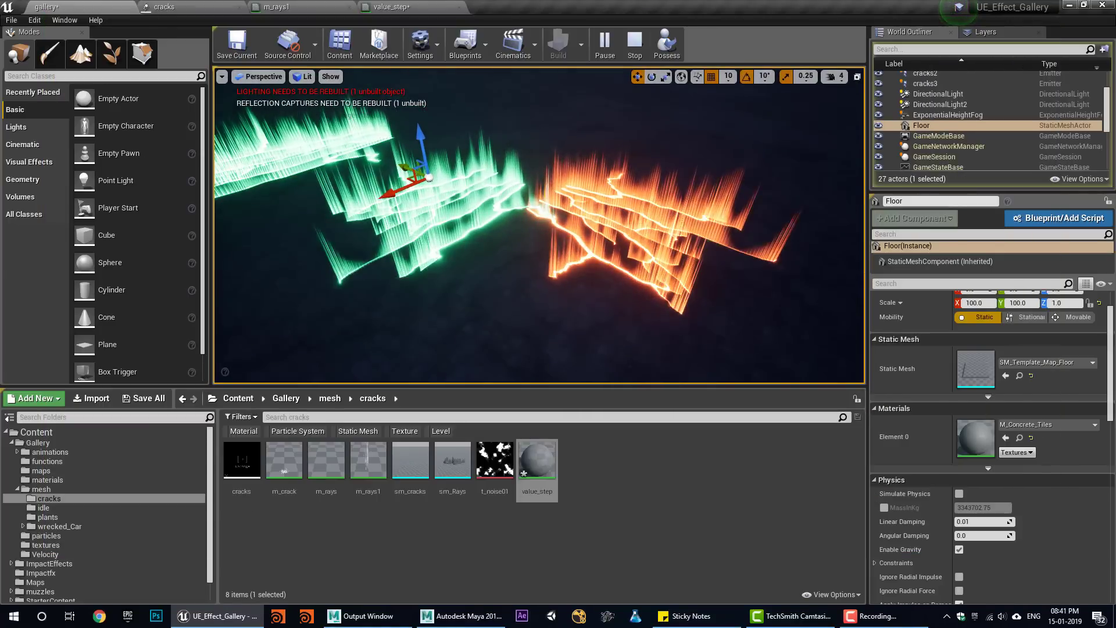
{"action": "right_click_drag", "start_coordinate": [483, 298], "coordinate": [473, 298], "text": "alt"}
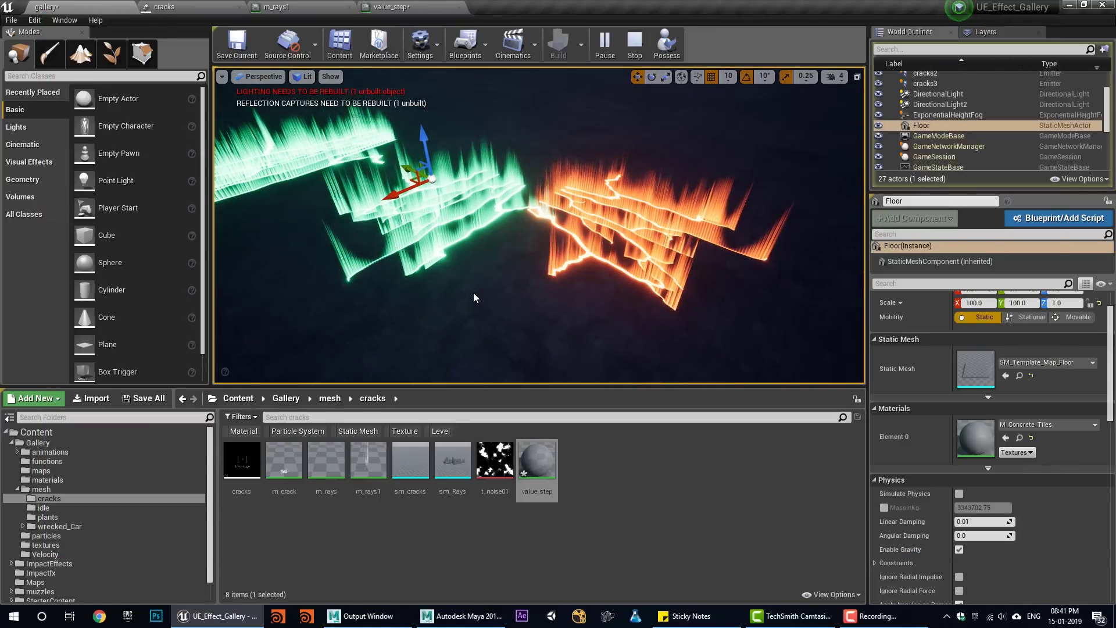
{"action": "left_click_drag", "start_coordinate": [510, 309], "coordinate": [493, 286], "text": "alt"}
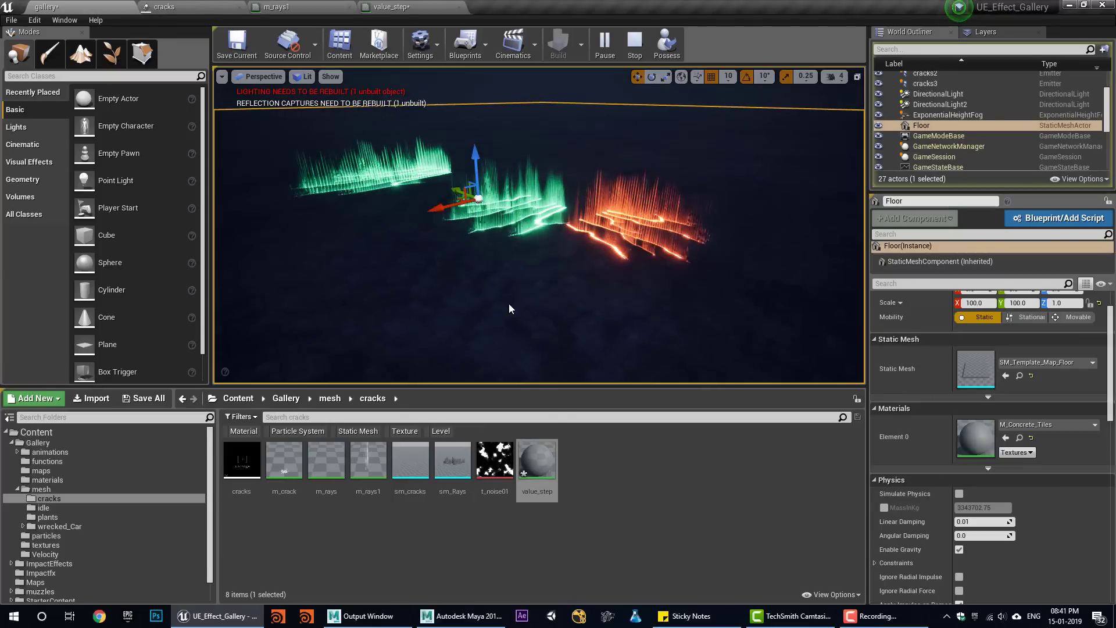